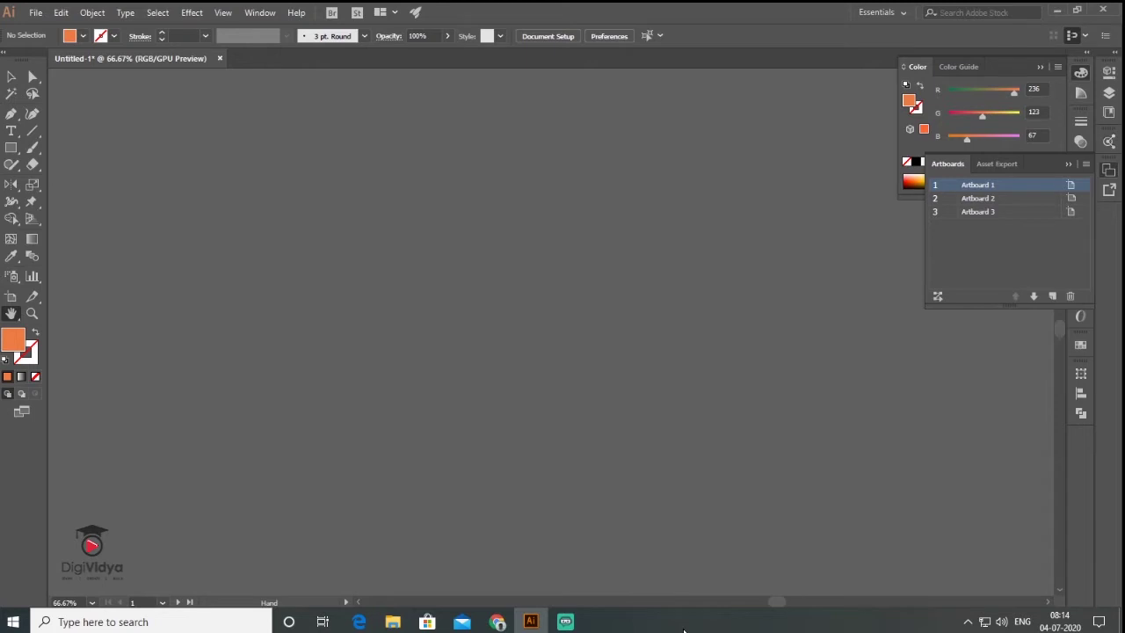
Step: Collapse the Artboards panel, then open and close the File menu
left_click(1068, 164)
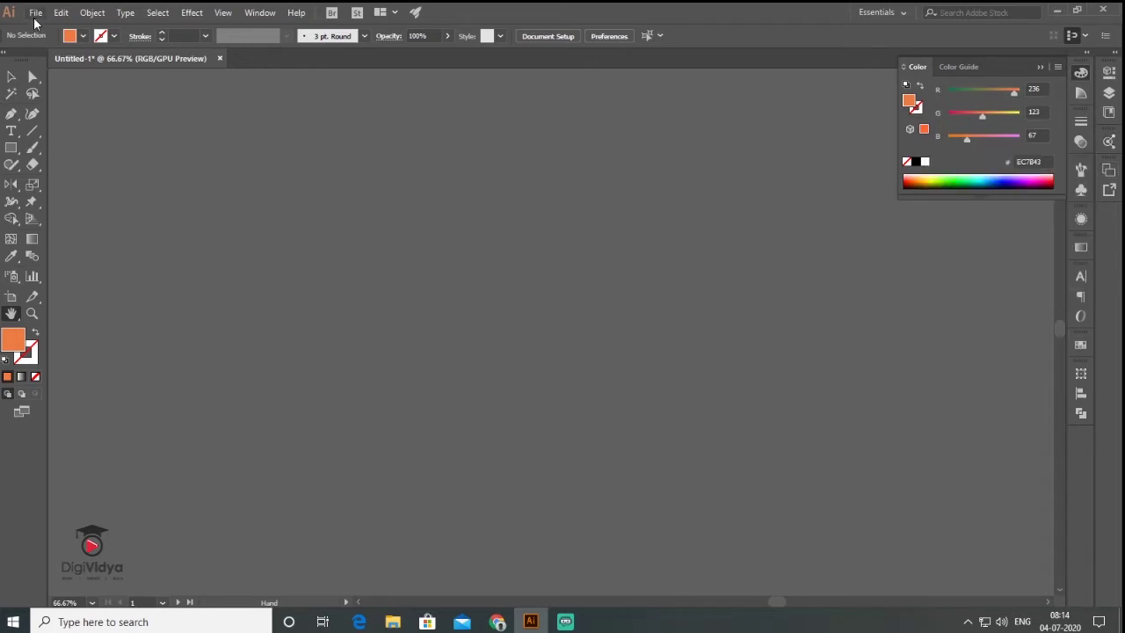
left_click(36, 13)
left_click(51, 33)
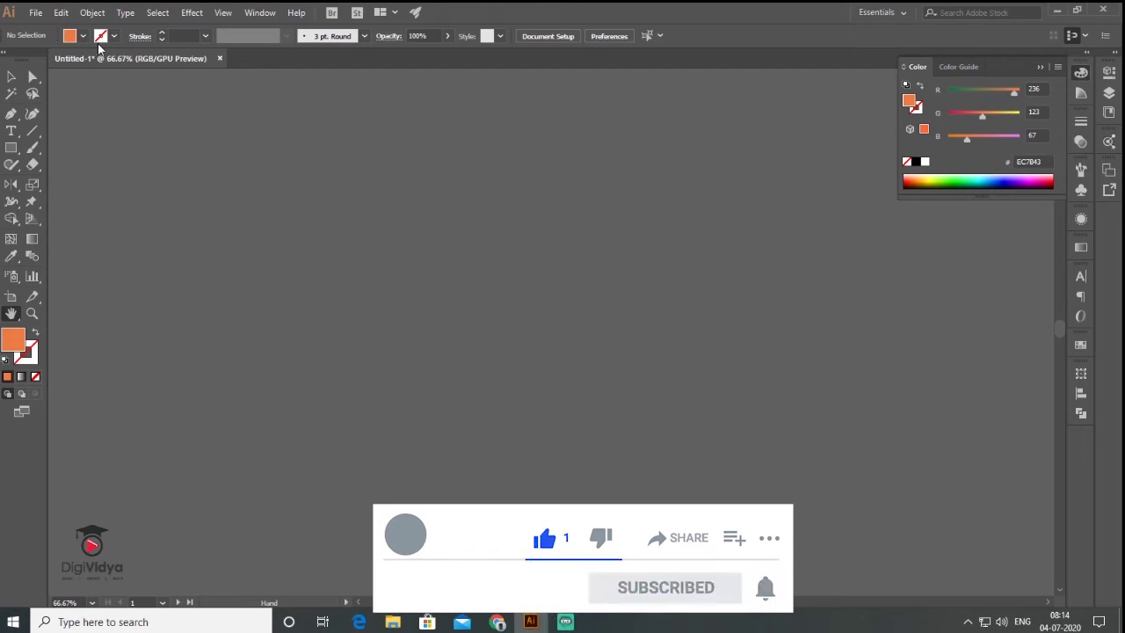
Step: Create a new document with a 160 px wide, 600 px tall artboard
key("ctrl+n")
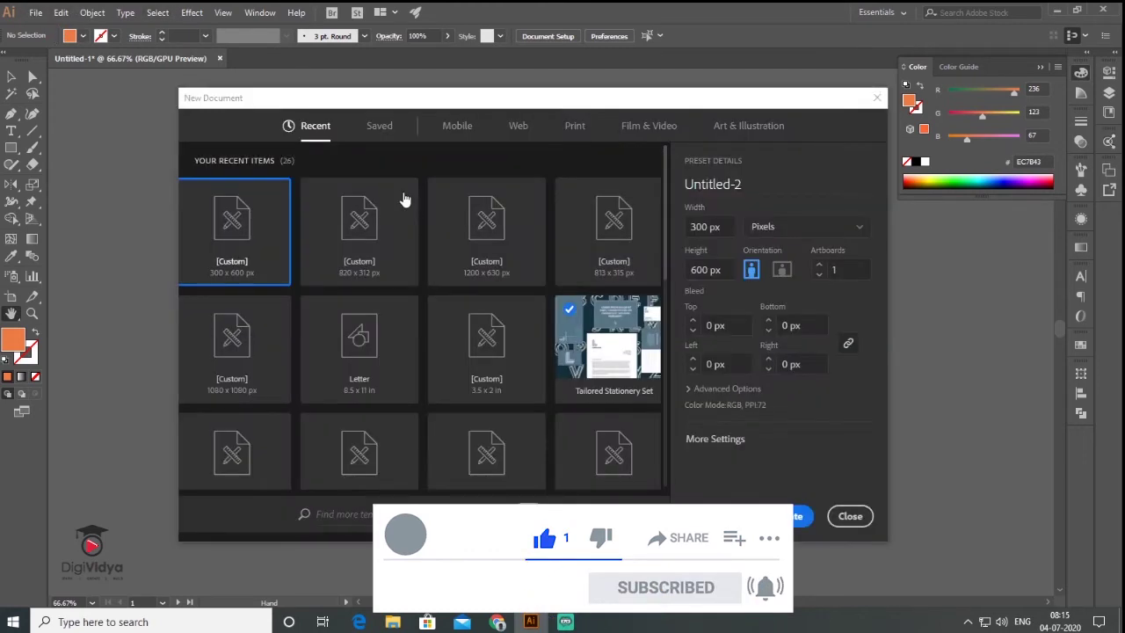
left_click(719, 230)
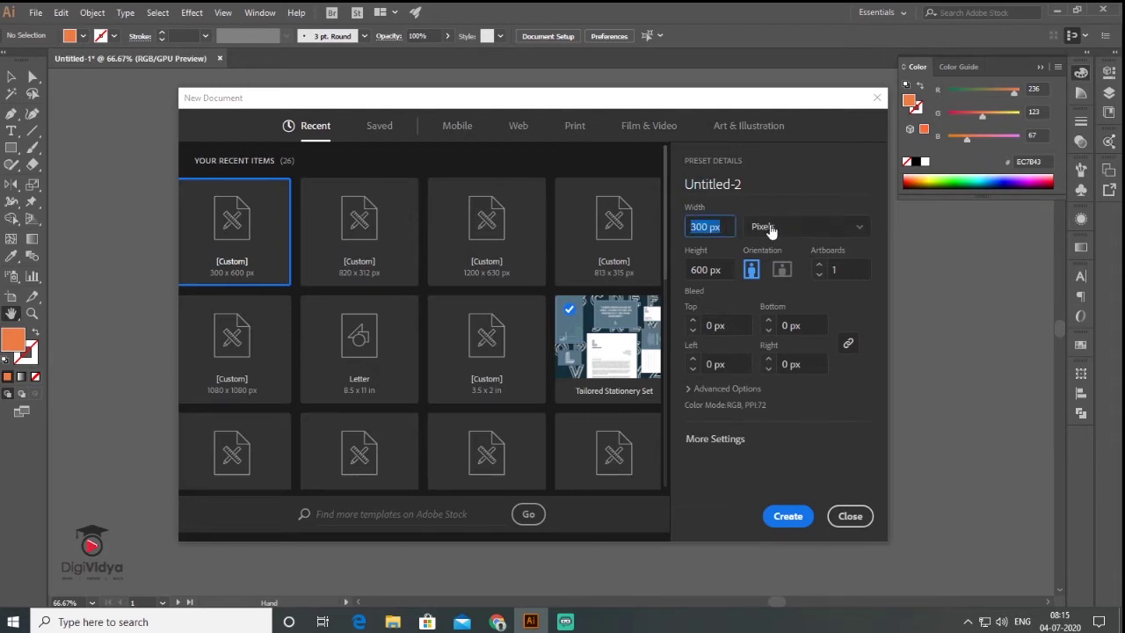
type("16")
left_click(788, 517)
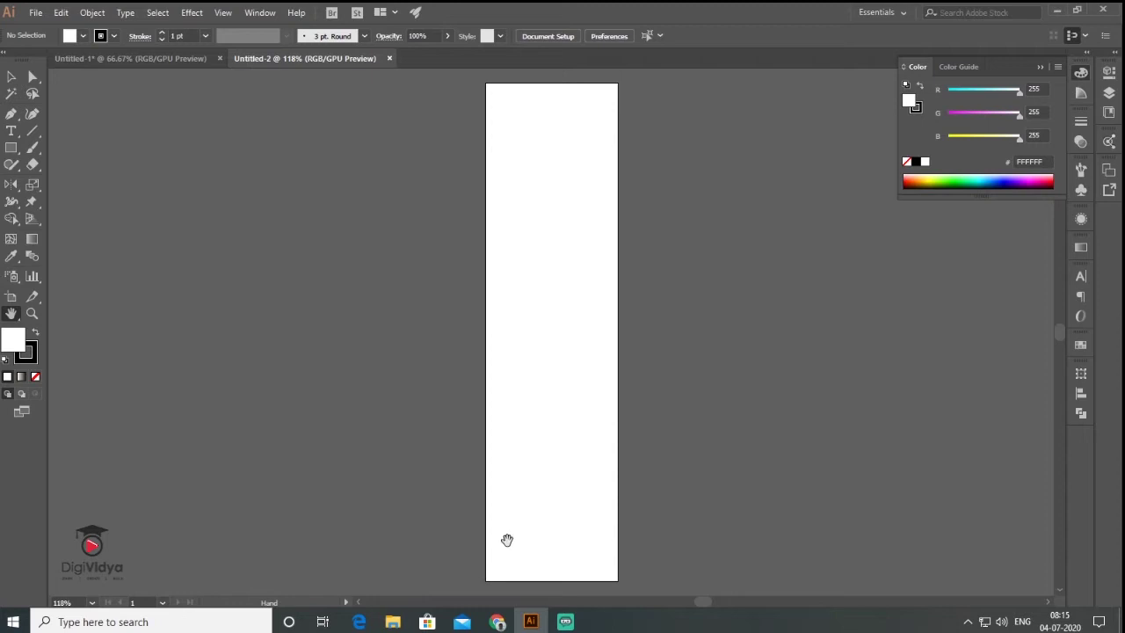
Step: Draw a rectangle covering the artboard's lower half
left_click_drag(544, 324, 511, 327)
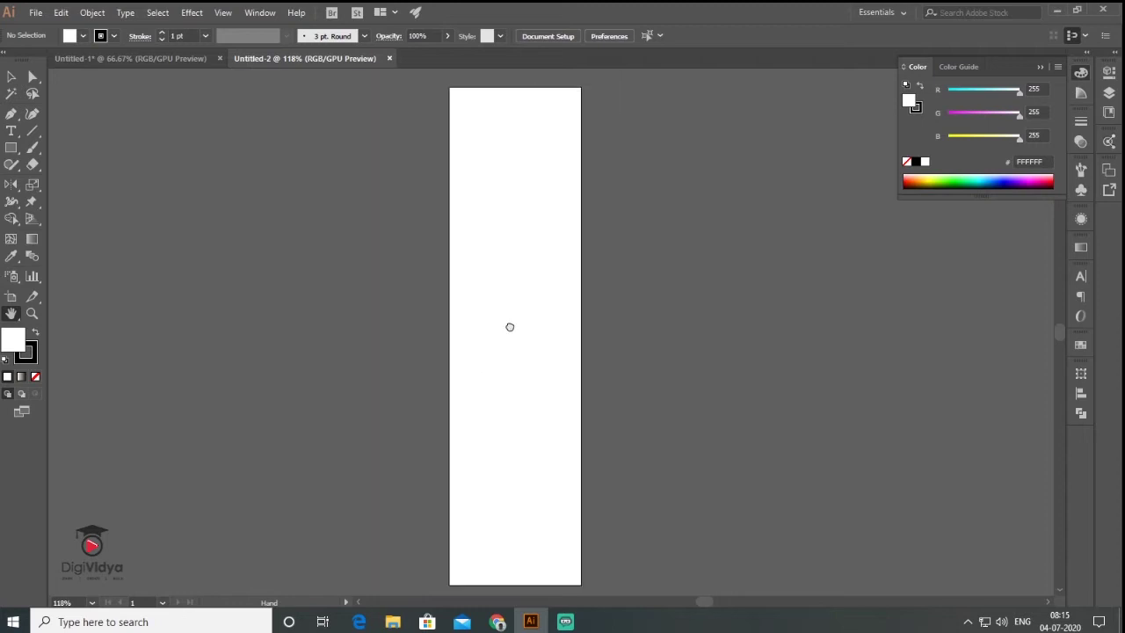
key("ctrl+1")
left_click(12, 149)
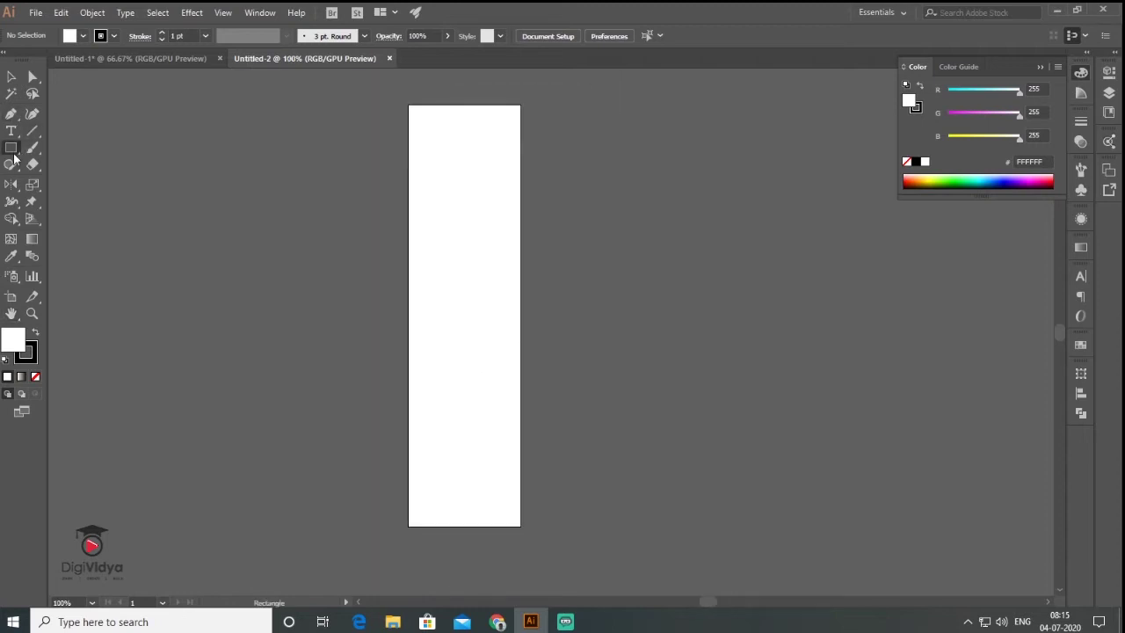
left_click_drag(373, 281, 556, 540)
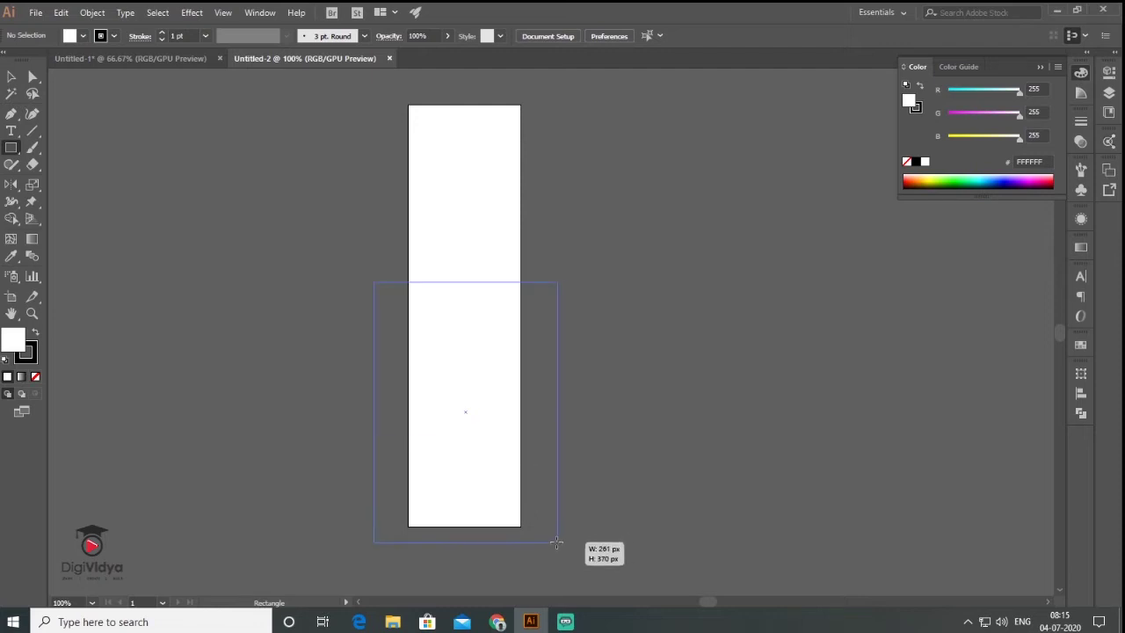
Step: Apply a Zig Zag effect with 7 px size, 22 ridges and corner points
left_click(192, 12)
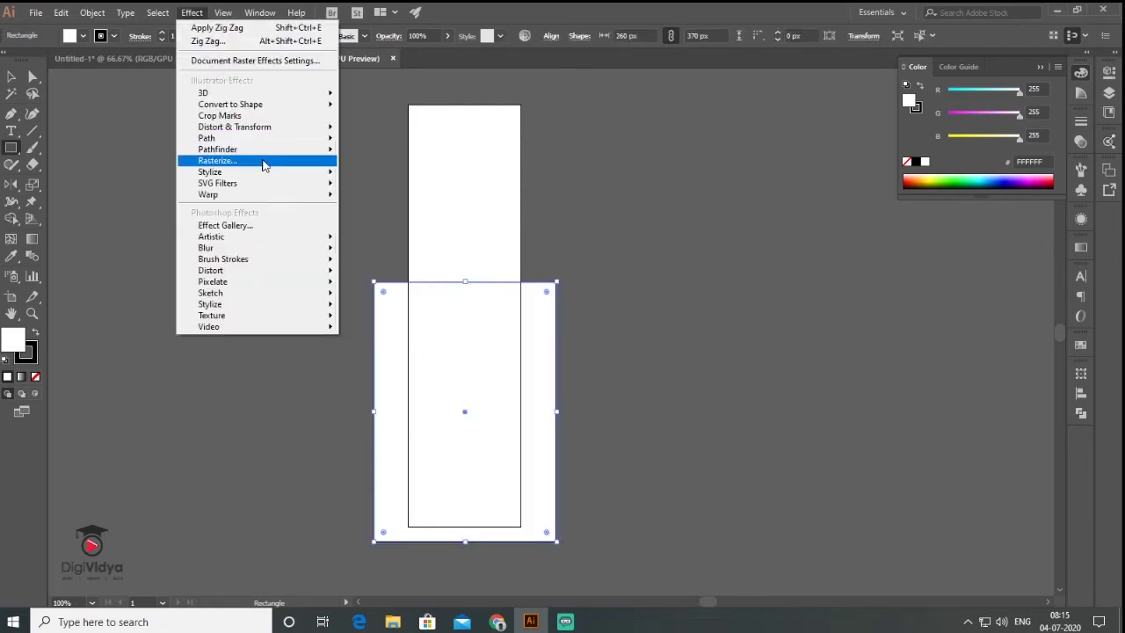
mouse_move(235, 126)
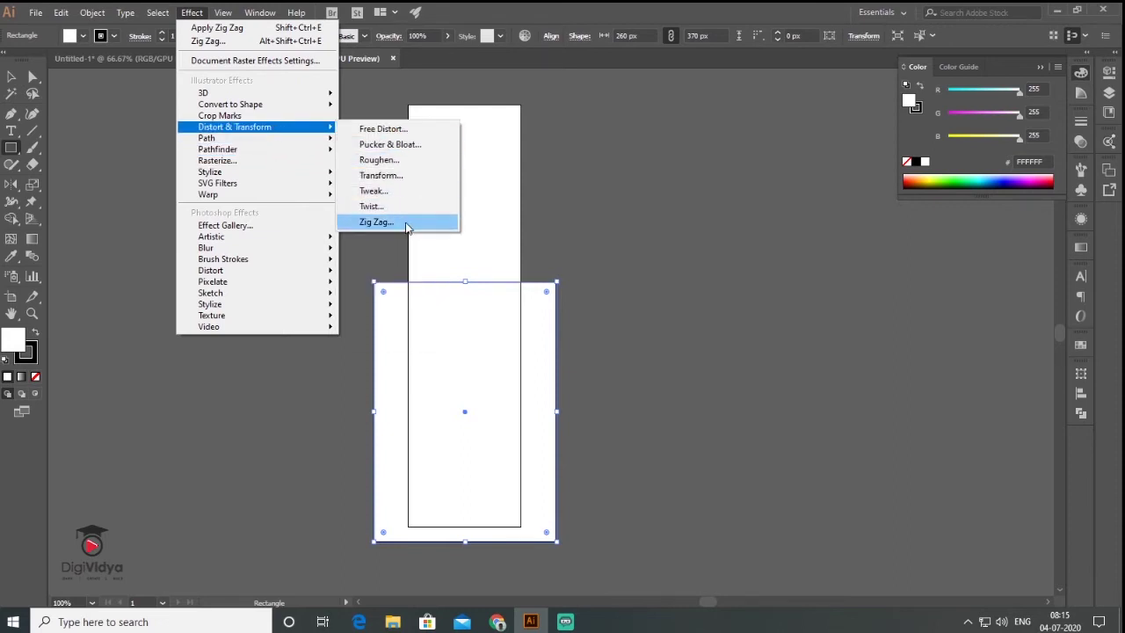
left_click(408, 222)
left_click_drag(510, 206, 674, 168)
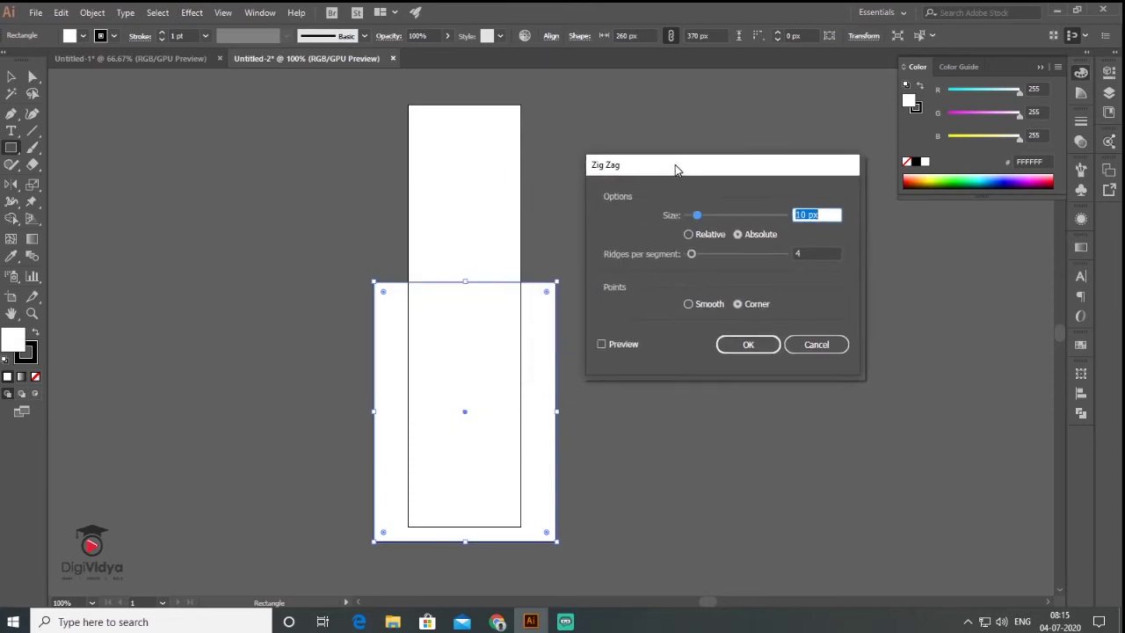
left_click(636, 343)
left_click_drag(692, 254, 708, 254)
left_click_drag(696, 214, 694, 215)
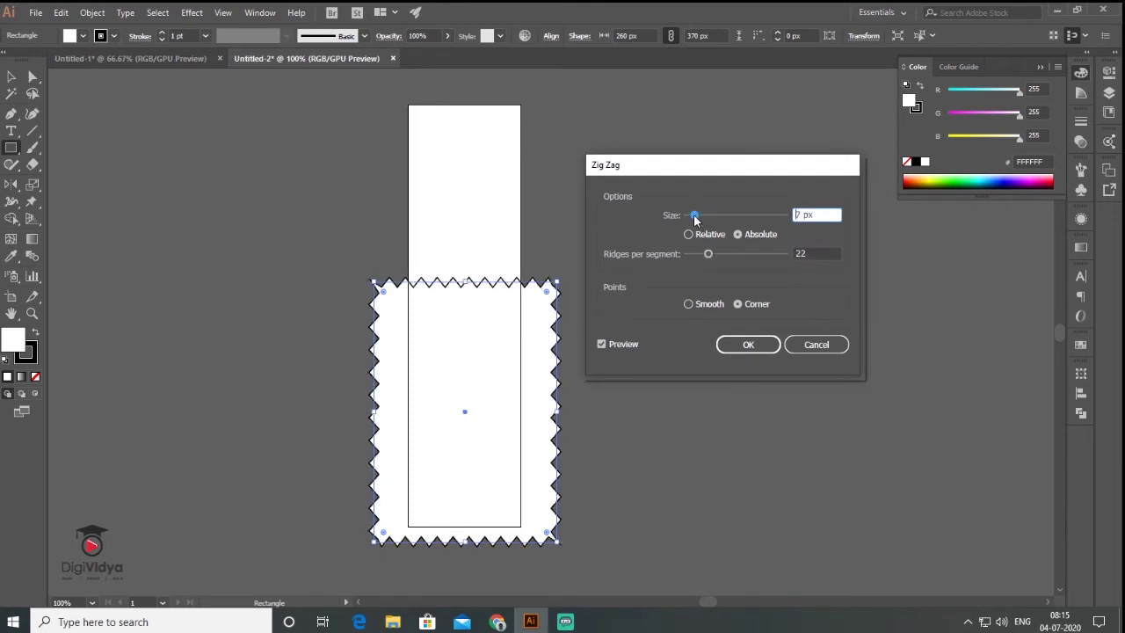
left_click(689, 304)
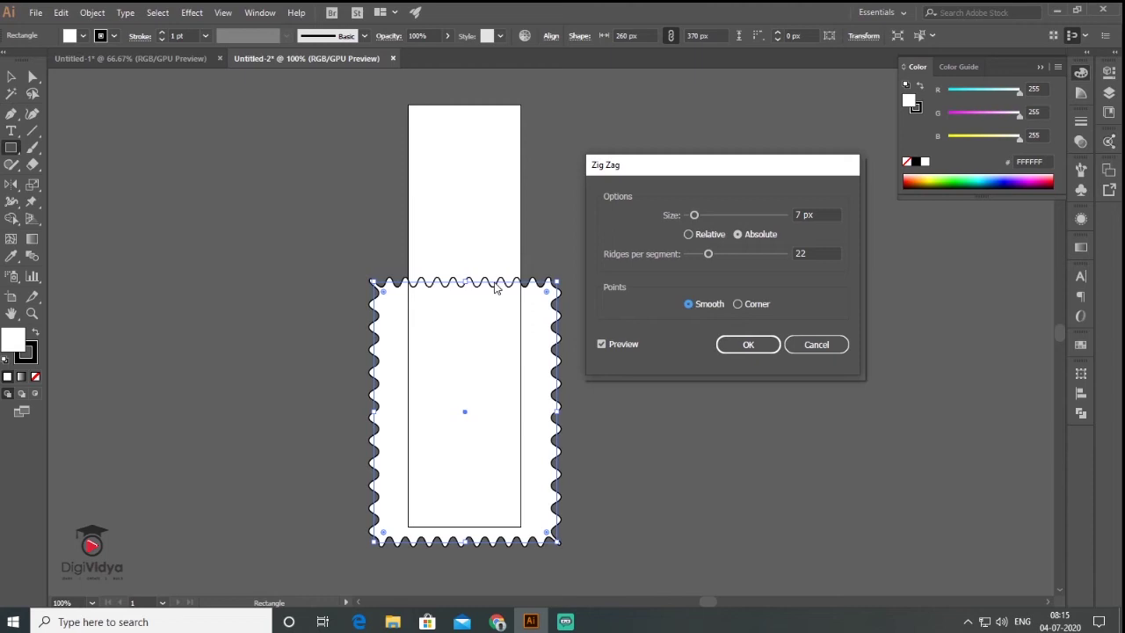
left_click(739, 305)
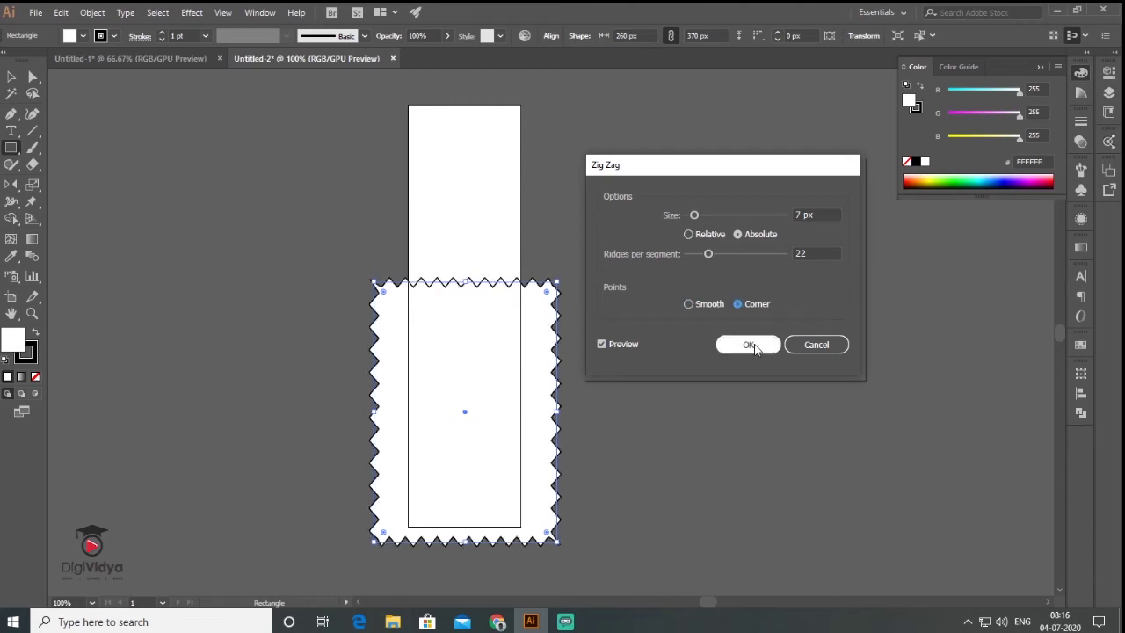
left_click(748, 345)
left_click(19, 358)
Step: Set the zig-zag's stroke to none and its fill to red D64D4D, then deselect
left_click(36, 376)
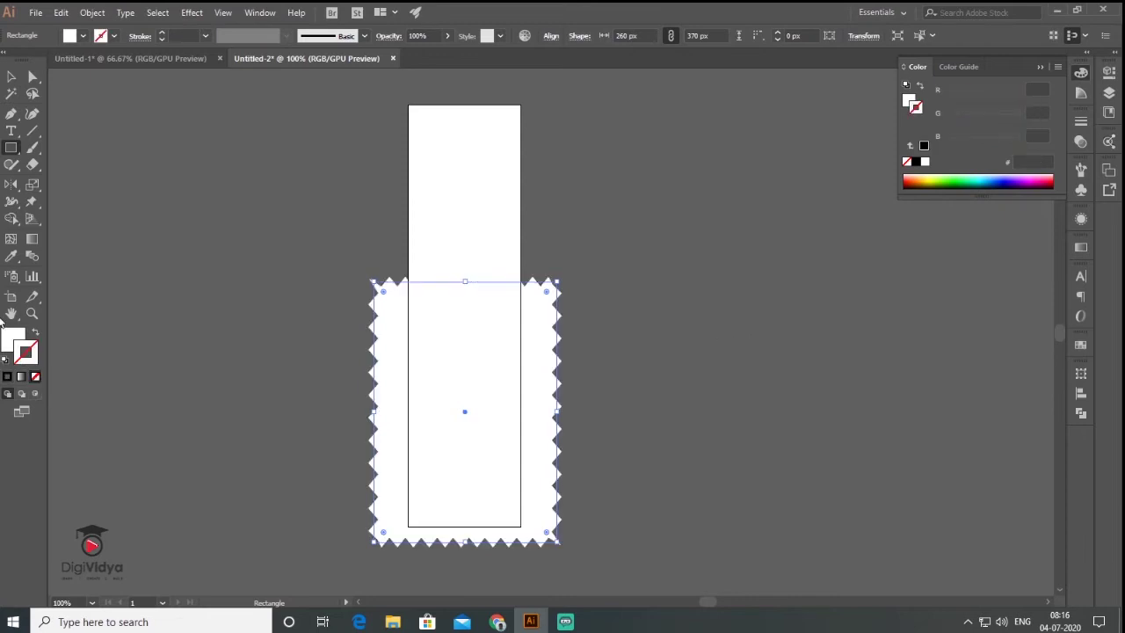
left_click(12, 338)
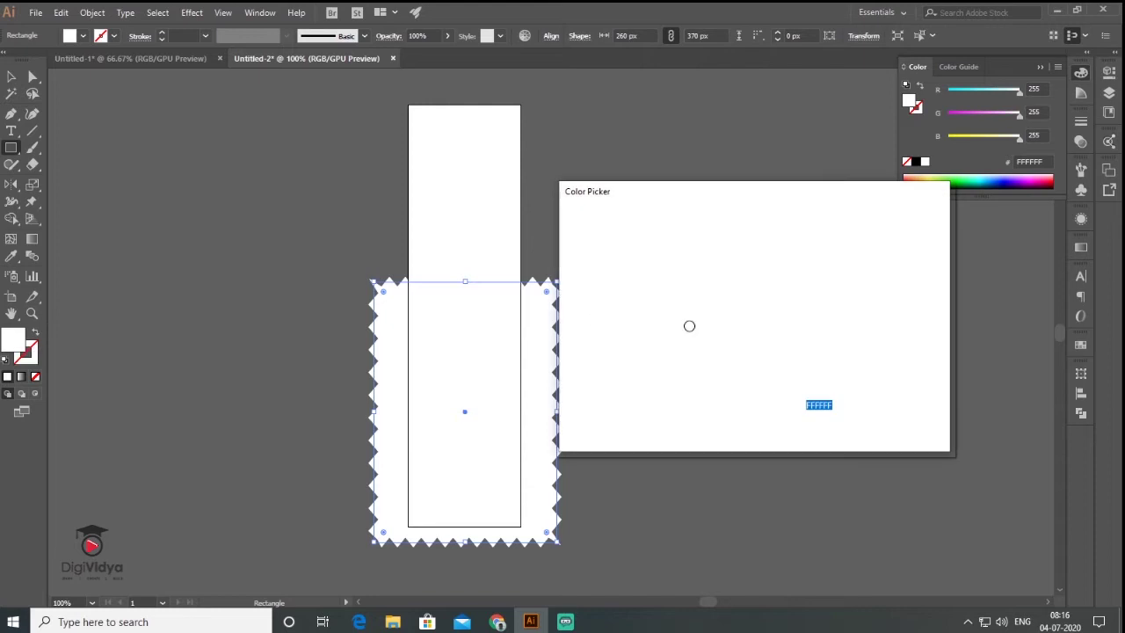
left_click(686, 274)
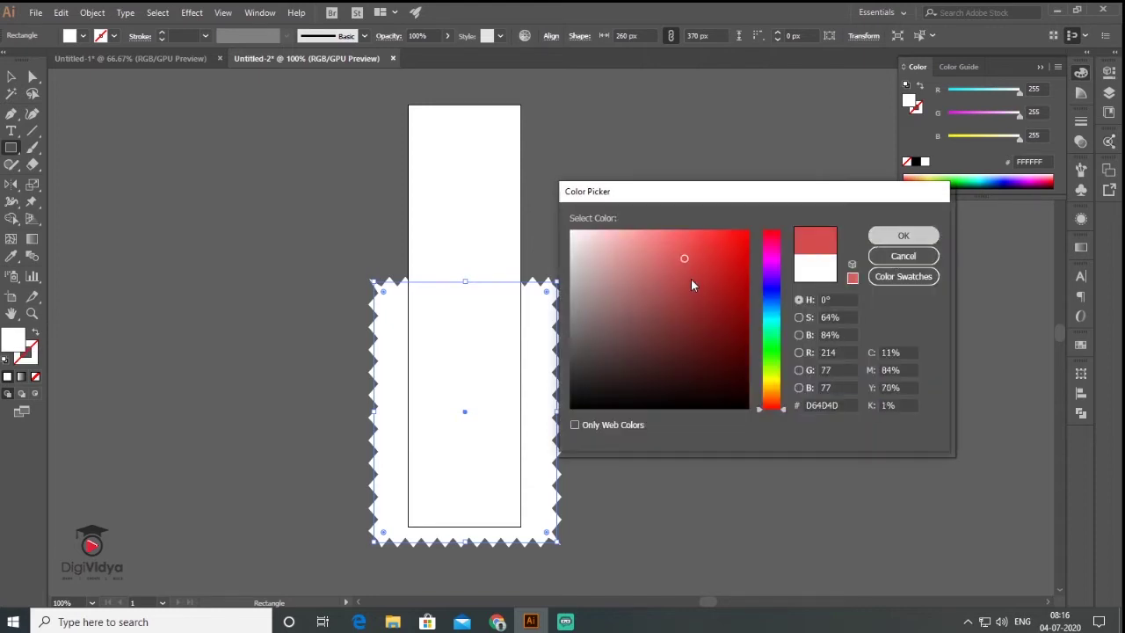
key("Return")
left_click(657, 287)
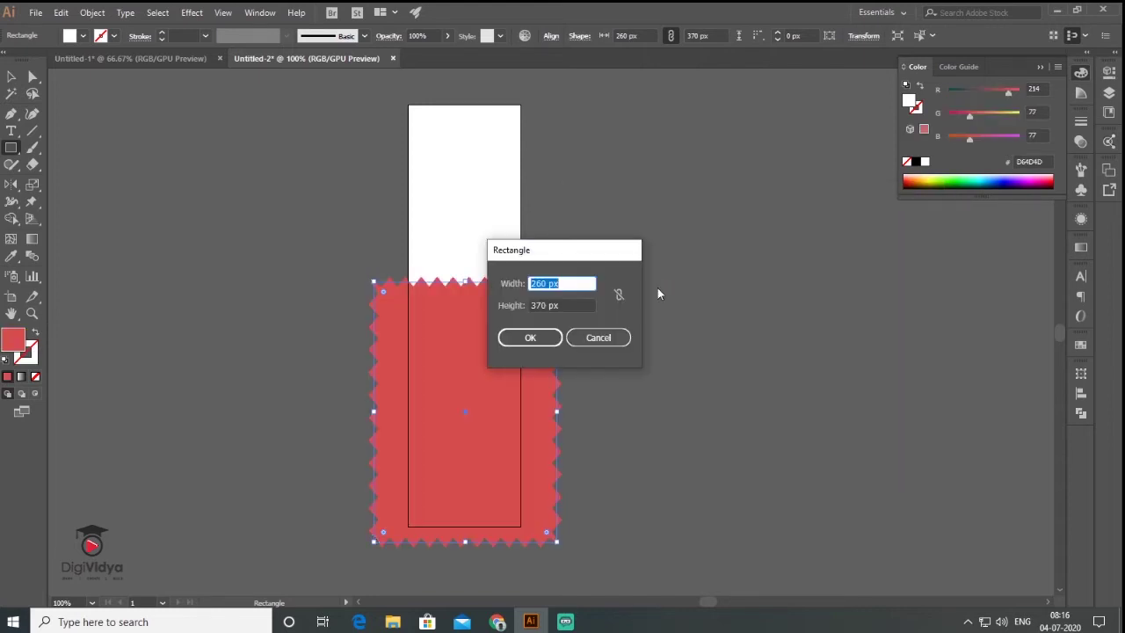
left_click(598, 336)
left_click(12, 77)
left_click(196, 209)
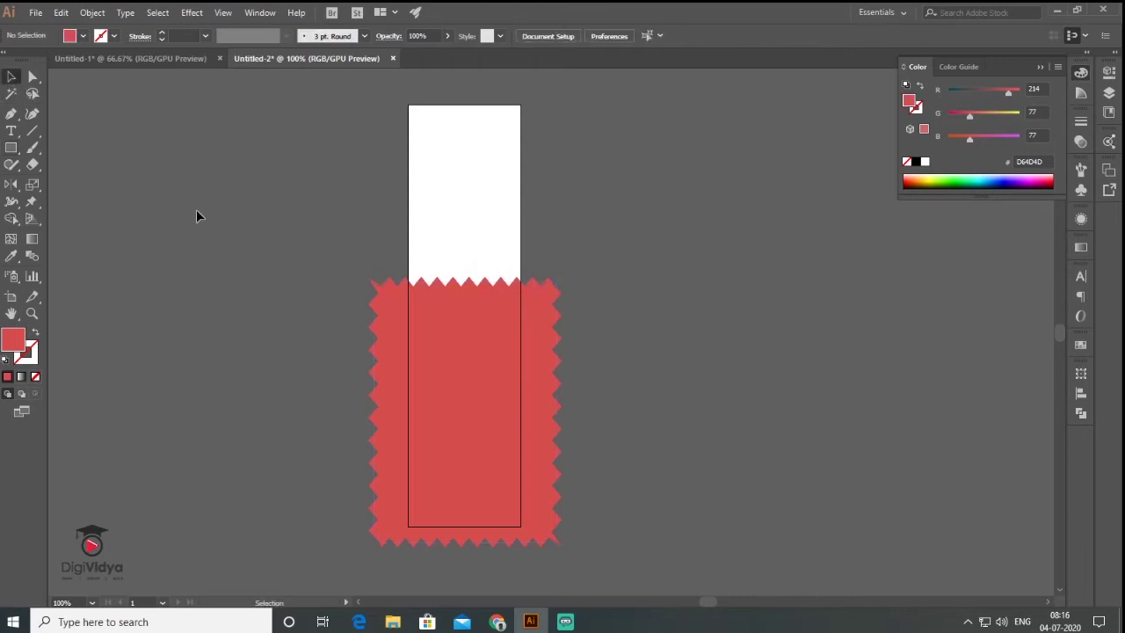
Step: Place the shopping-woman photo, then scale it and move it to the artboard's top
left_click(35, 14)
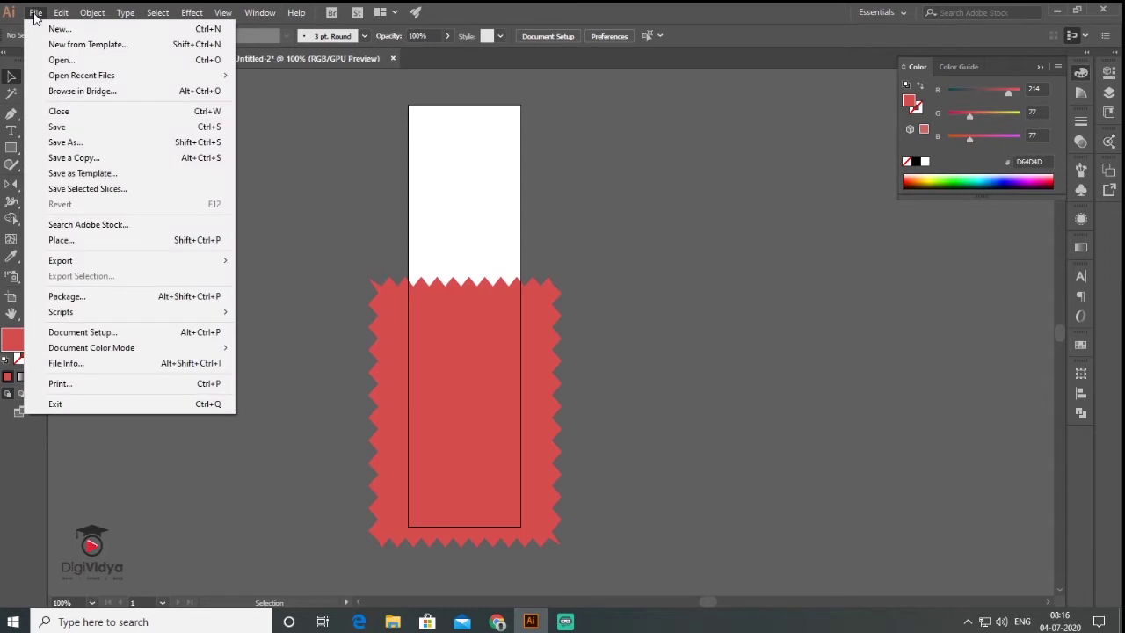
left_click(114, 240)
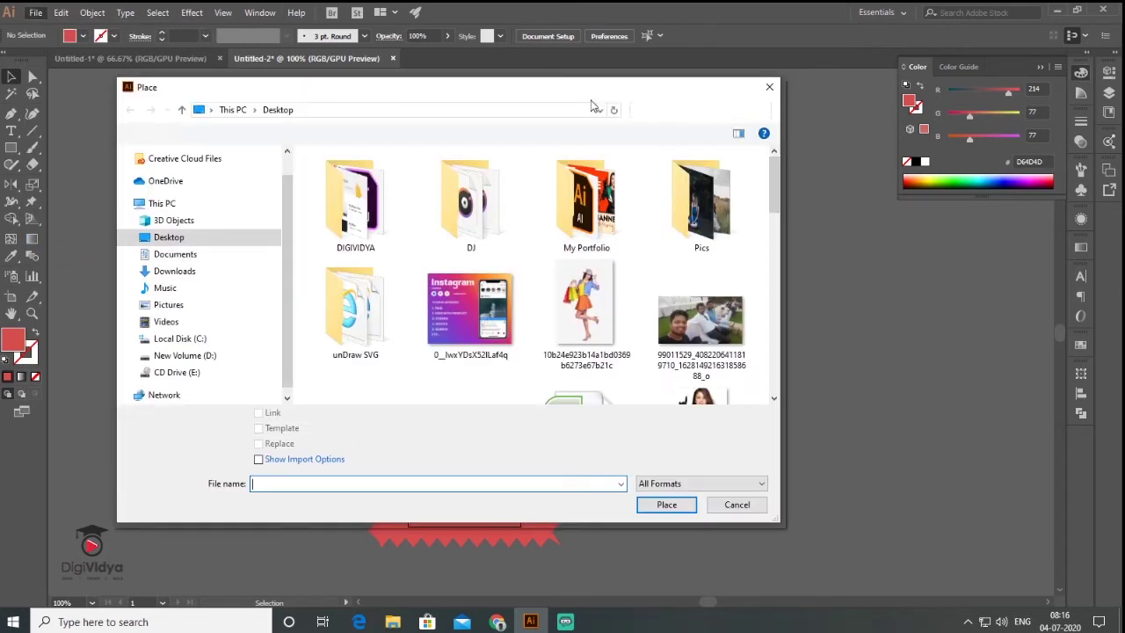
double_click(690, 303)
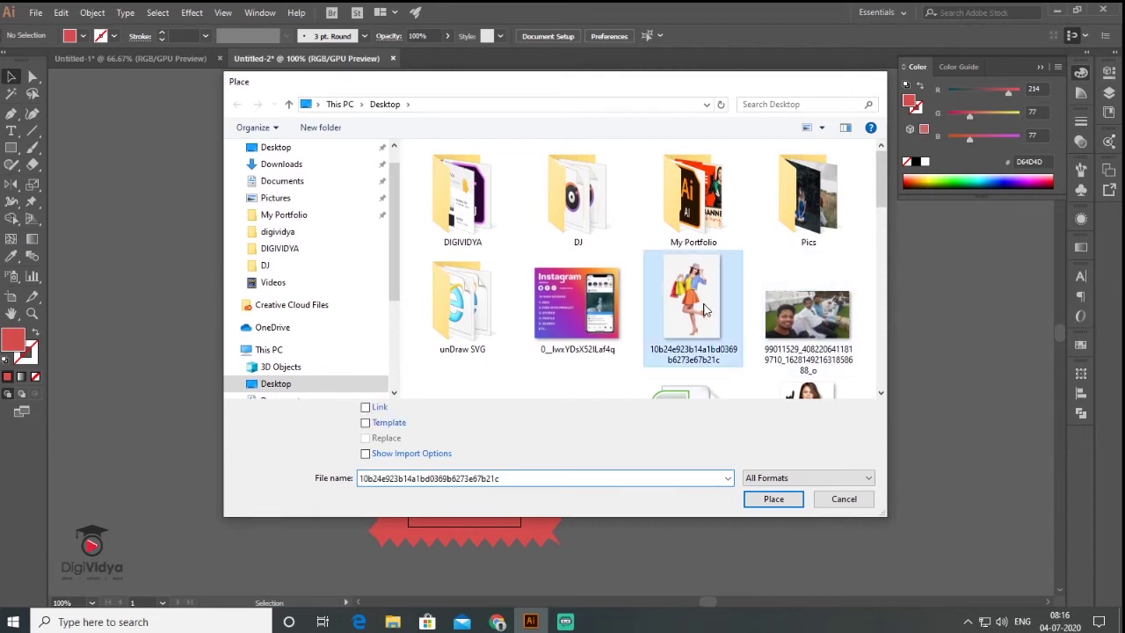
left_click(369, 93)
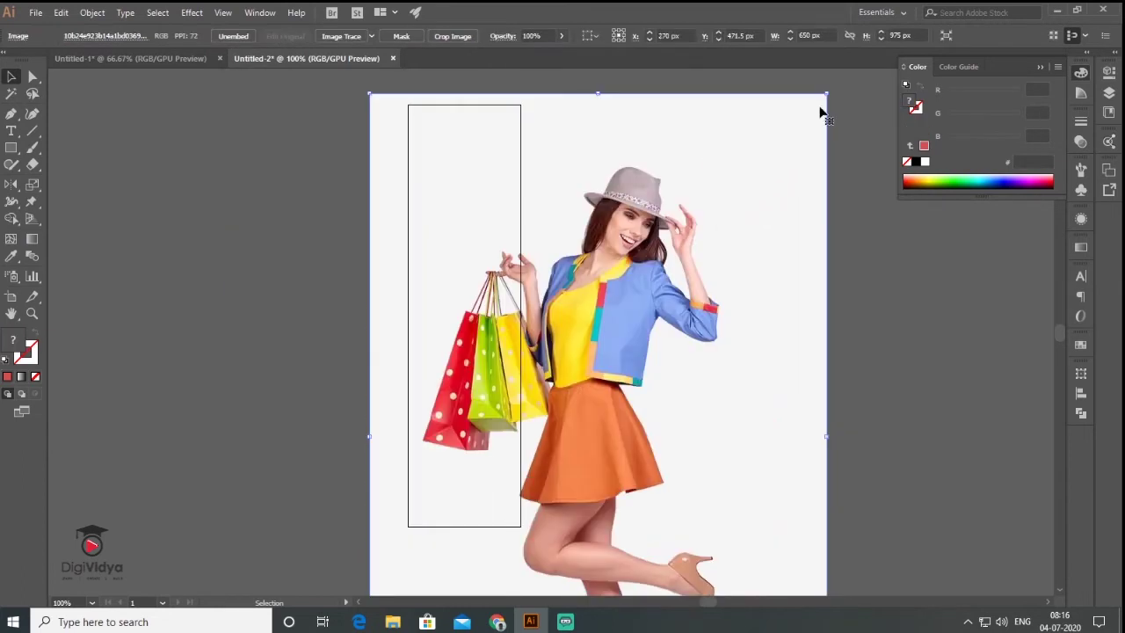
mouse_move(826, 92)
left_mouse_down()
mouse_move(562, 489)
mouse_move(763, 235)
mouse_move(773, 237)
left_mouse_up()
mouse_move(753, 283)
left_mouse_down()
mouse_move(523, 184)
mouse_move(517, 170)
mouse_move(535, 134)
left_mouse_up()
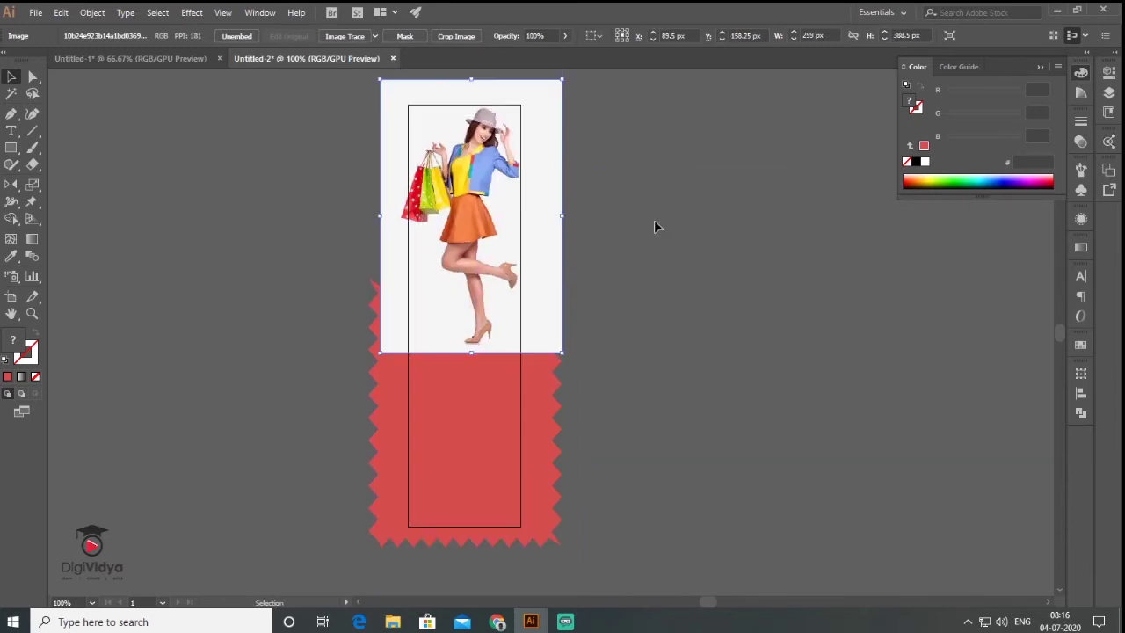
Step: Send the photo behind the red zig-zag shape
right_click(539, 135)
mouse_move(579, 251)
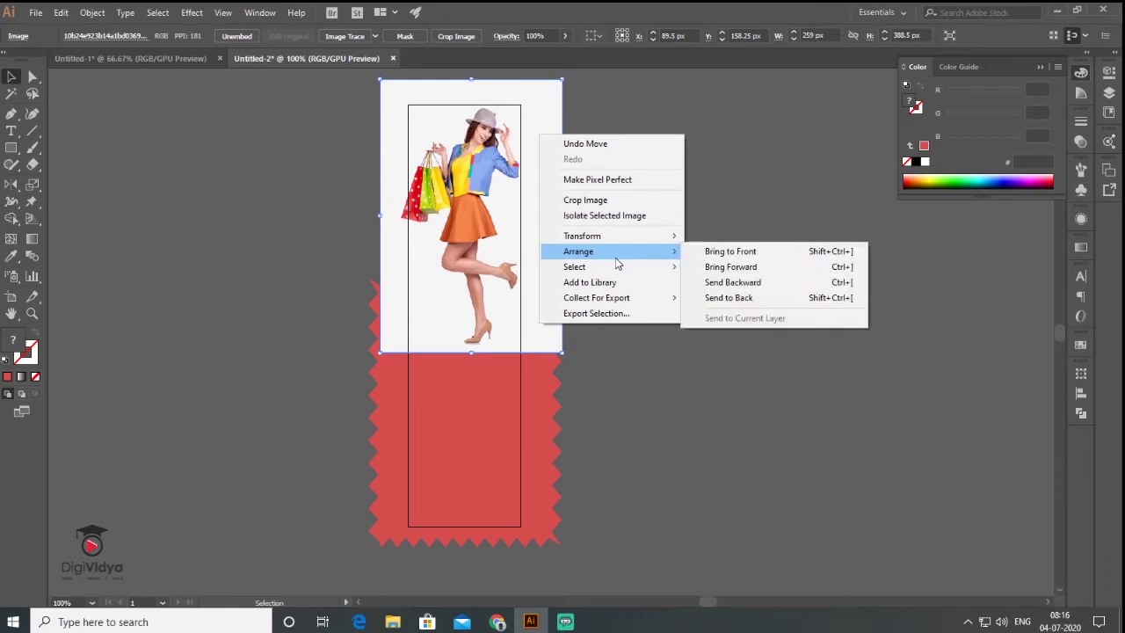
left_click(752, 299)
left_click(751, 299)
Step: Recolour the zig-zag with the skirt's orange using the Eyedropper
left_click(474, 491)
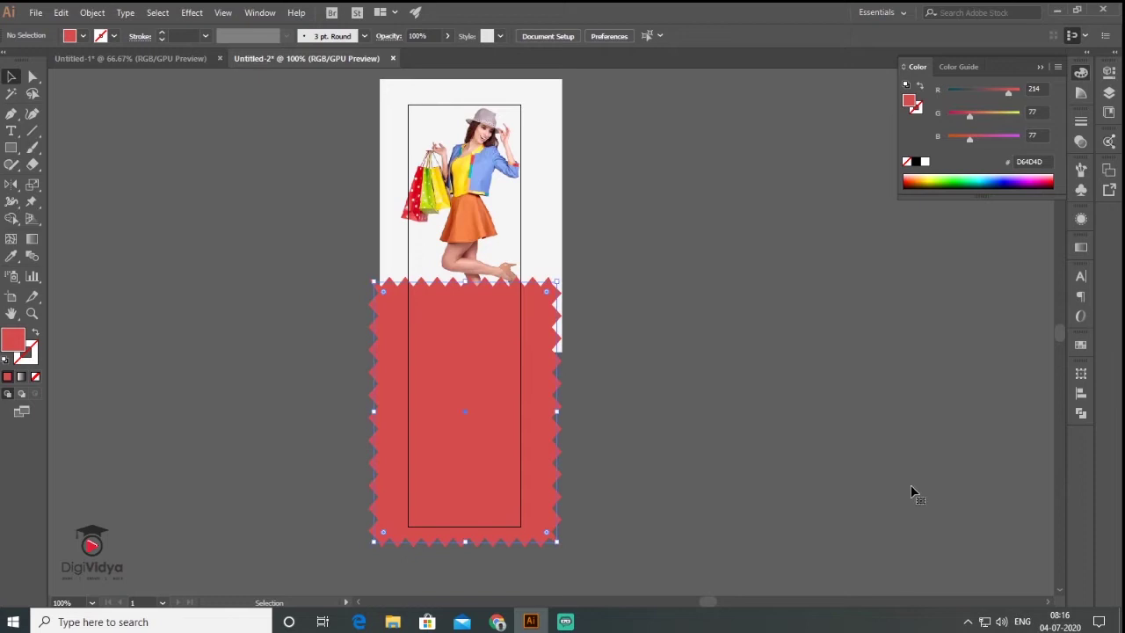
left_click(12, 256)
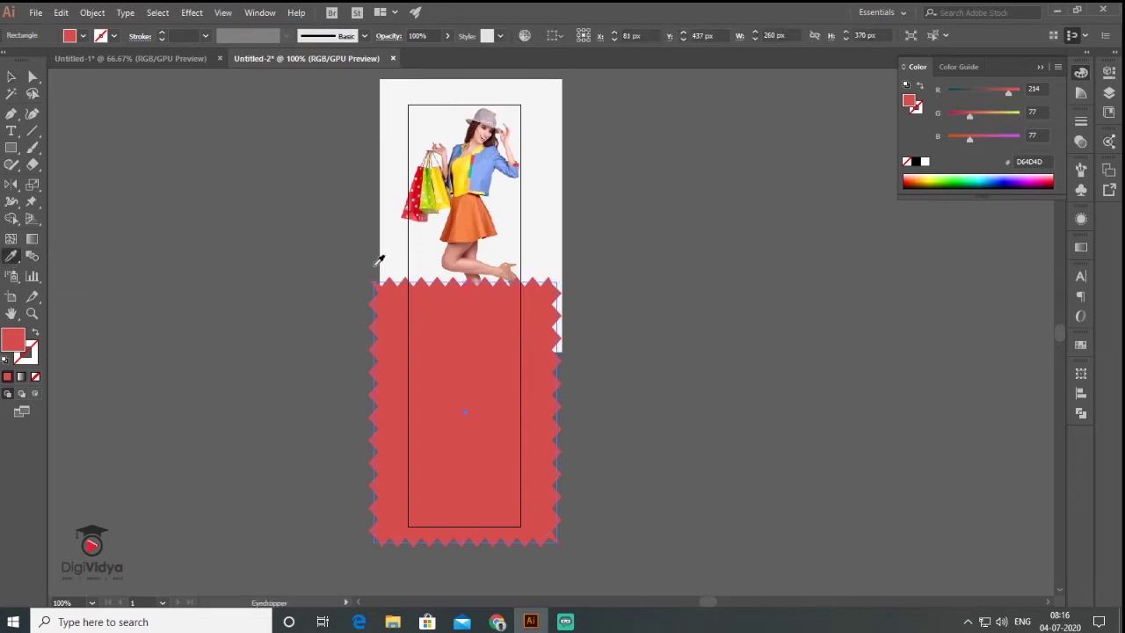
left_click(463, 225)
key("v")
left_click(126, 238)
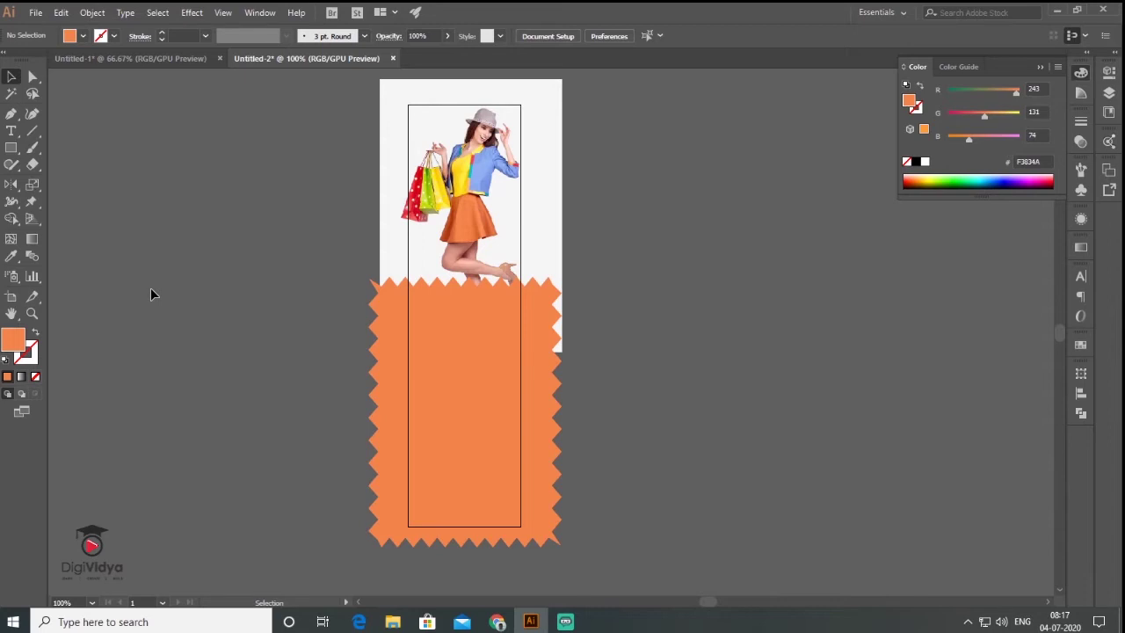
Step: Draw a thin white bar across the orange panel and duplicate it 47 px lower
left_click(35, 133)
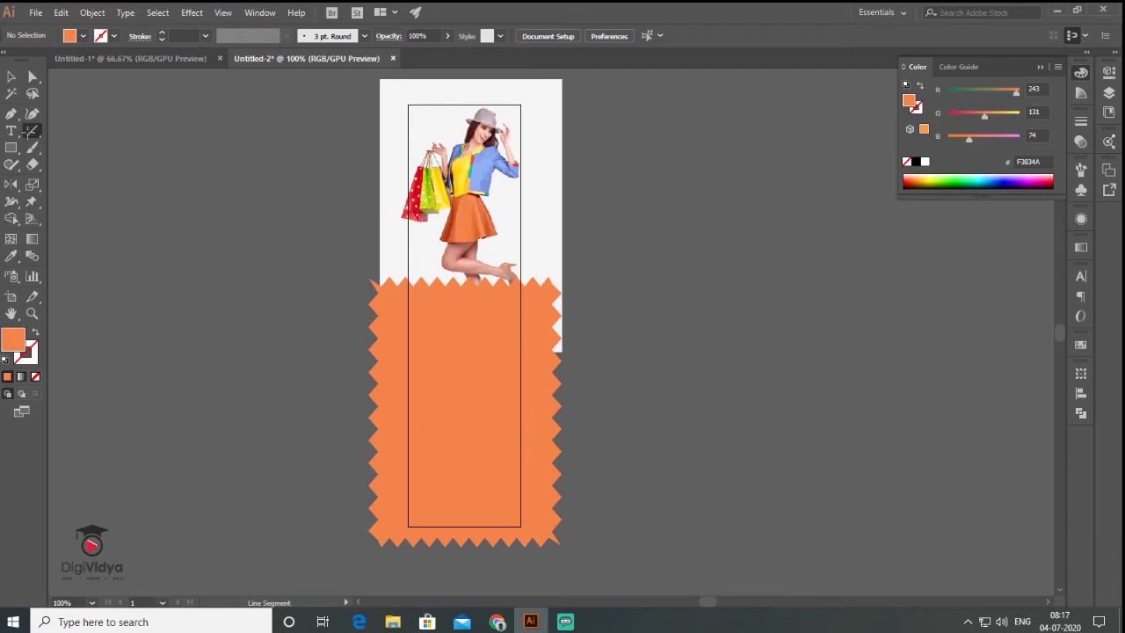
left_click_drag(11, 148, 51, 151)
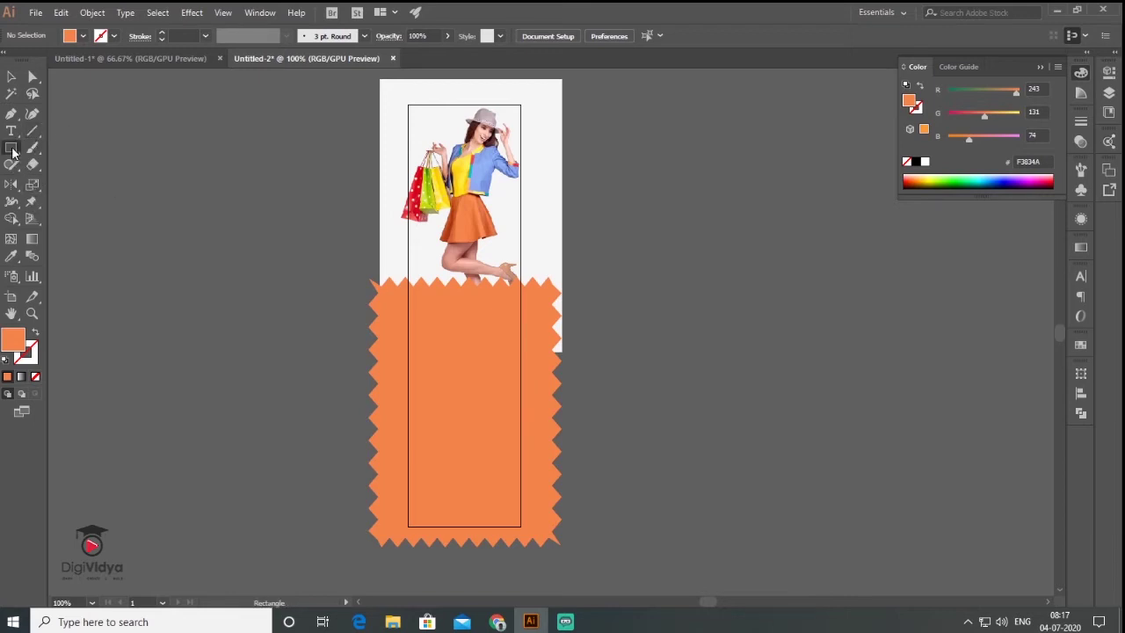
scroll(421, 461, "up", 2)
left_click_drag(409, 154, 608, 156)
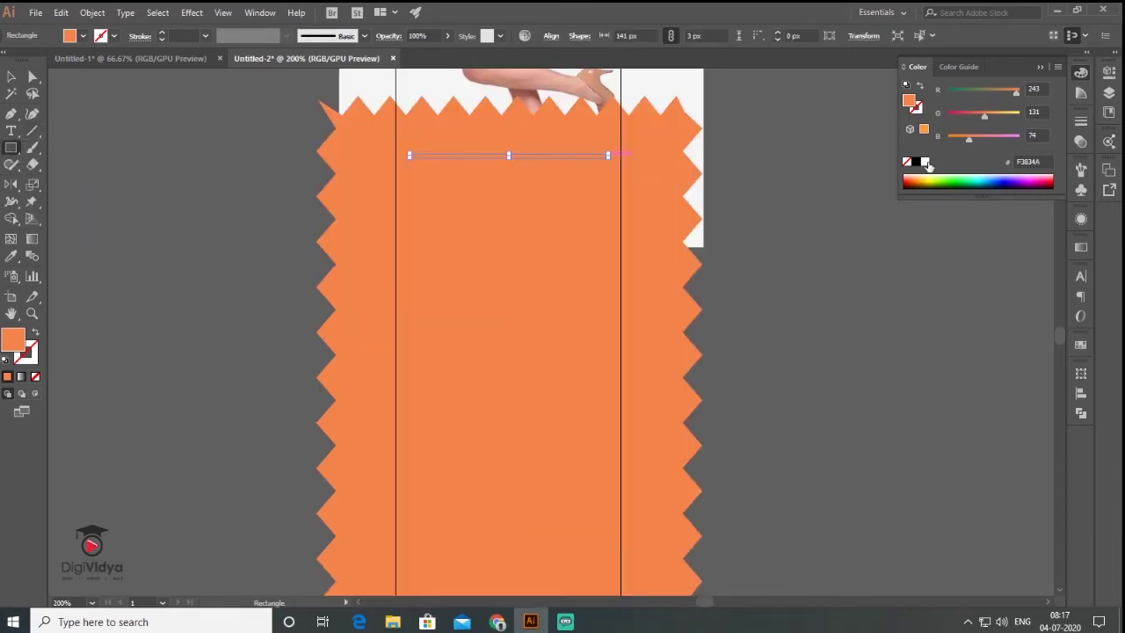
left_click(926, 163)
left_click(11, 78)
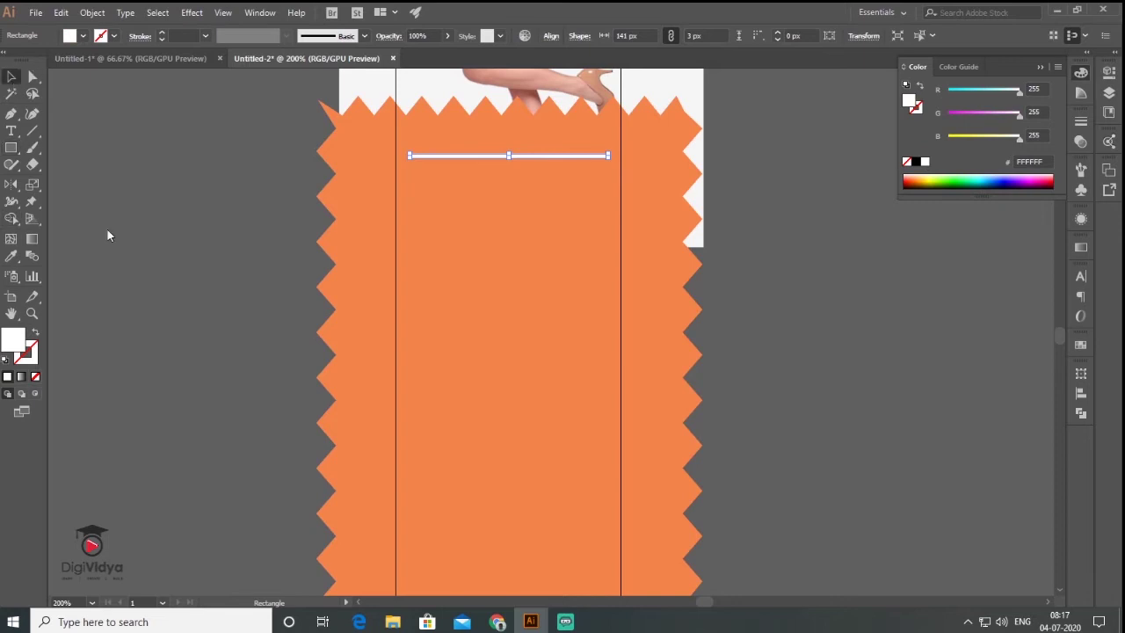
left_click_drag(516, 157, 516, 226)
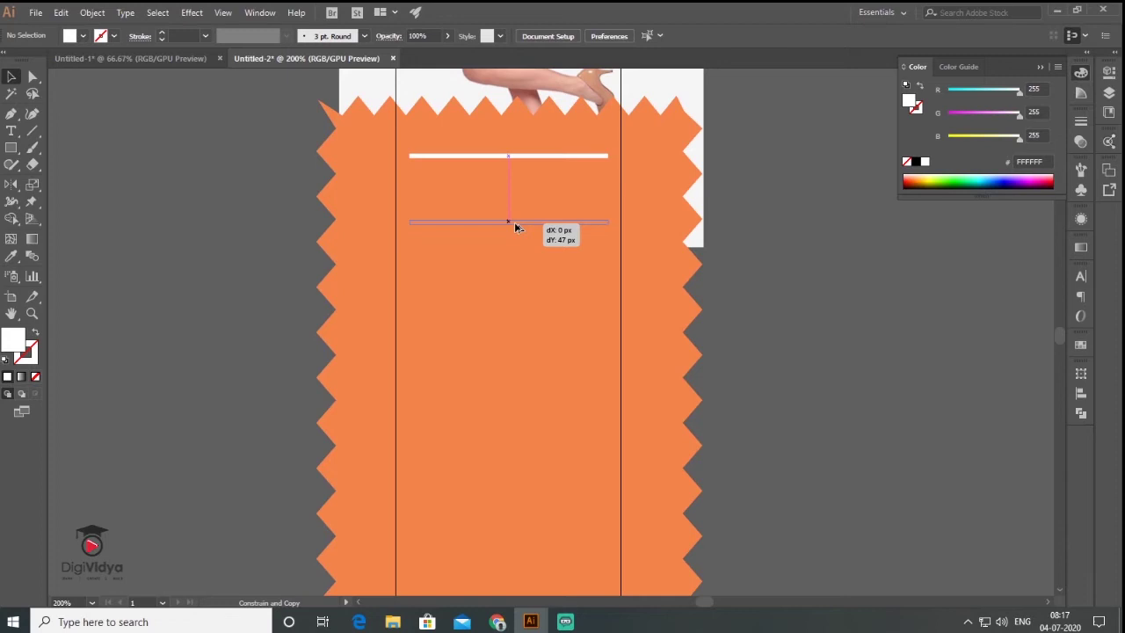
left_click_drag(514, 222, 514, 223)
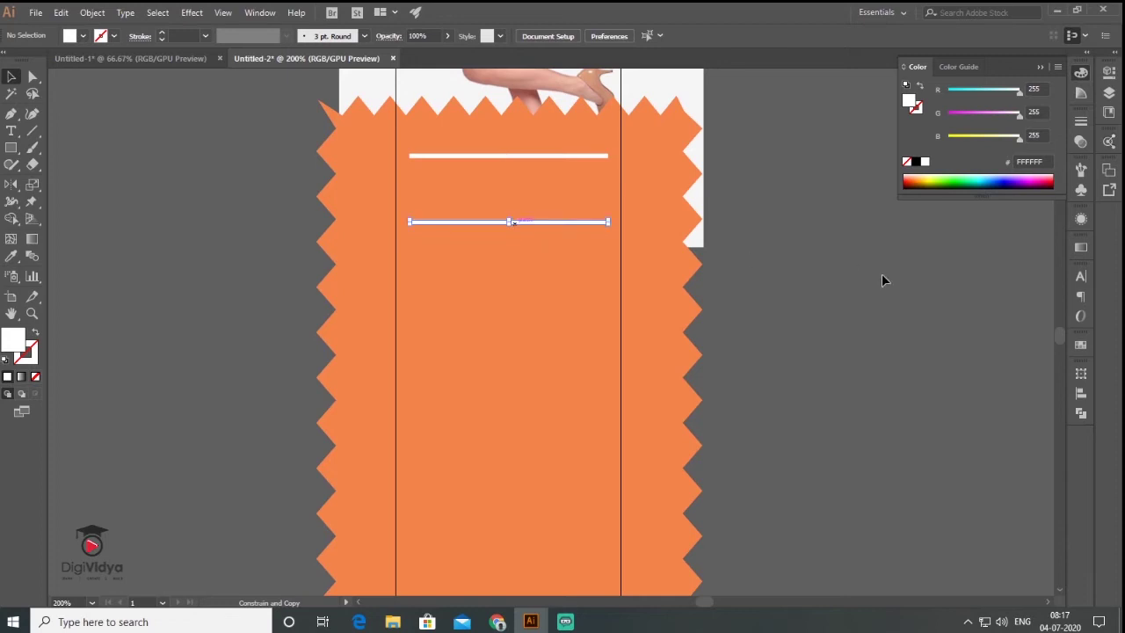
left_click(882, 275)
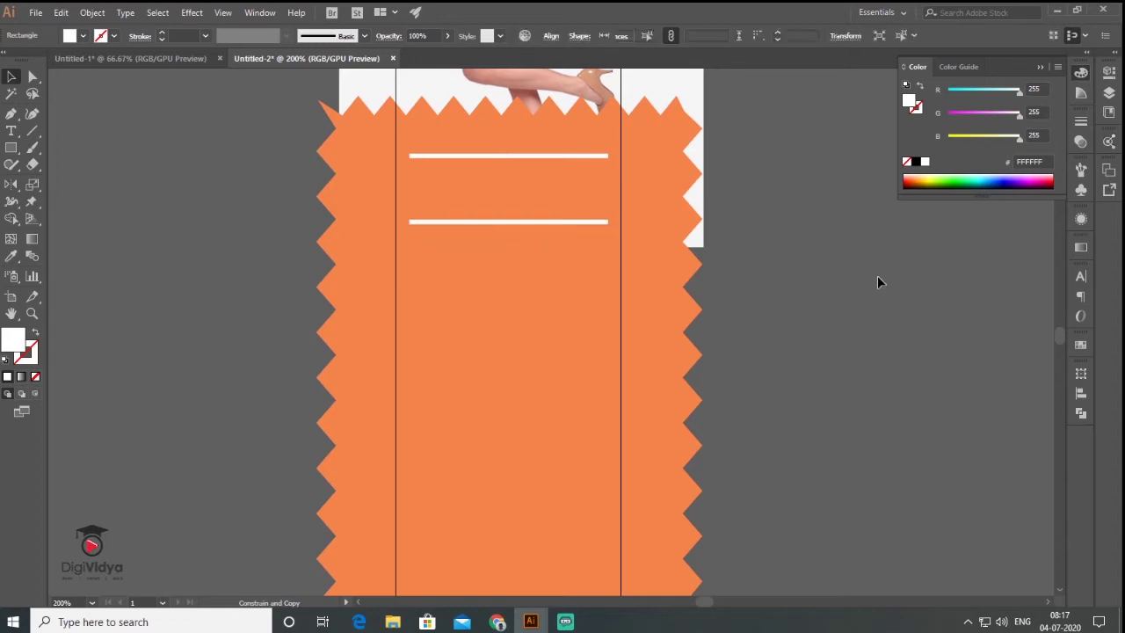
Step: Lock the orange zig-zag shape through the Object menu
left_click(430, 380)
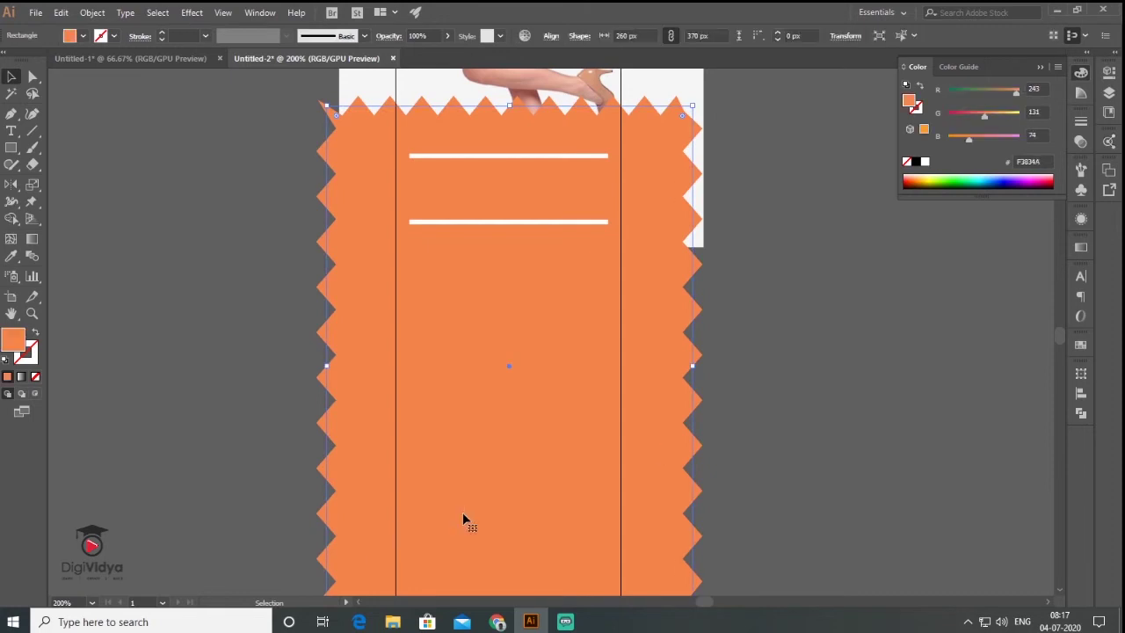
left_click(92, 12)
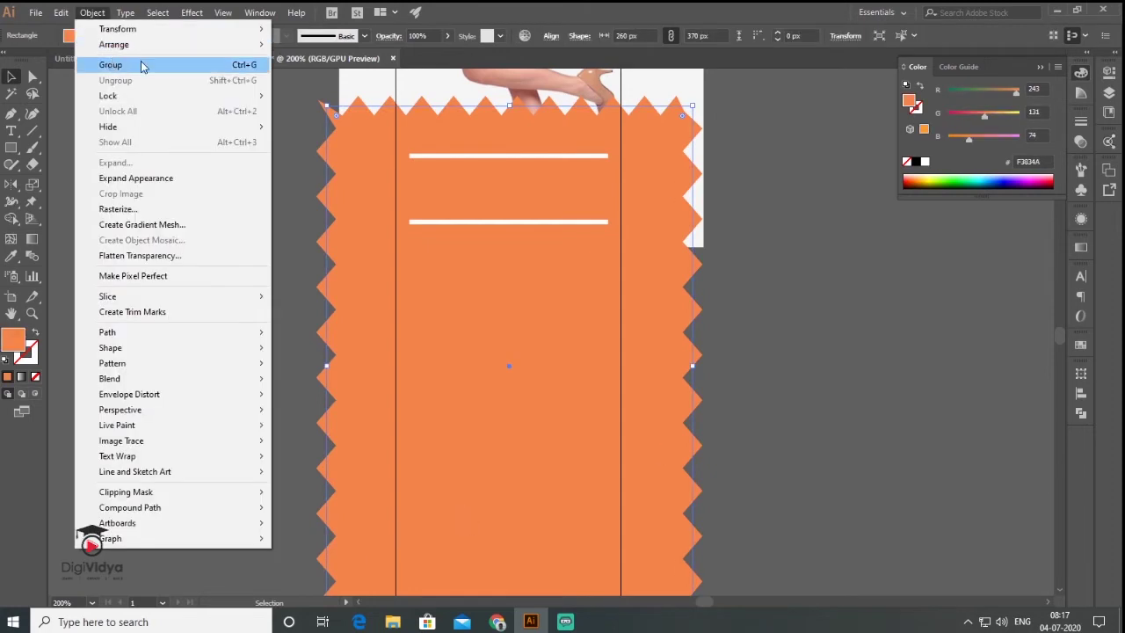
mouse_move(108, 95)
left_click(323, 101)
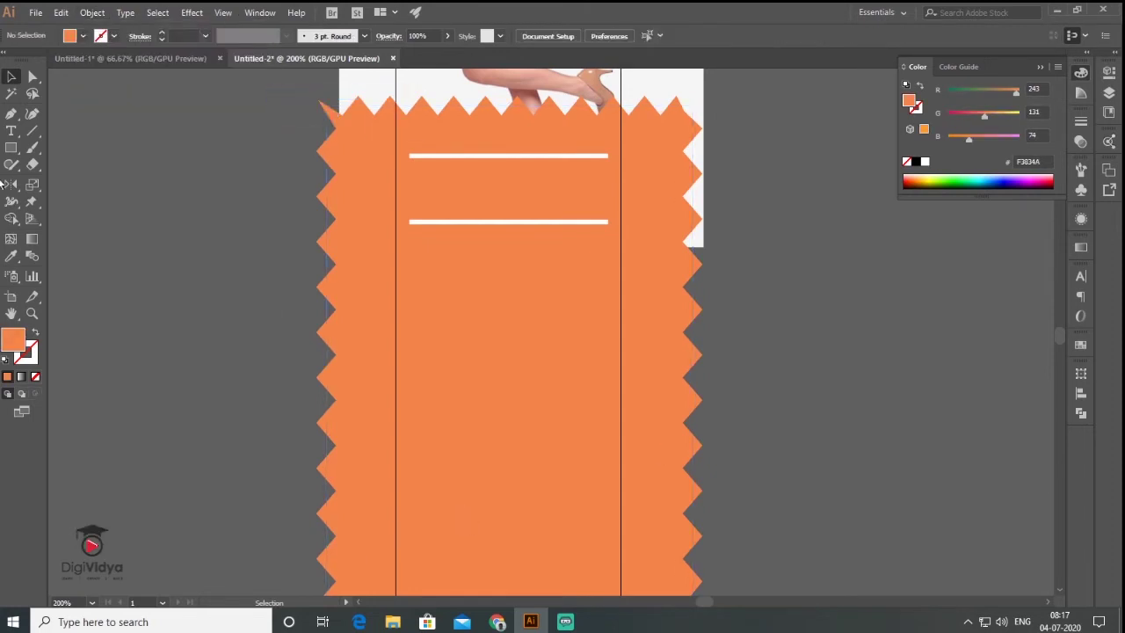
left_click(11, 130)
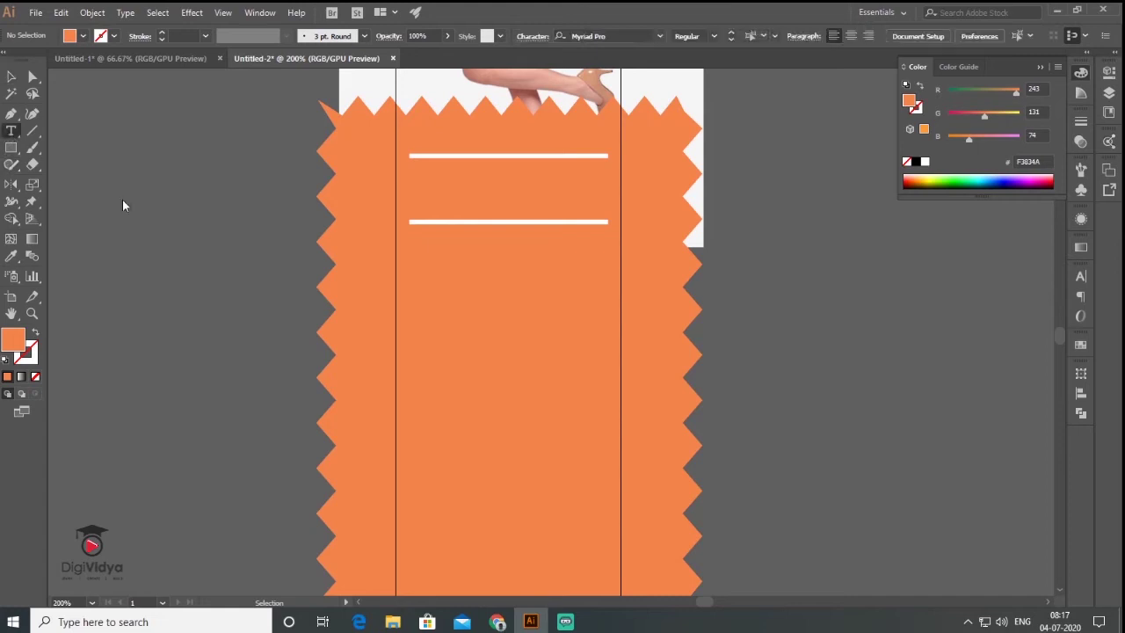
Step: Add OUR BIGGEST and SALE EVER text in Barlow Condensed, with SALE EVER bold
left_click(161, 230)
type("OUR BIGGEST")
left_click_drag(165, 227, 165, 253)
type("SALE")
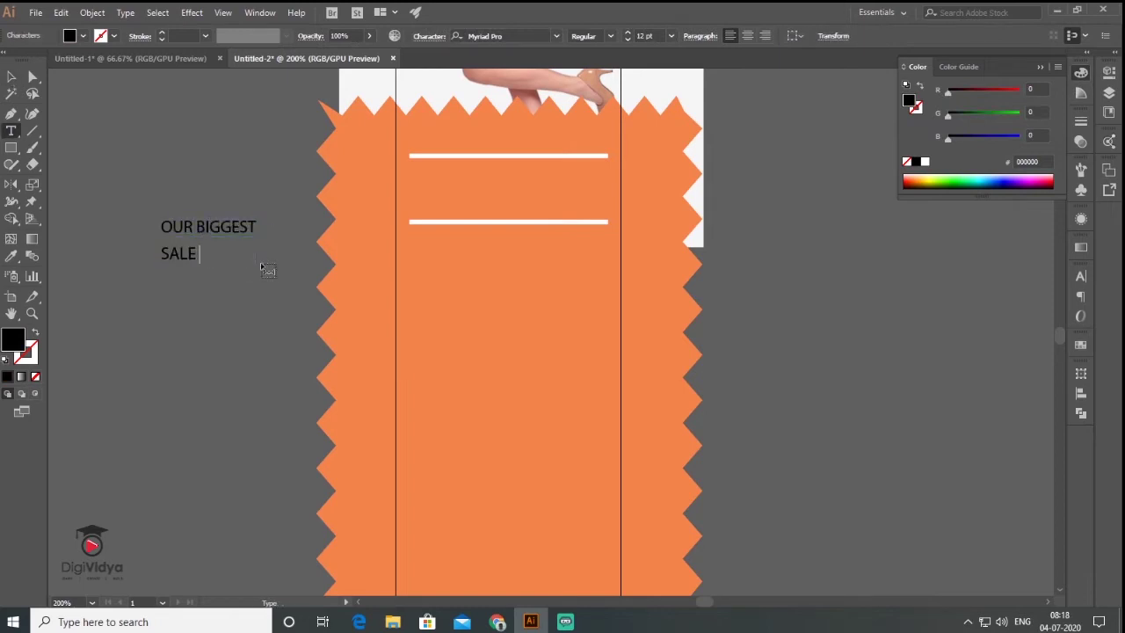
type(" EVER")
key("Escape")
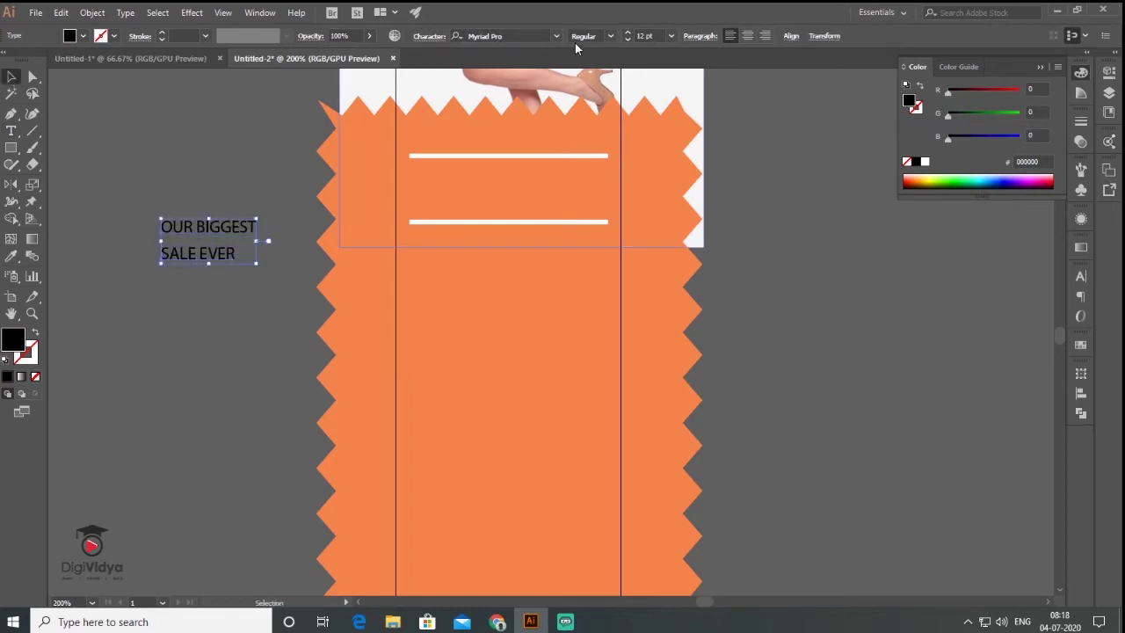
left_click(556, 37)
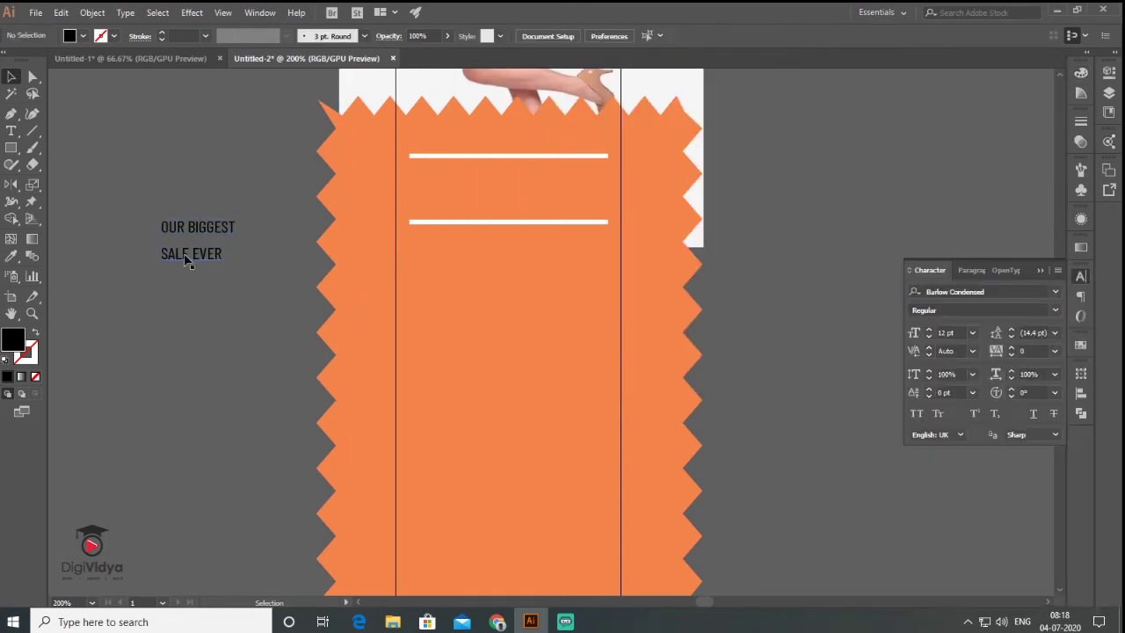
left_click(189, 255)
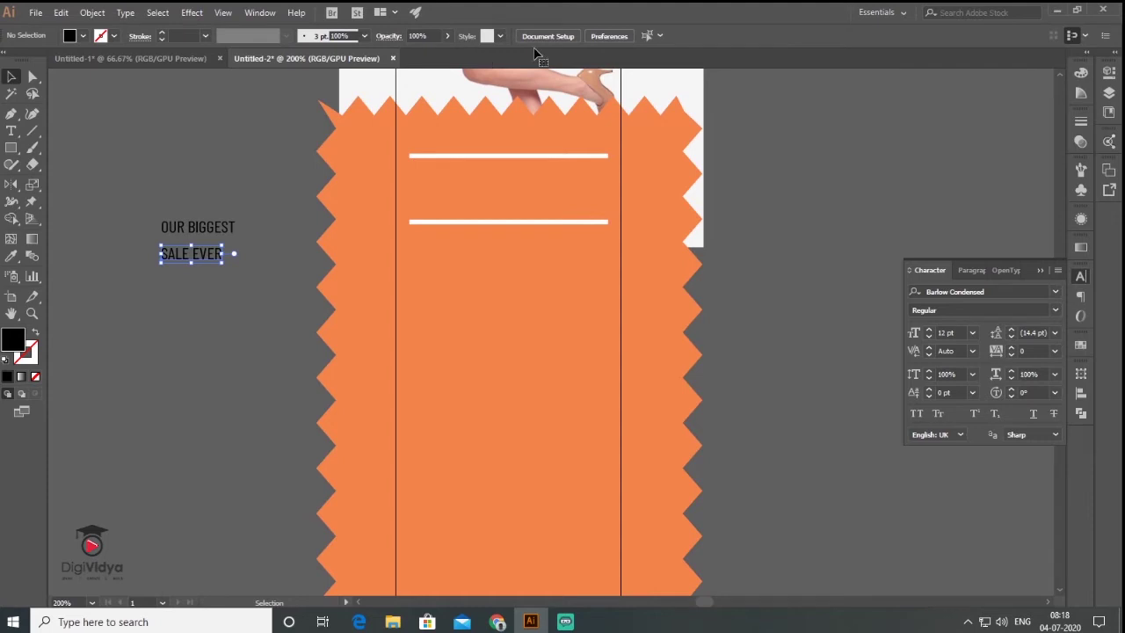
left_click(610, 36)
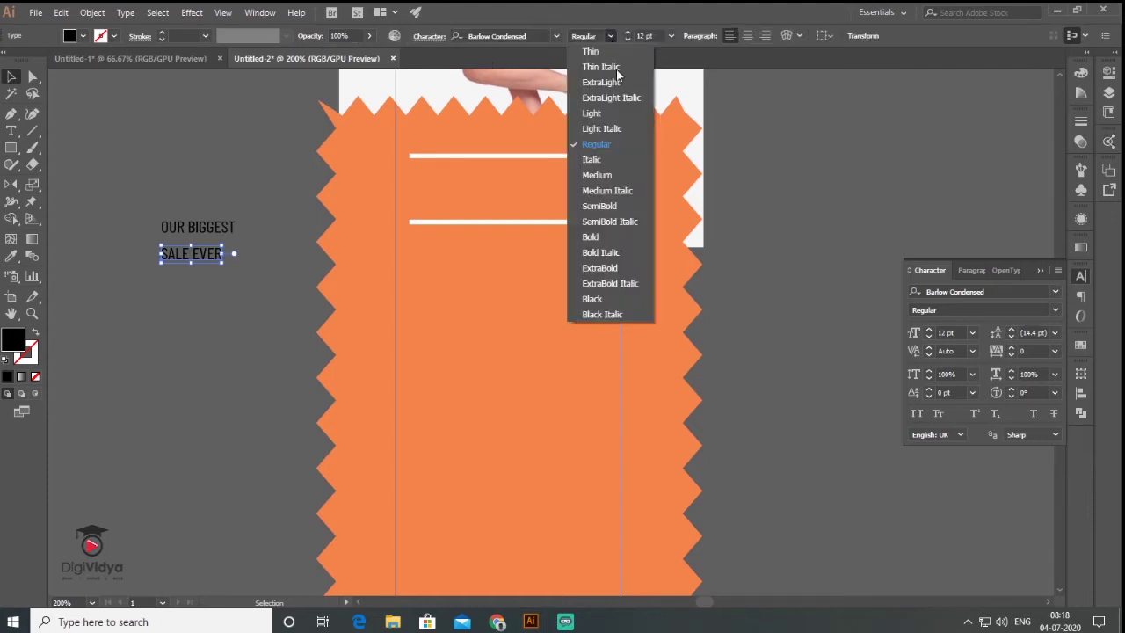
left_click(607, 237)
left_click(201, 261)
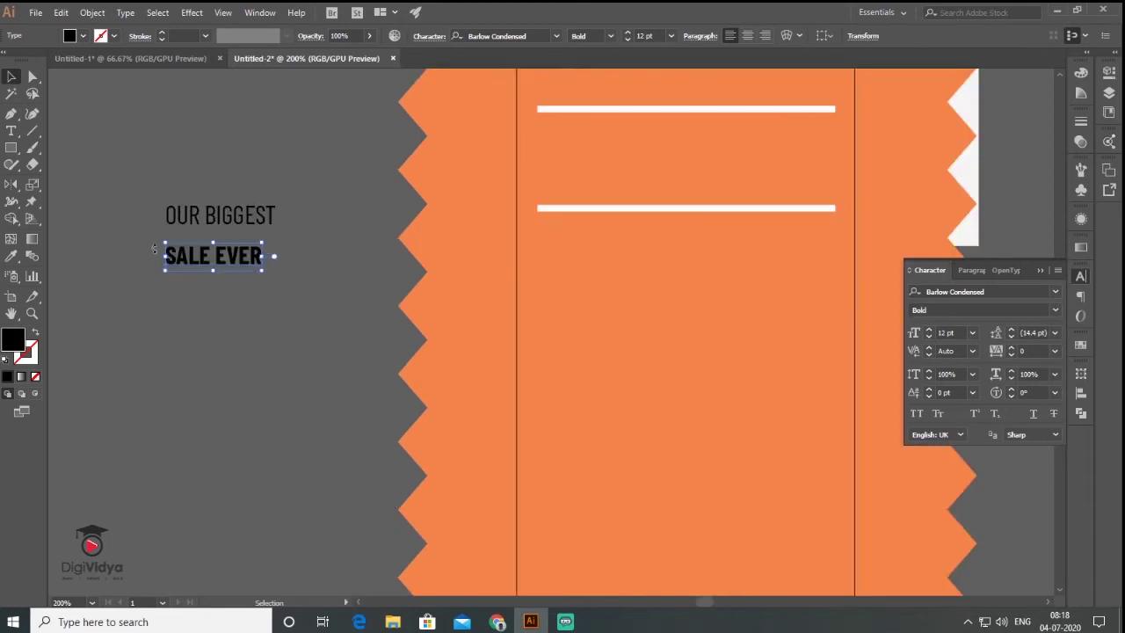
scroll(220, 259, "up", 3)
left_click_drag(238, 257, 248, 225)
Step: Make the heading white with no stroke and fit it between the white bars
left_click(480, 132)
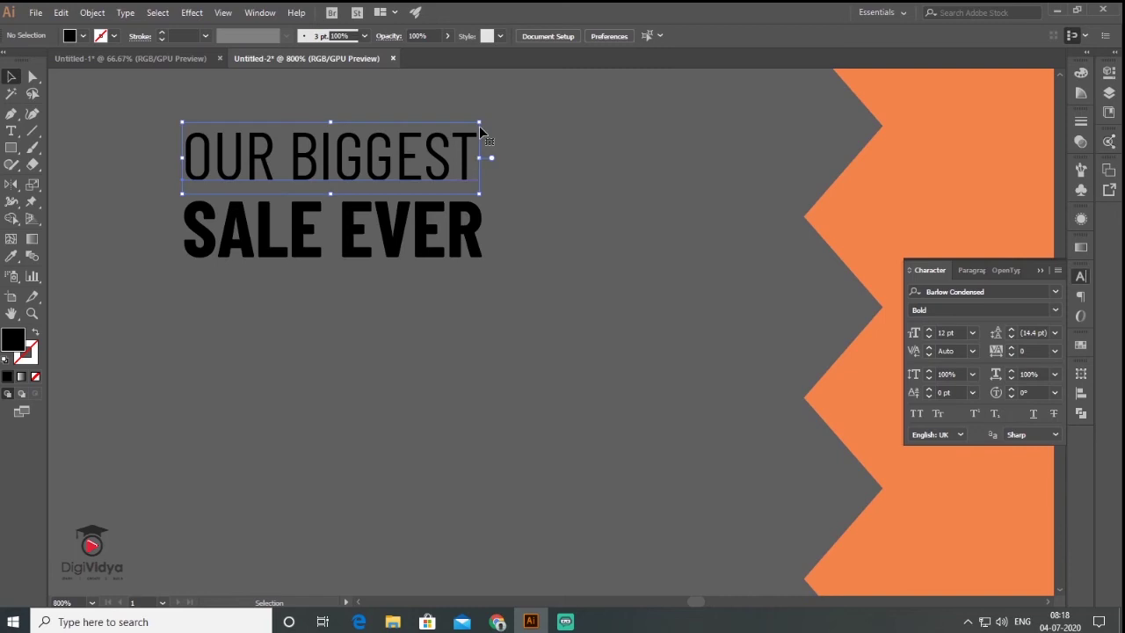
left_click(248, 314)
key("ctrl+a")
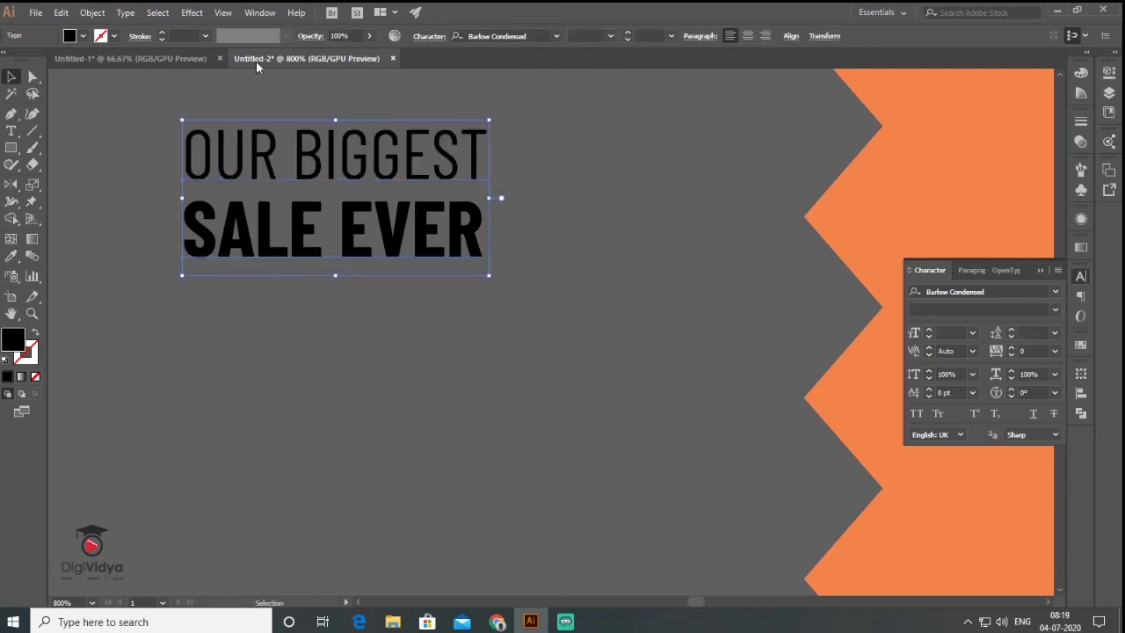
left_click(5, 360)
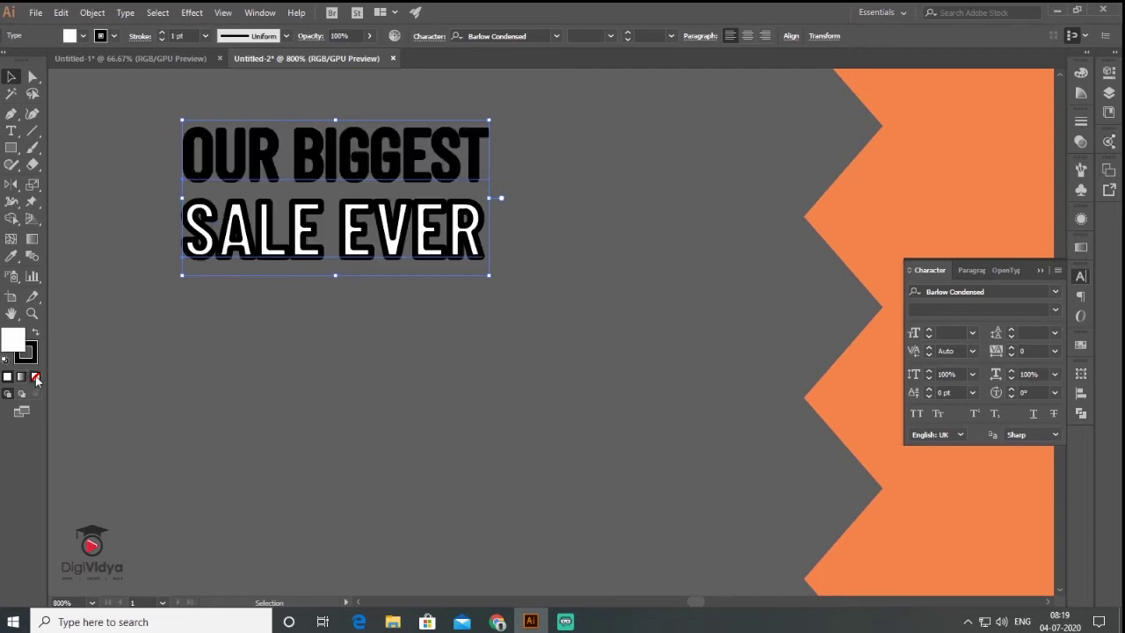
left_click(28, 353)
left_click(36, 377)
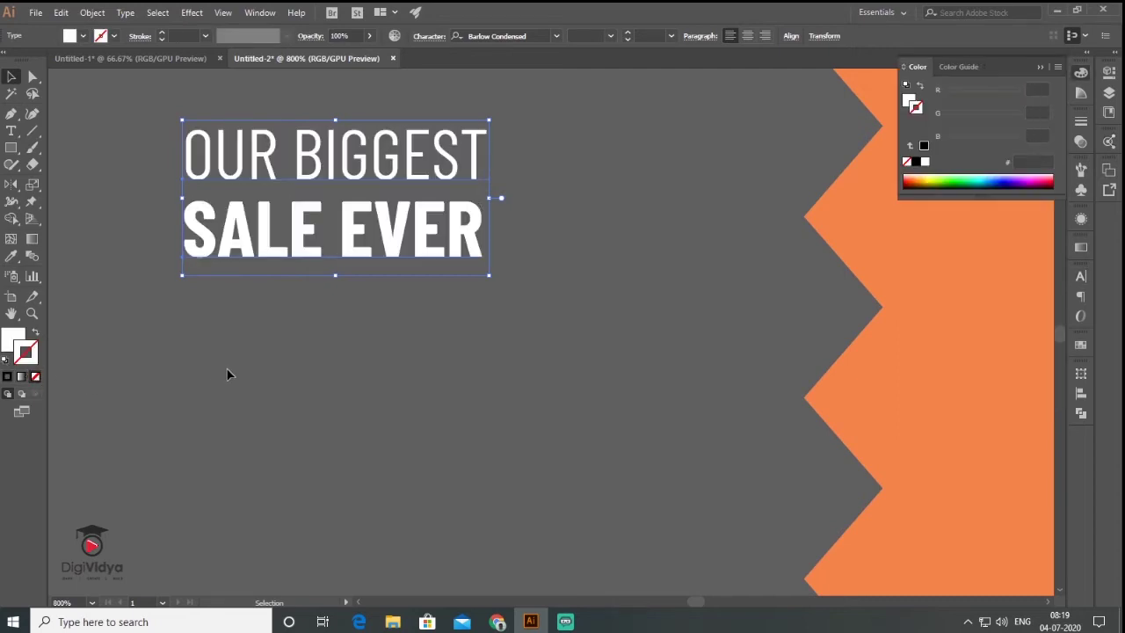
scroll(226, 374, "down", 2)
scroll(209, 363, "down", 2)
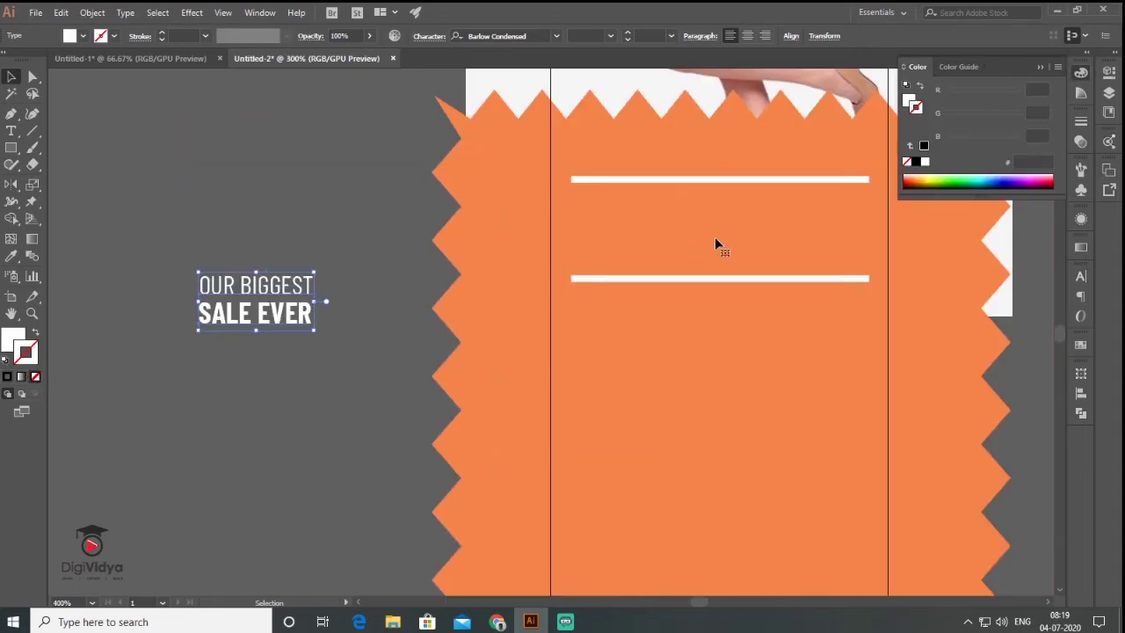
mouse_move(714, 244)
left_mouse_down()
mouse_move(665, 232)
mouse_move(855, 325)
left_mouse_up()
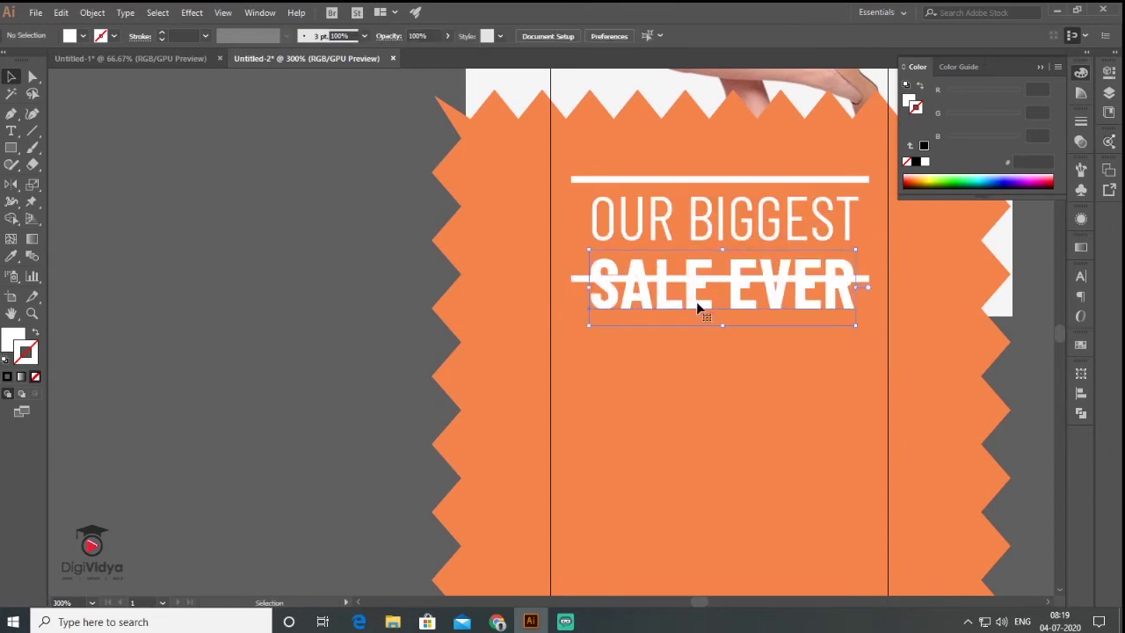
left_click_drag(592, 283, 585, 316)
scroll(373, 296, "down", 3)
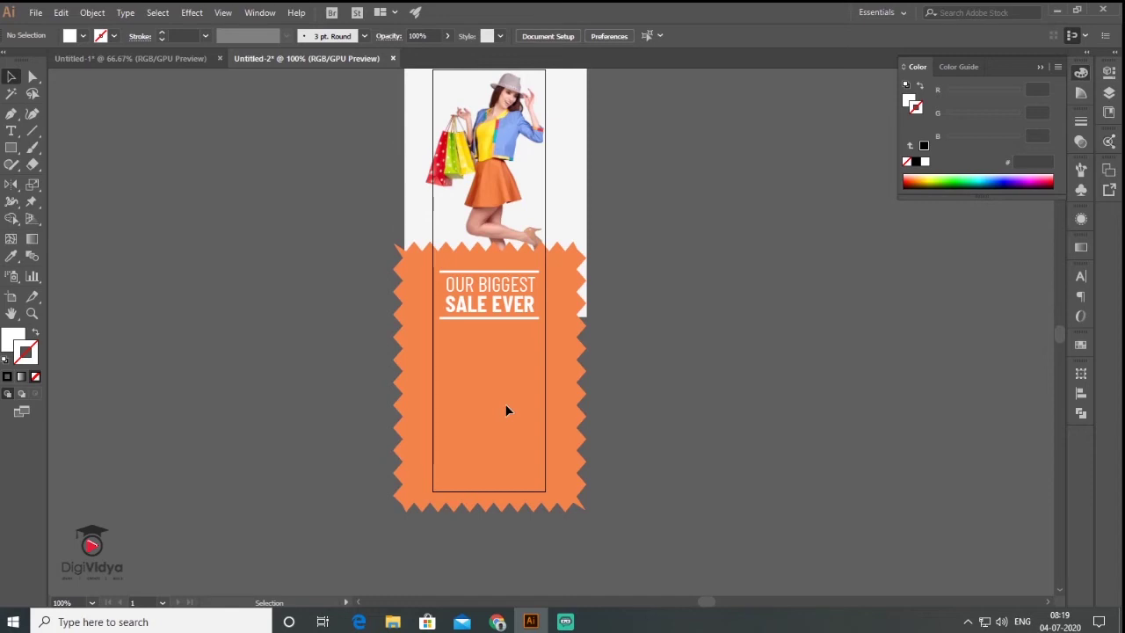
Step: Add GET UP TO and % text and enlarge OFF beside the 75
key("t")
left_click(220, 334)
type("GET UP TO")
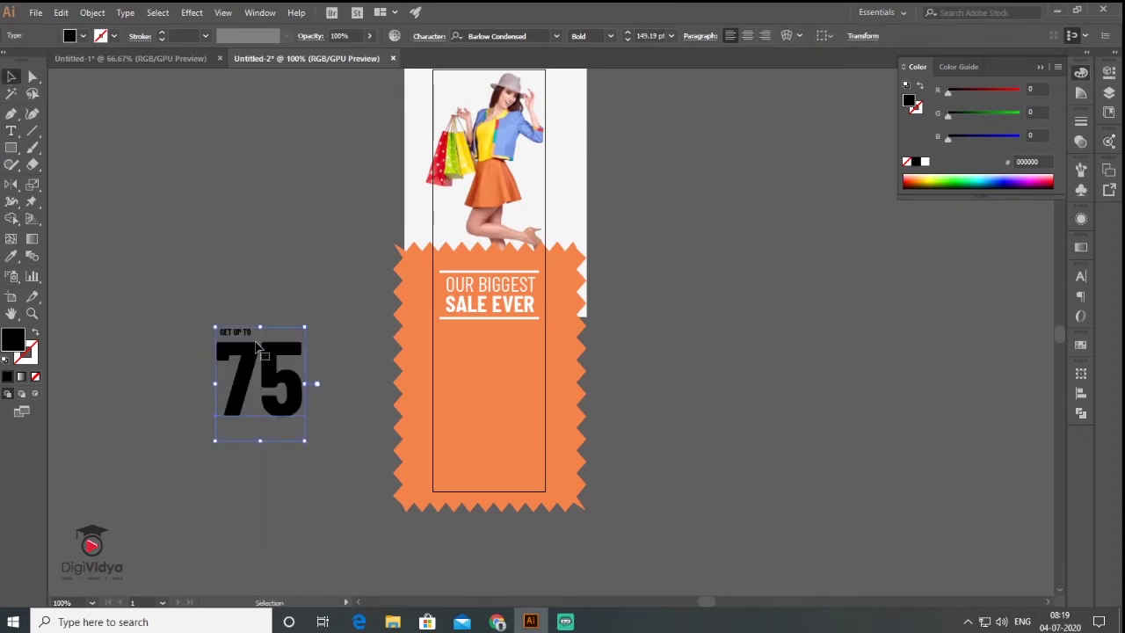
left_click_drag(267, 322, 253, 354)
left_click(167, 205)
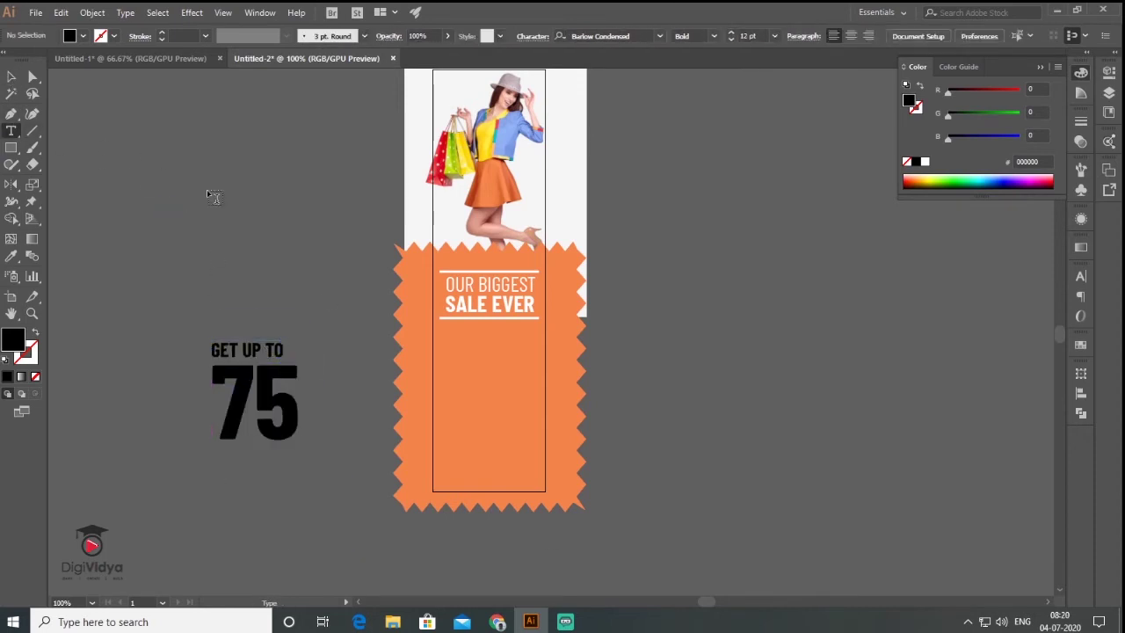
left_click(210, 187)
type("%")
left_click_drag(249, 219, 326, 394)
left_click(218, 235)
mouse_move(225, 239)
left_mouse_down()
mouse_move(272, 269)
mouse_move(325, 427)
left_mouse_up()
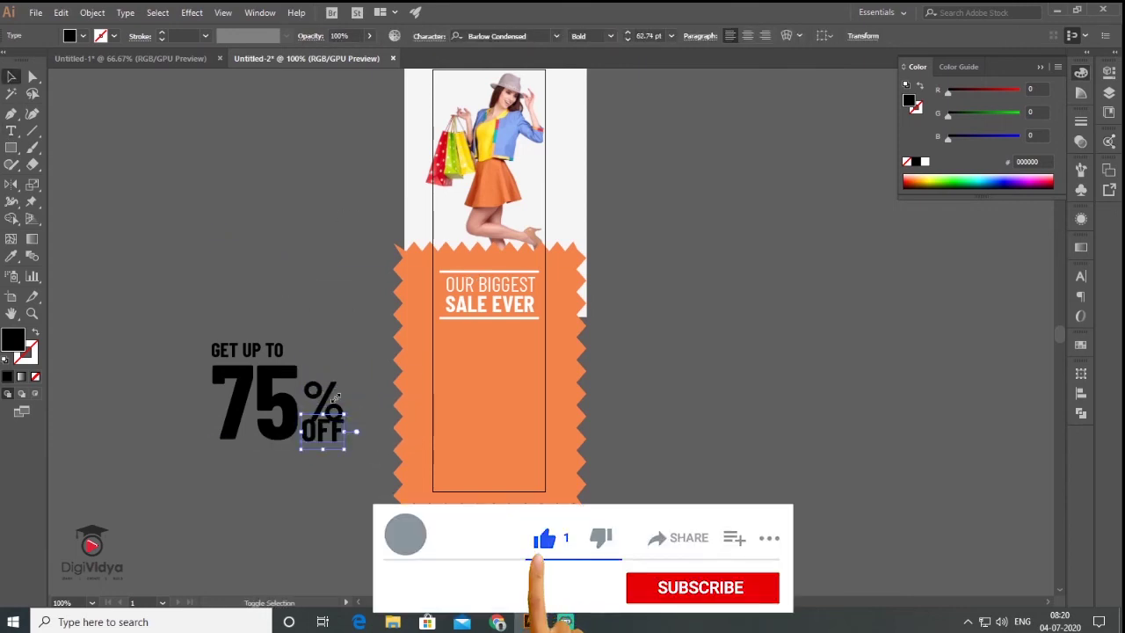
Step: Make the GET UP TO 75% OFF text white and scale it onto the banner
left_click(329, 495)
left_click(259, 352)
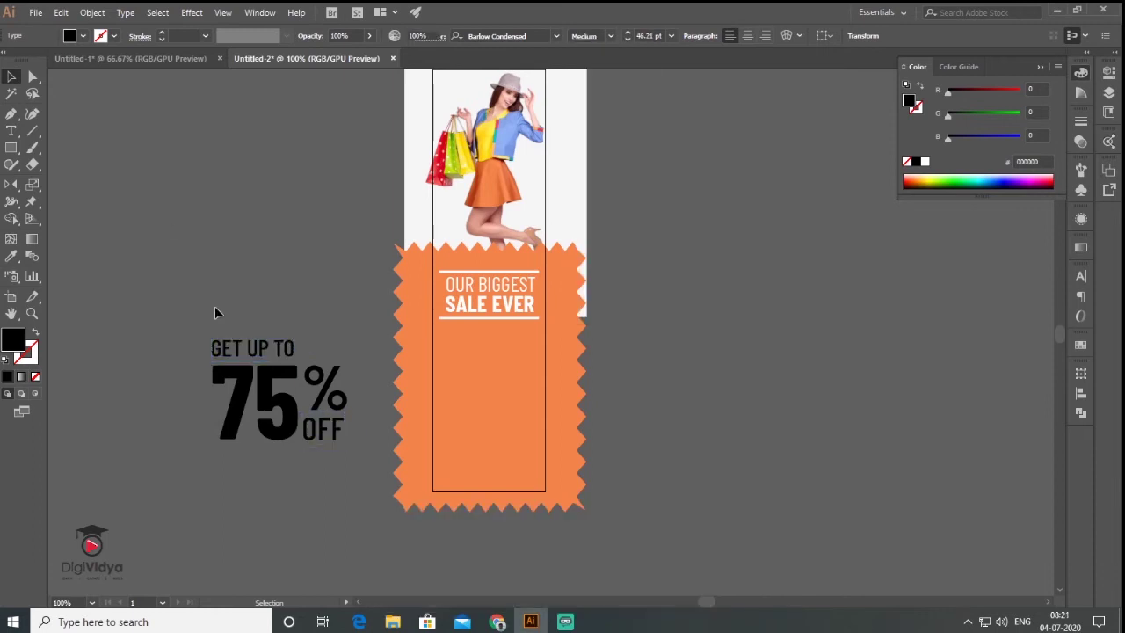
left_click_drag(213, 314, 360, 466)
key("d")
left_click_drag(311, 414, 553, 409)
left_click_drag(590, 459, 532, 406)
left_click(737, 448)
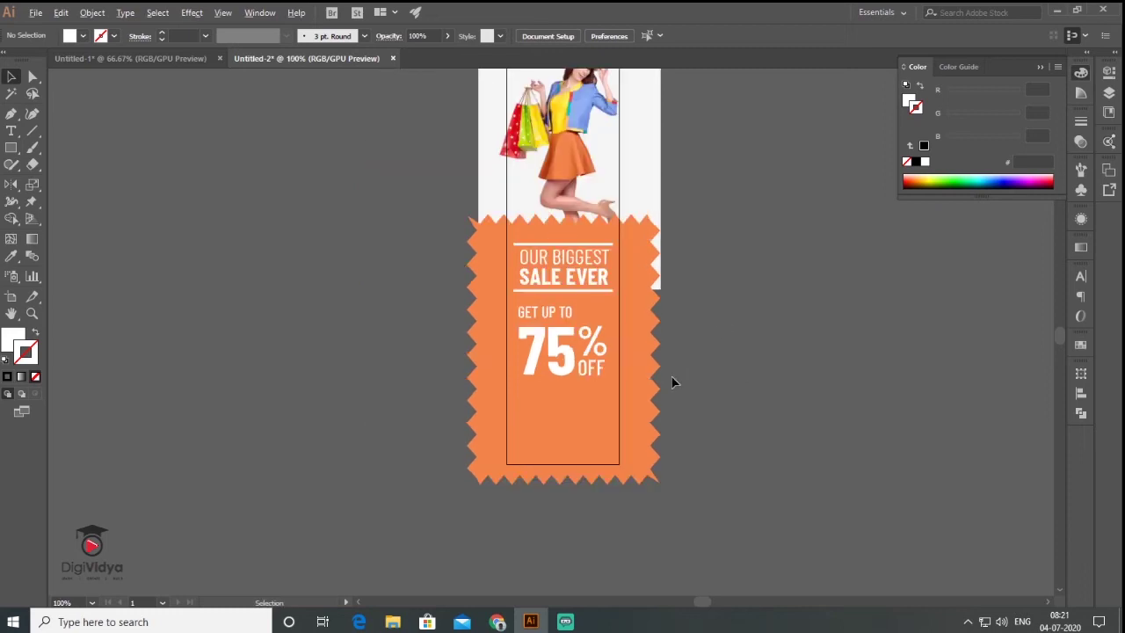
Step: Group the offer text through the Object menu and nudge it down
left_click(93, 12)
left_click(573, 466)
left_click(93, 12)
left_click(110, 64)
key("shift+Down")
key("shift+Down")
left_click(774, 422)
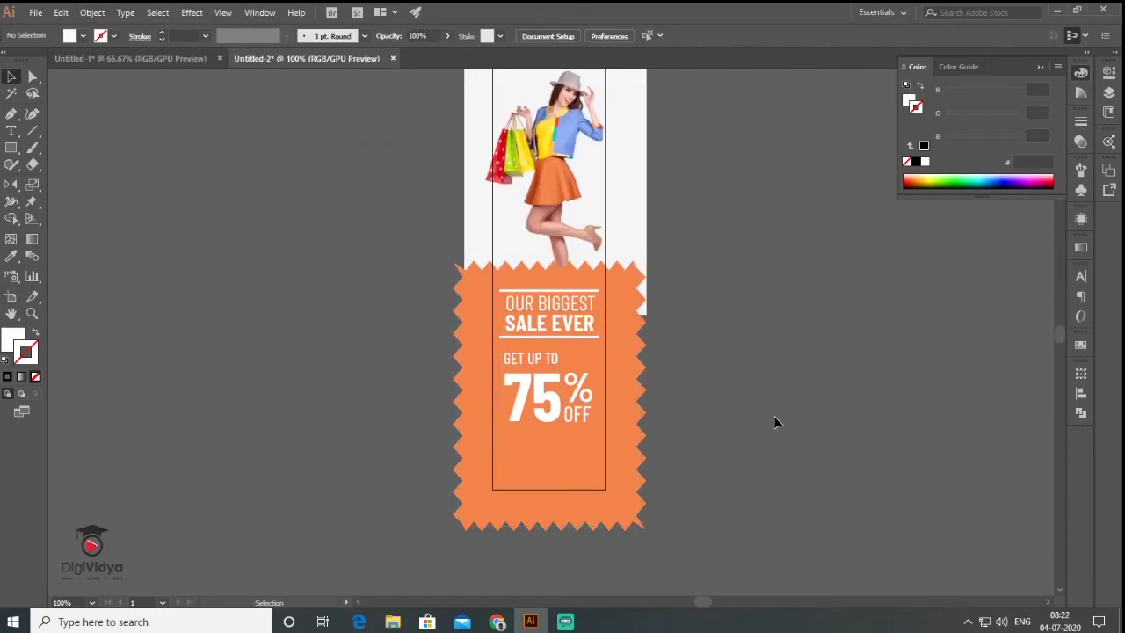
Step: Draw a fully rounded pill with a white outline below 75% OFF
left_click(12, 147)
scroll(552, 486, "up", 4)
left_click_drag(410, 297, 677, 363)
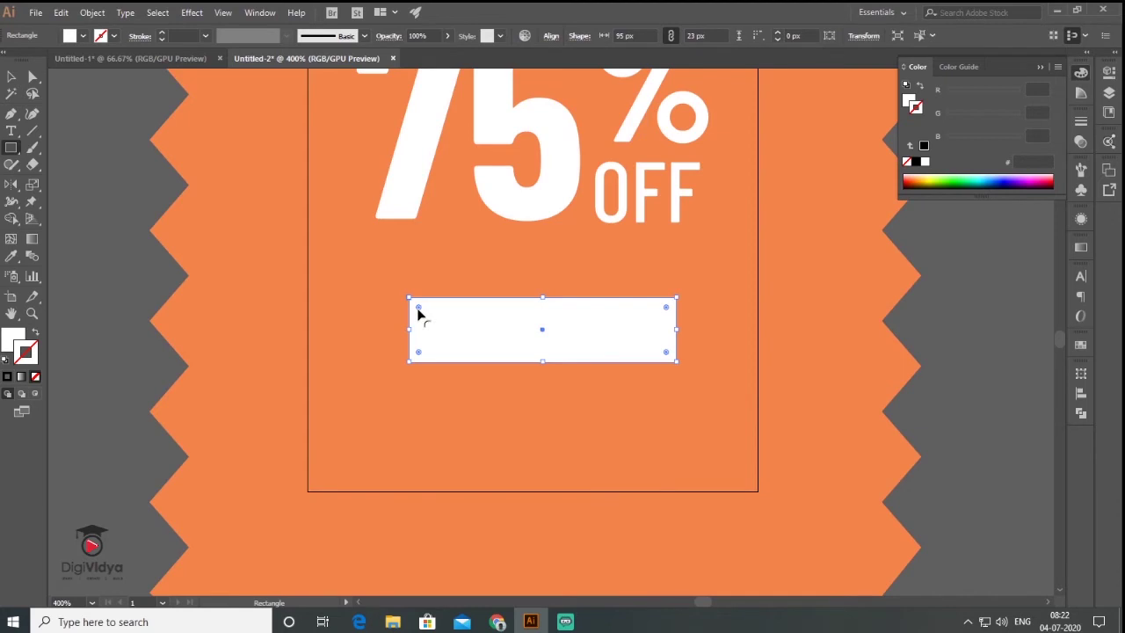
left_click_drag(431, 320, 476, 349)
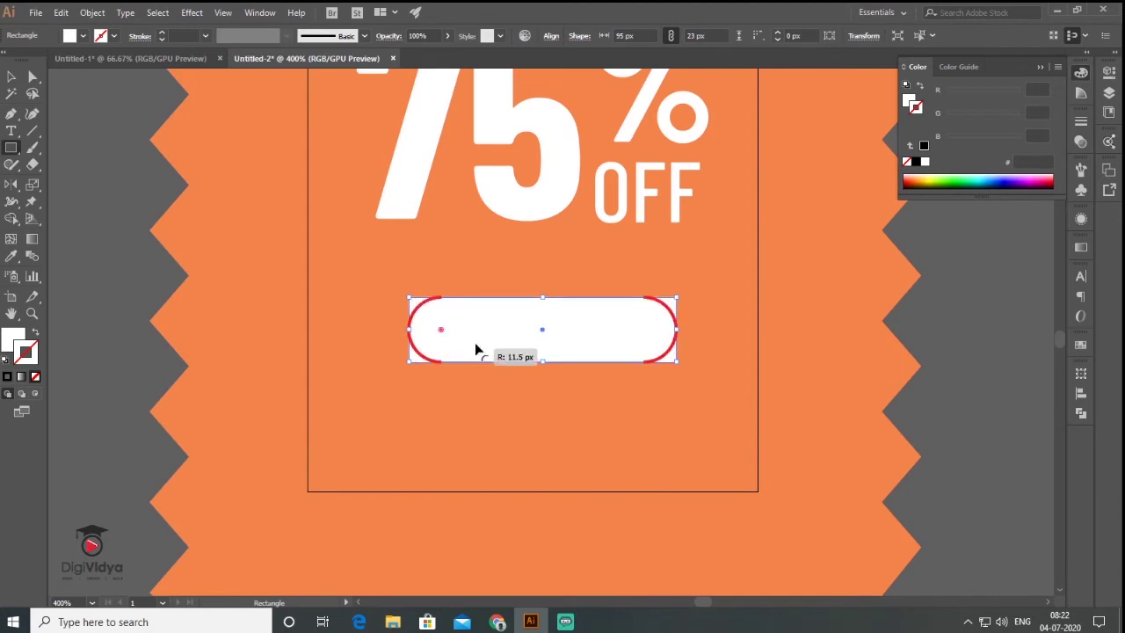
left_click(35, 332)
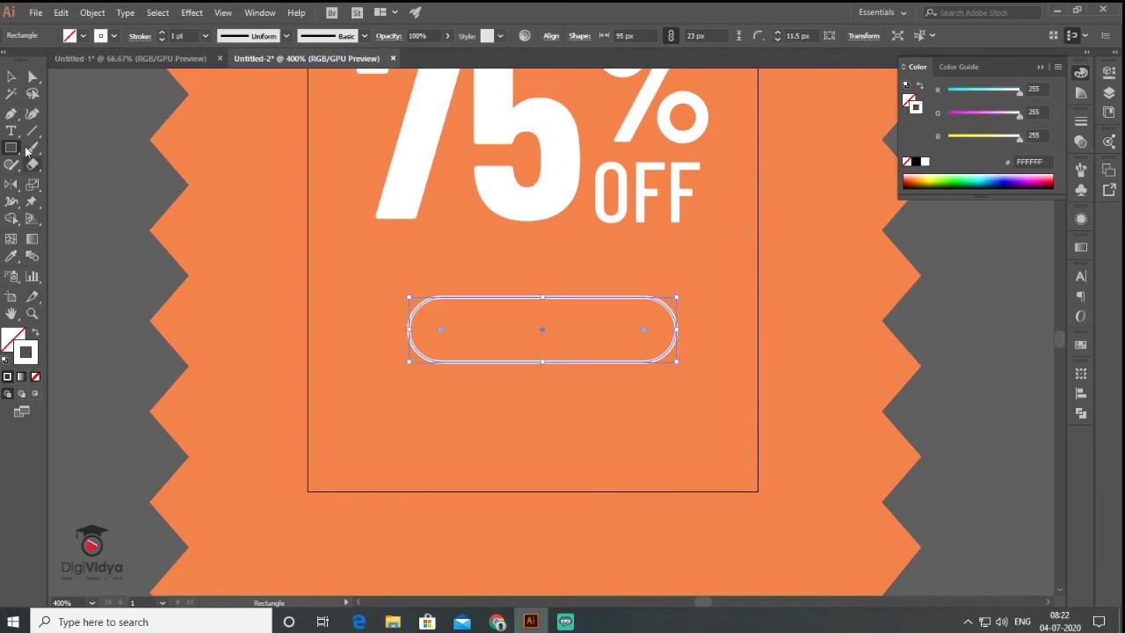
left_click(11, 76)
left_click(115, 245)
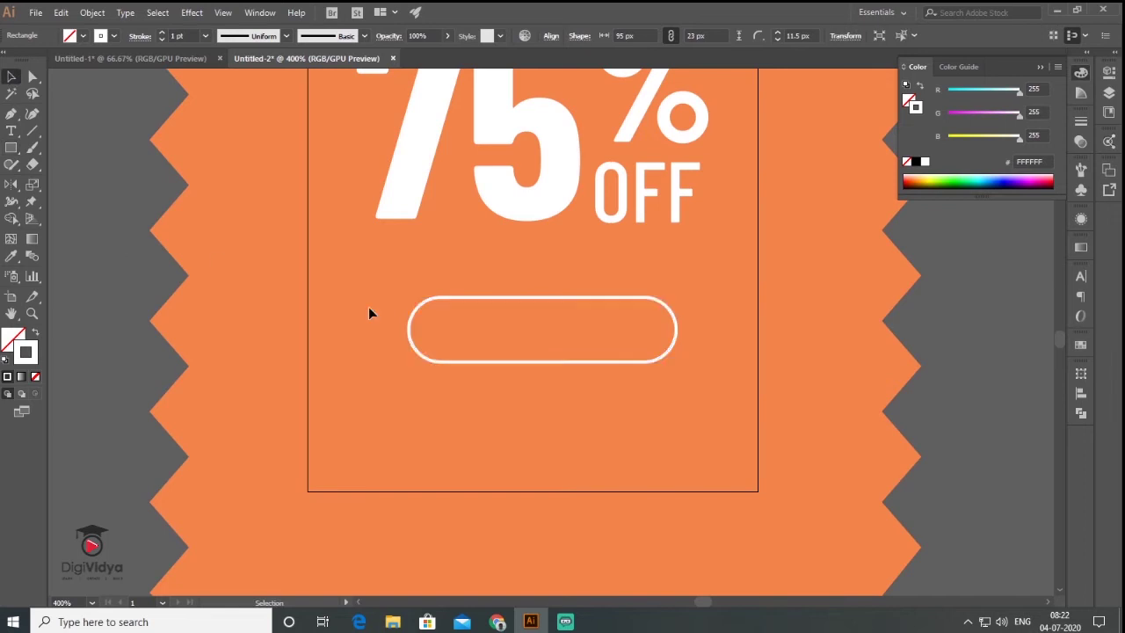
Step: Add BUY NOW text and centre it inside the pill outline
left_click(12, 131)
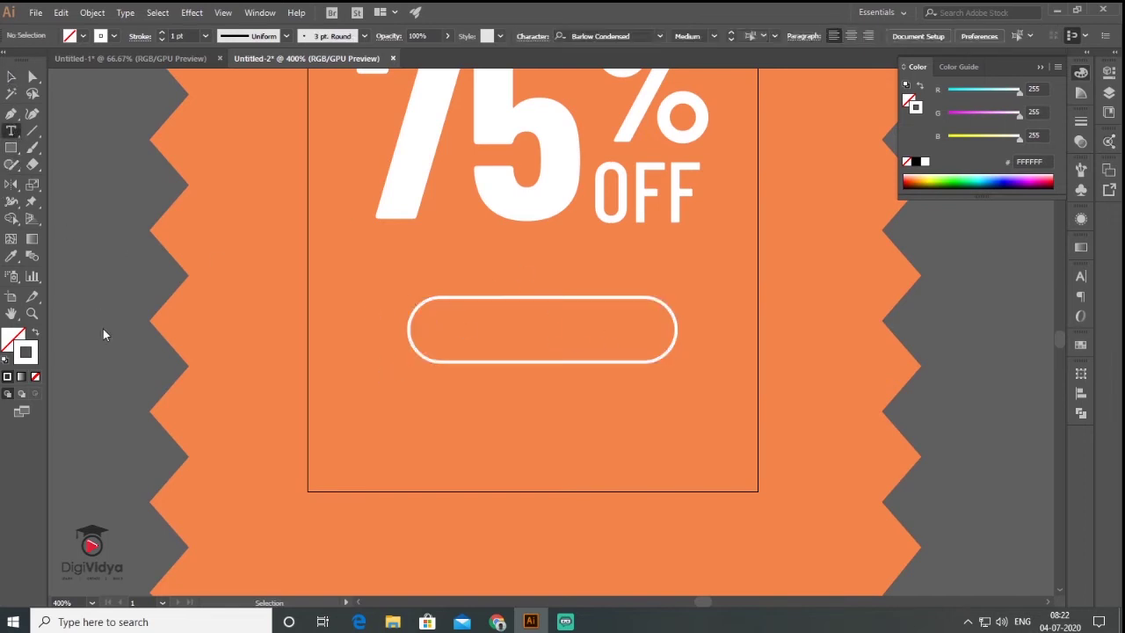
key("Escape")
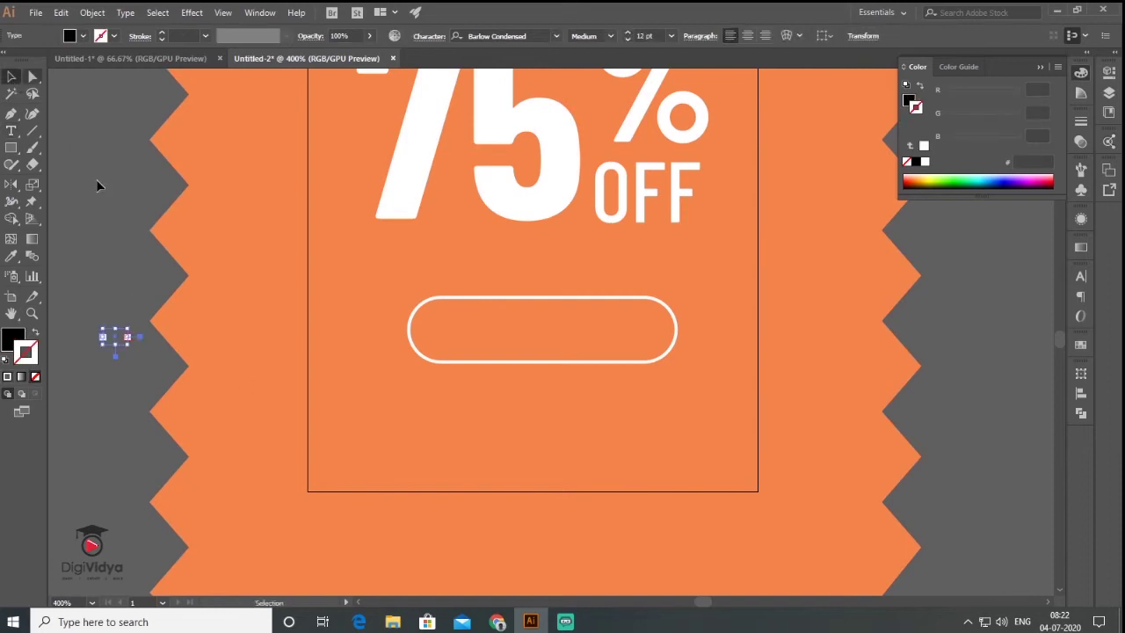
type("BUY NOW")
key("Escape")
mouse_move(123, 182)
left_mouse_down()
mouse_move(545, 334)
mouse_move(530, 334)
left_mouse_up()
left_click(924, 351)
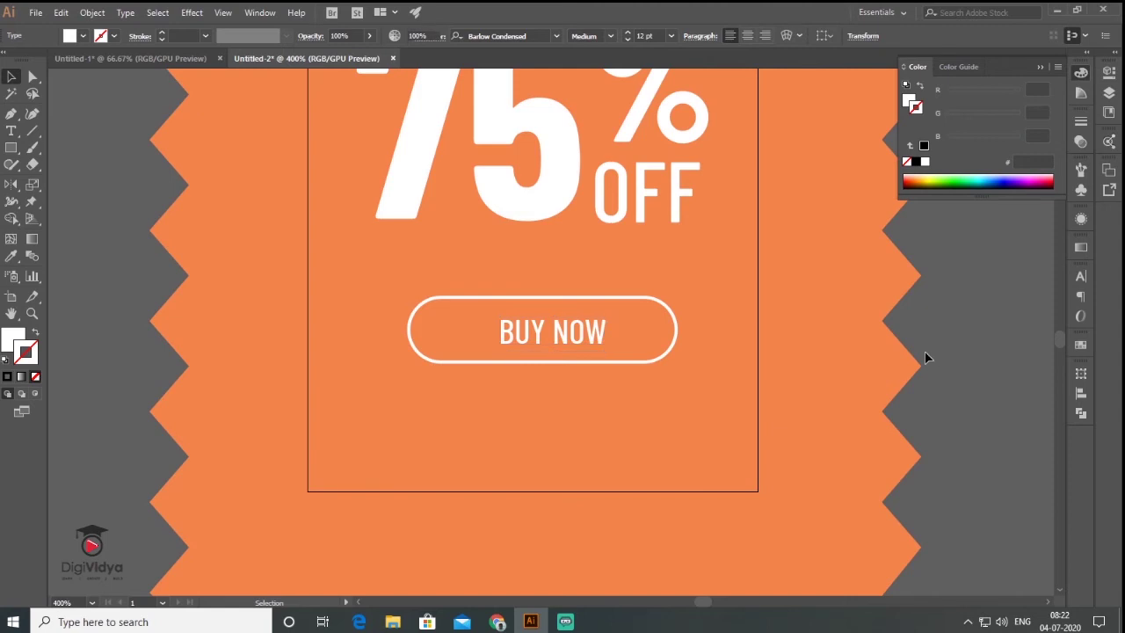
left_click_drag(588, 291, 545, 343)
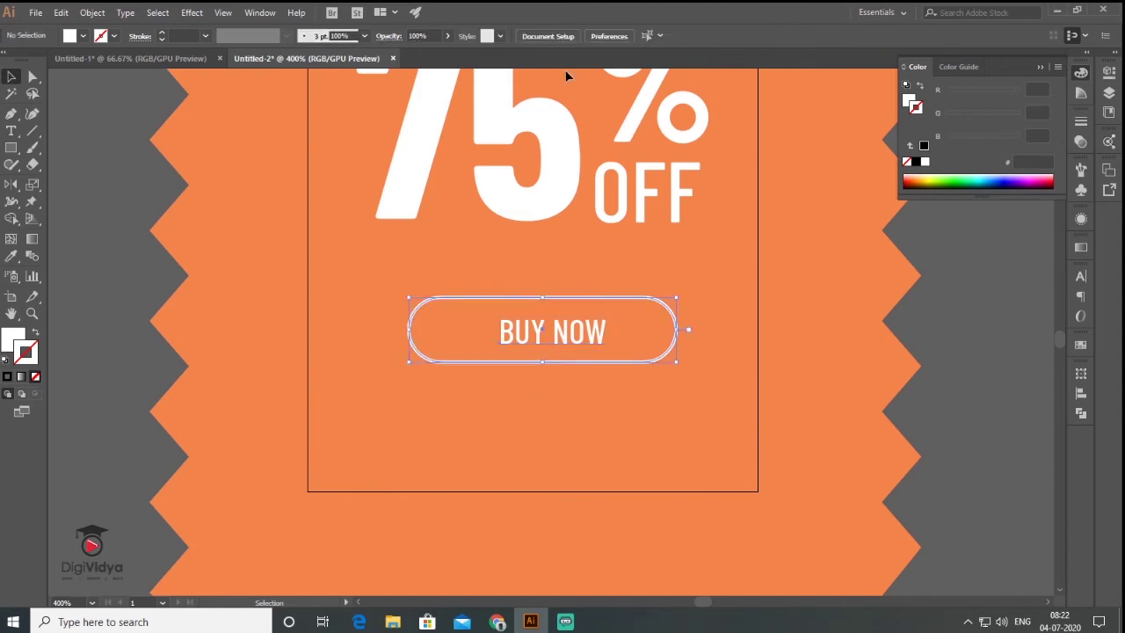
key("ctrl+minus")
key("ctrl+minus")
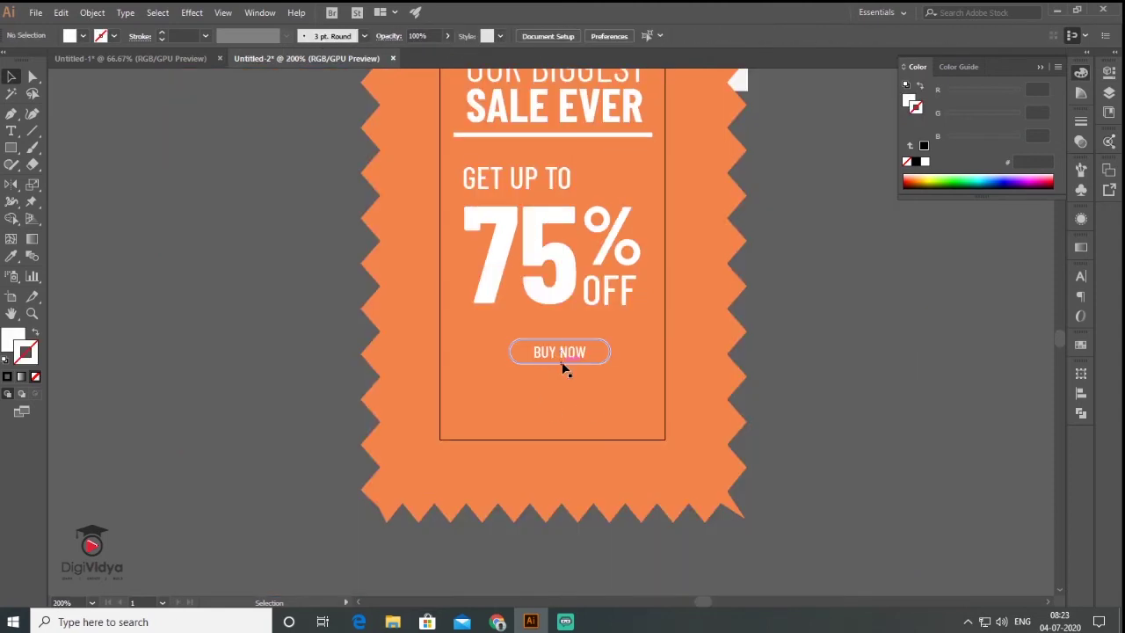
left_click(166, 297)
type("www.digifashion.com")
key("Escape")
left_click_drag(229, 292, 556, 389)
left_click(492, 35)
type("aria")
left_click(509, 89)
key("ctrl+shift+a")
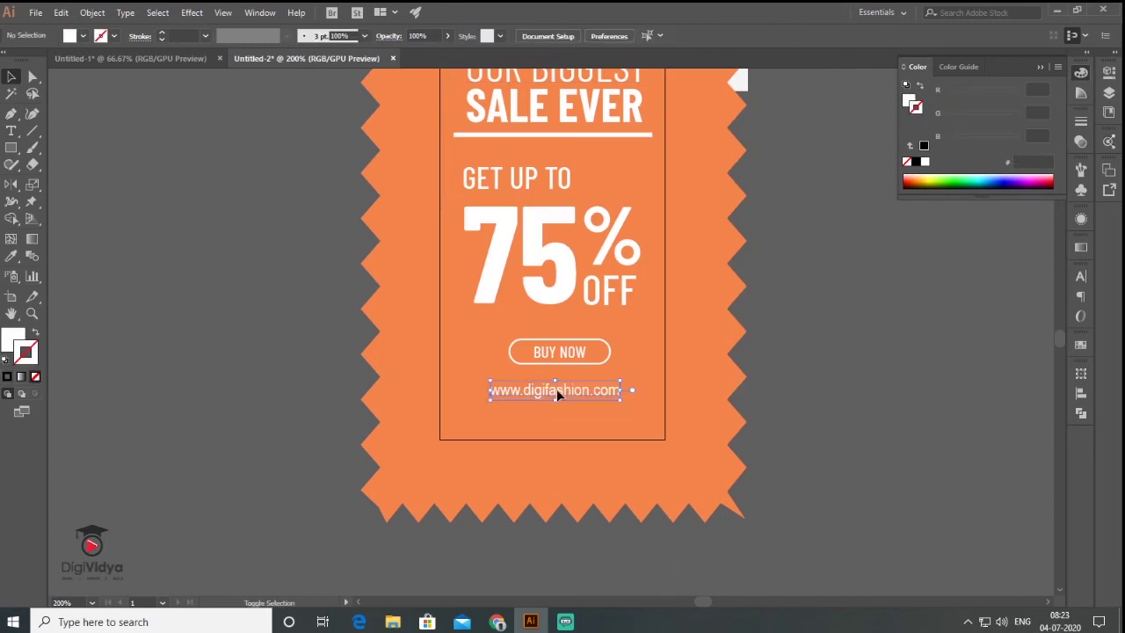
key("ctrl+shift+a")
Step: Place the social icons artwork below the website text and ungroup it
left_click(35, 15)
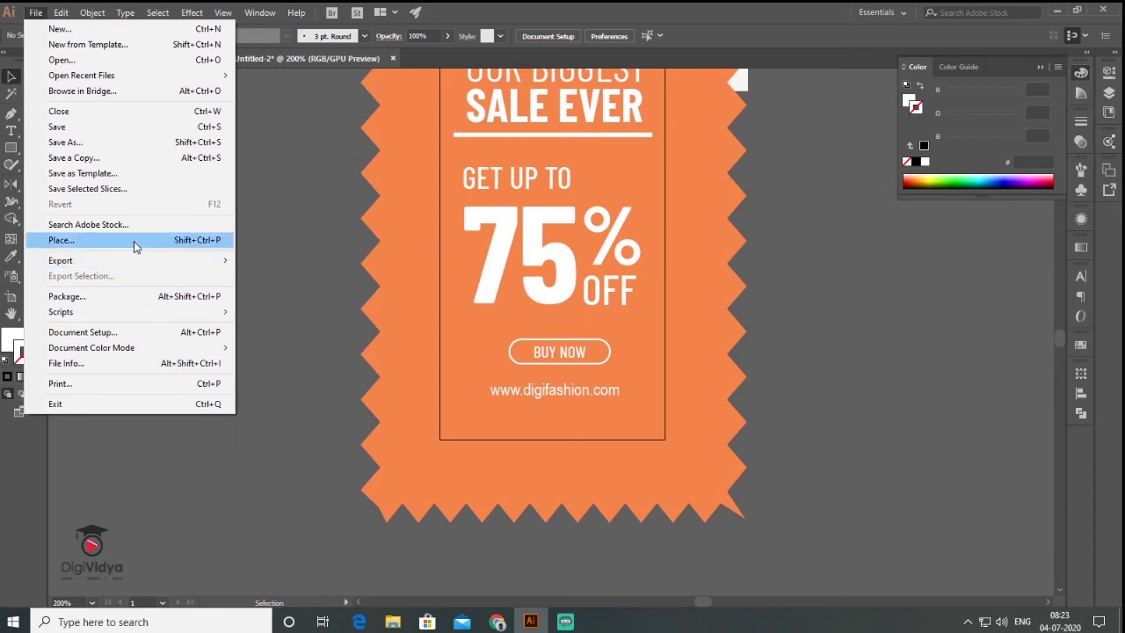
left_click(108, 239)
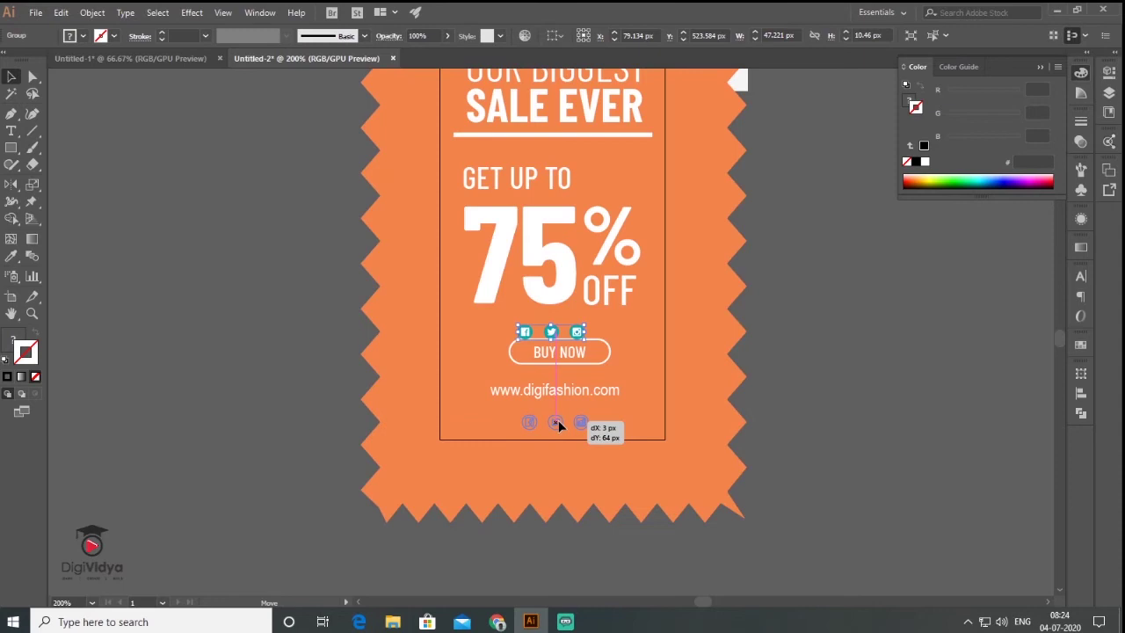
left_click_drag(558, 420, 558, 420)
left_click(754, 465)
scroll(612, 476, "up", 2)
left_click(452, 368)
right_click(452, 369)
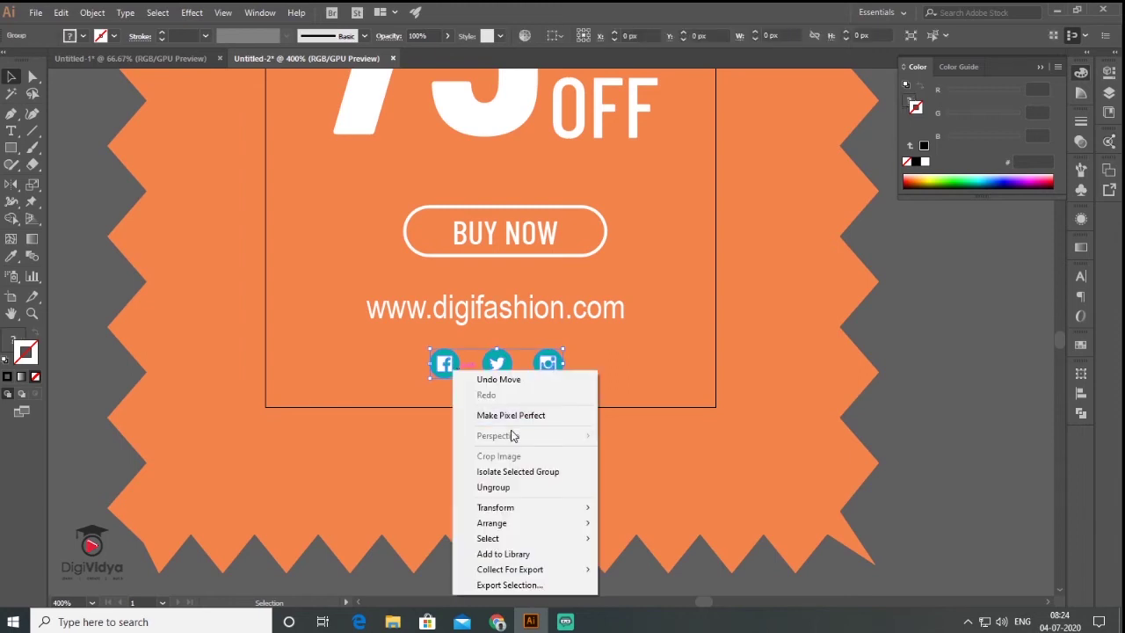
left_click(527, 486)
left_click(532, 457)
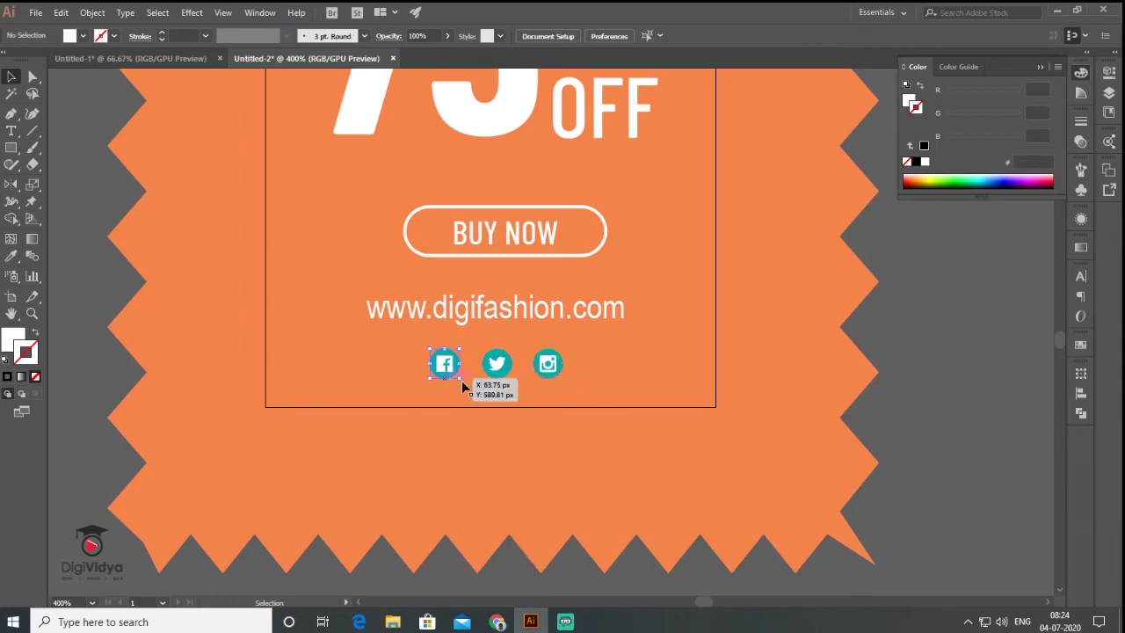
Step: Eyedrop white onto the icon circles and the banner orange onto the three symbols
left_click_drag(463, 386, 508, 378)
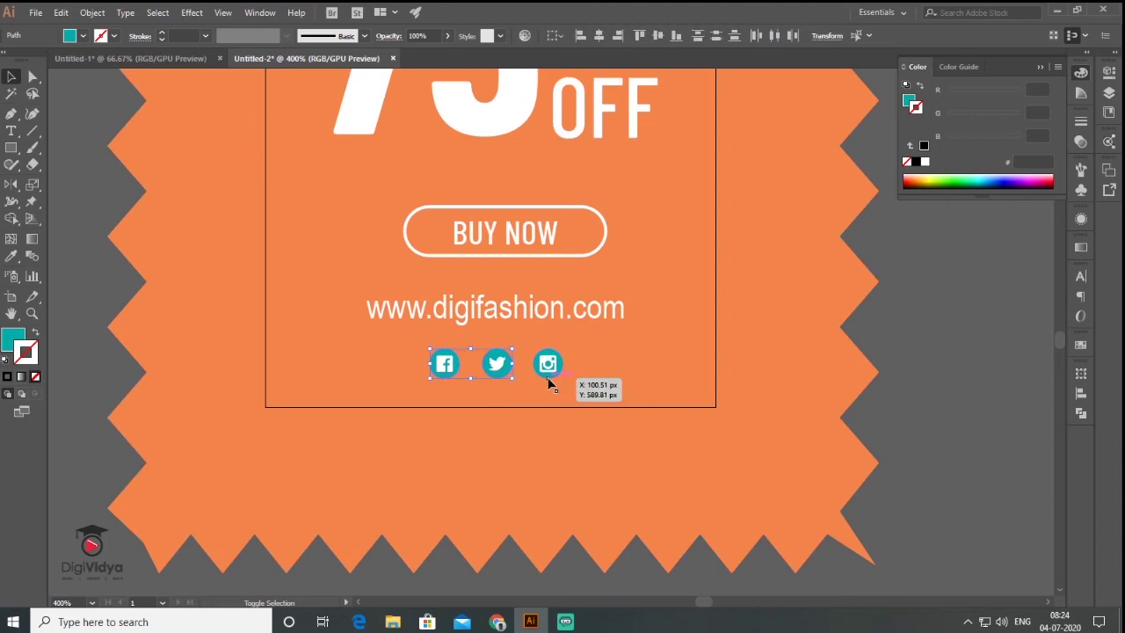
left_click(11, 255)
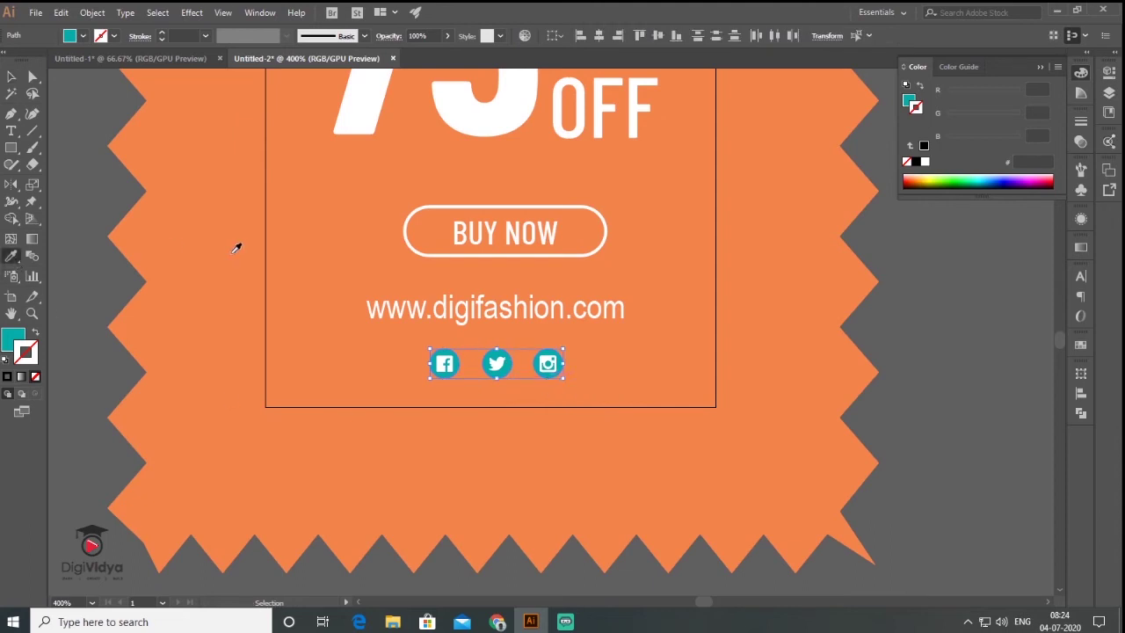
left_click(378, 307)
left_click(11, 76)
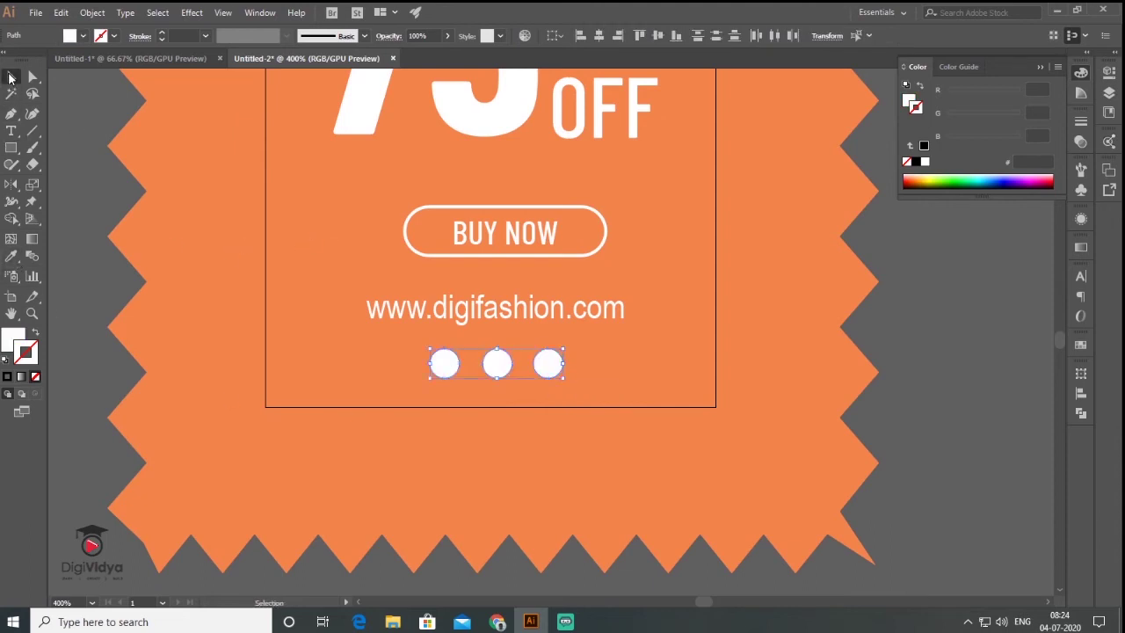
left_click(405, 378)
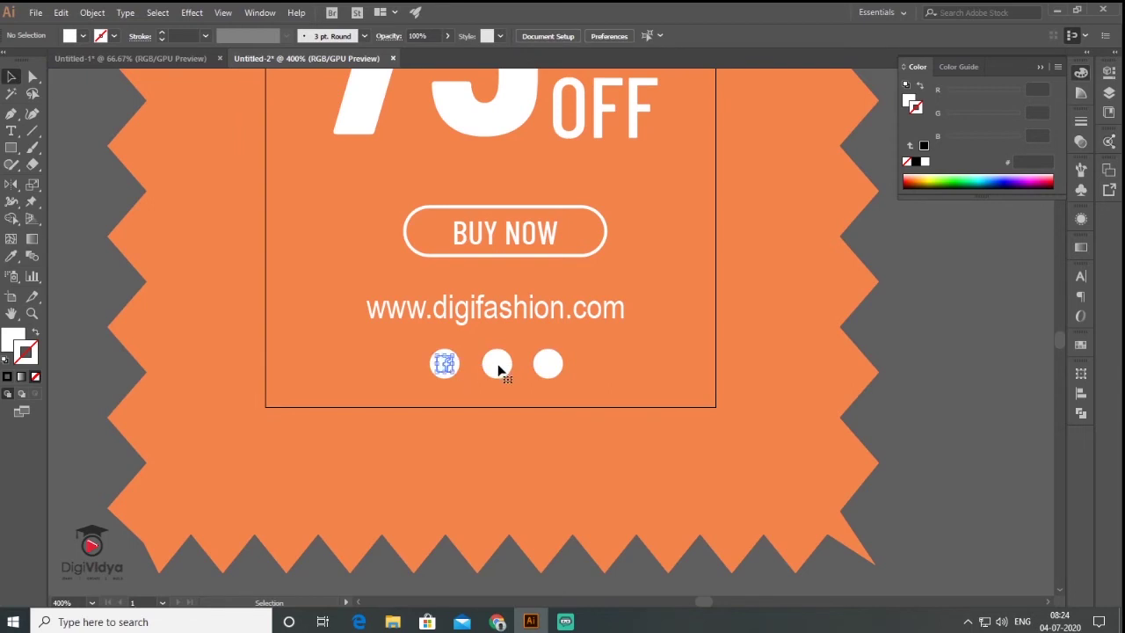
left_click(497, 363, "shift")
left_click(548, 364, "shift")
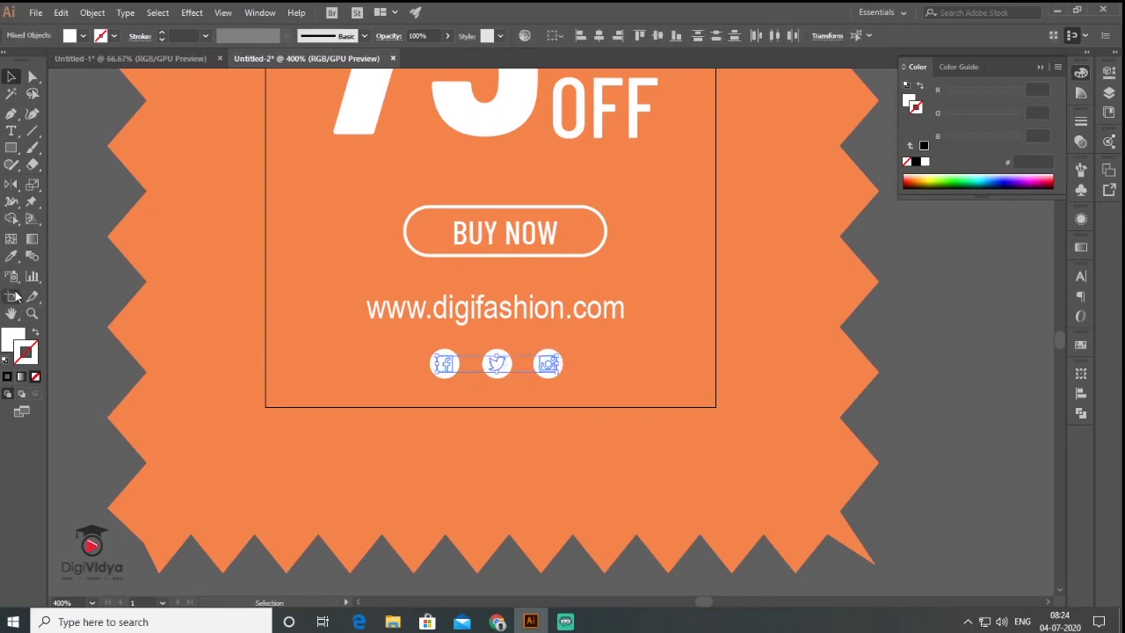
left_click(12, 256)
left_click(348, 230)
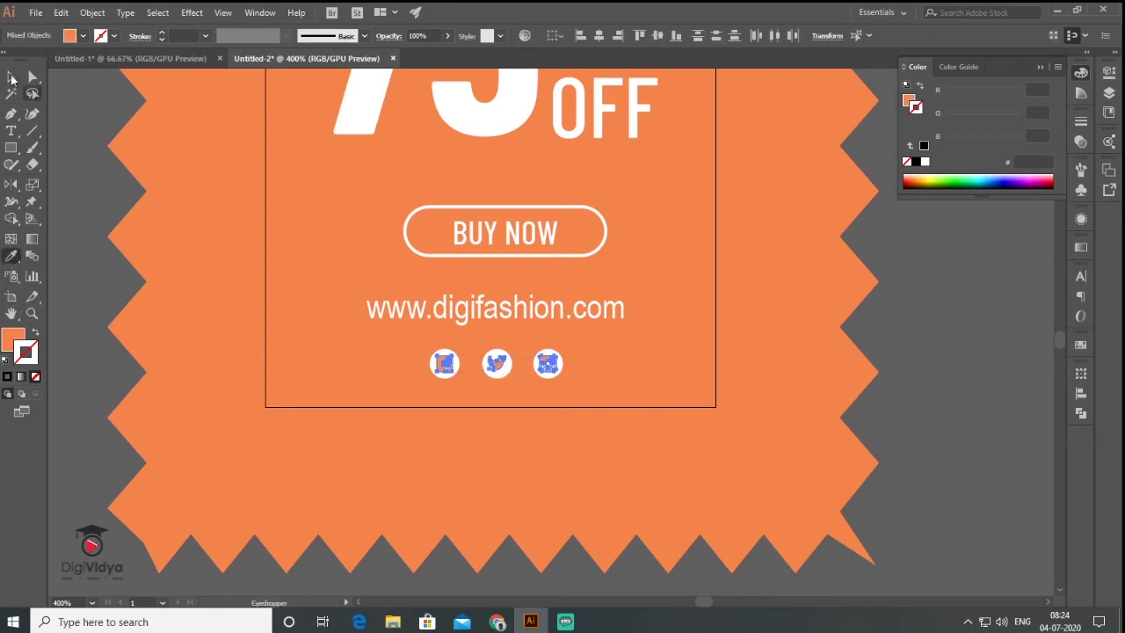
left_click(11, 77)
left_click(95, 121)
key("ctrl+1")
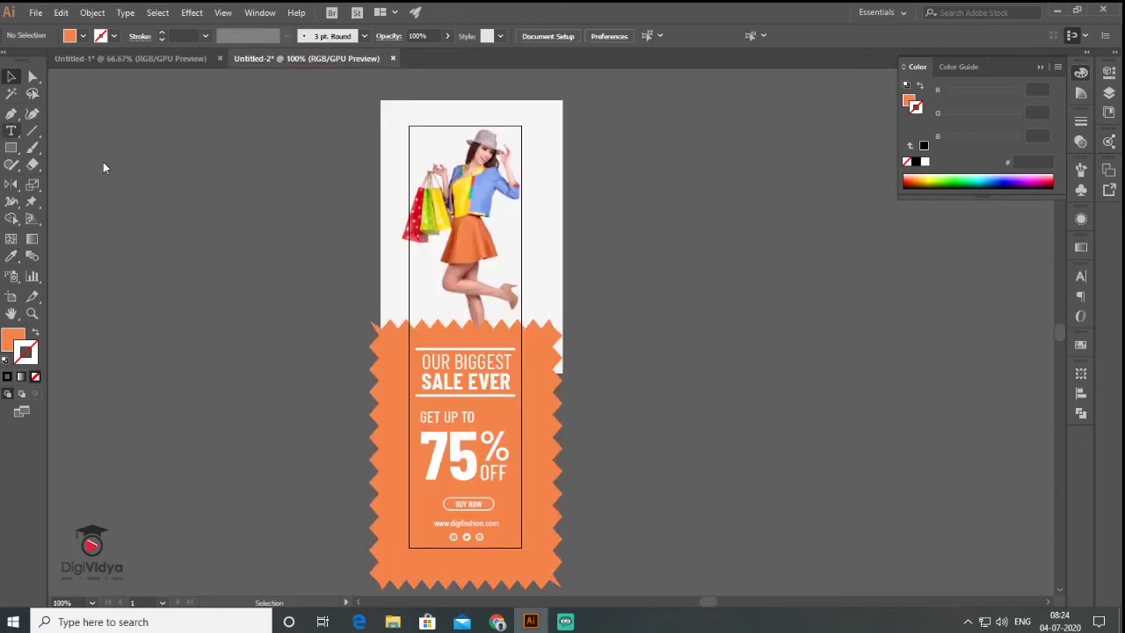
Step: Type a DIGIFASHION logo in Thin weight with FASHION set to Bold
key("t")
left_click(141, 189)
type("DIGIFASHION")
left_click(610, 35)
mouse_move(231, 167)
left_mouse_down()
mouse_move(413, 167)
mouse_move(201, 138)
mouse_move(439, 136)
left_mouse_up()
left_click(590, 236)
key("Escape")
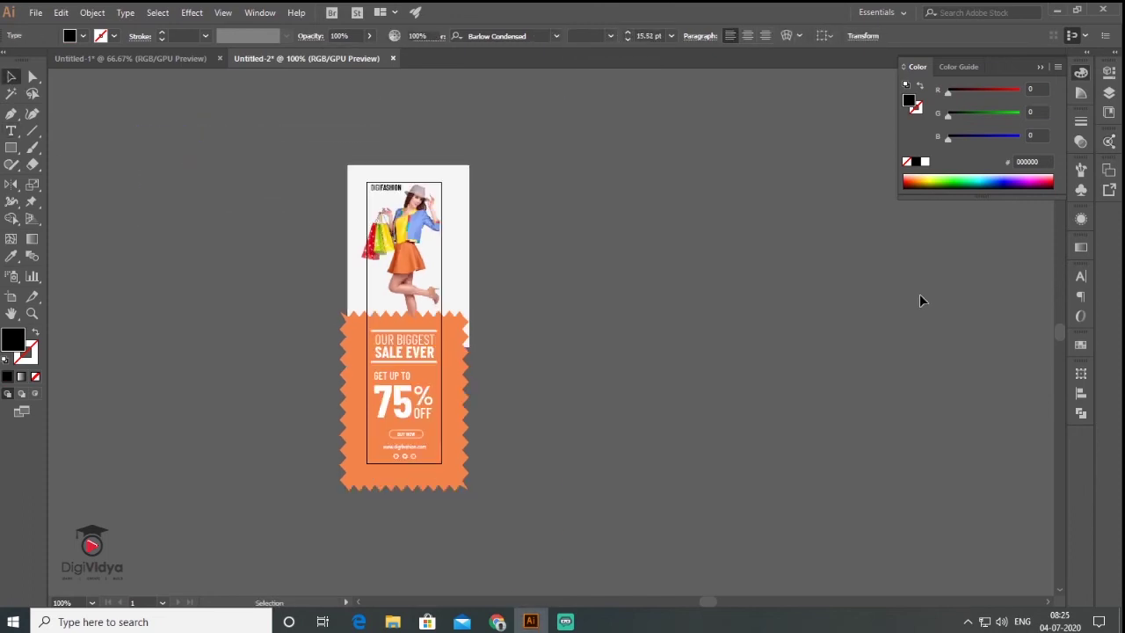
left_click(919, 298)
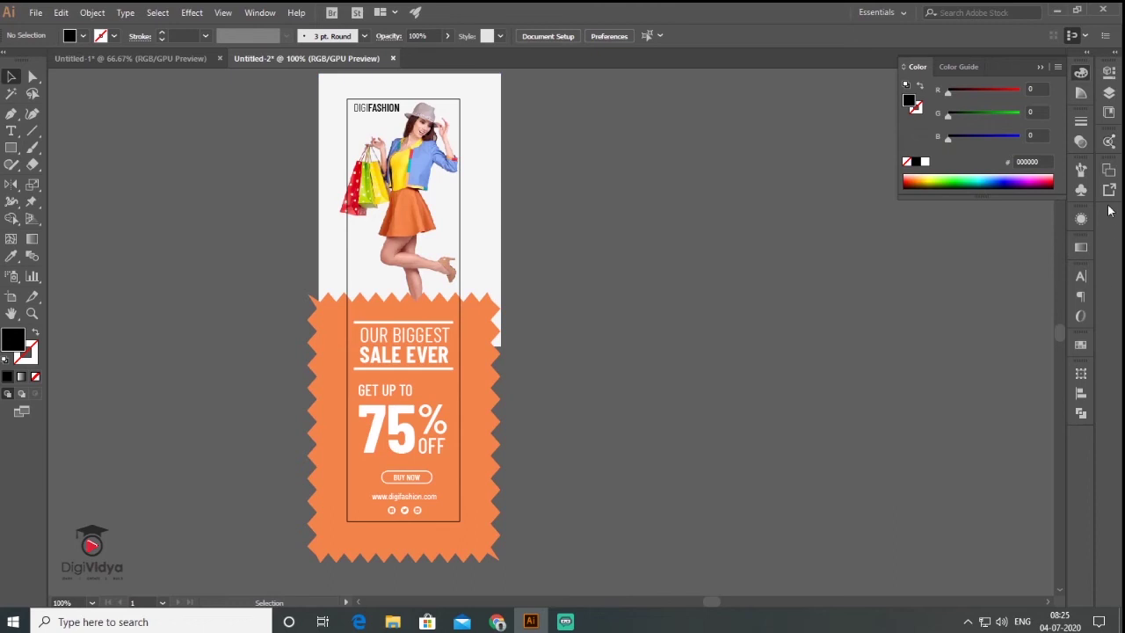
Step: Add Artboard 2 in the Artboards panel and size it 300 × 250 px
left_click(1108, 175)
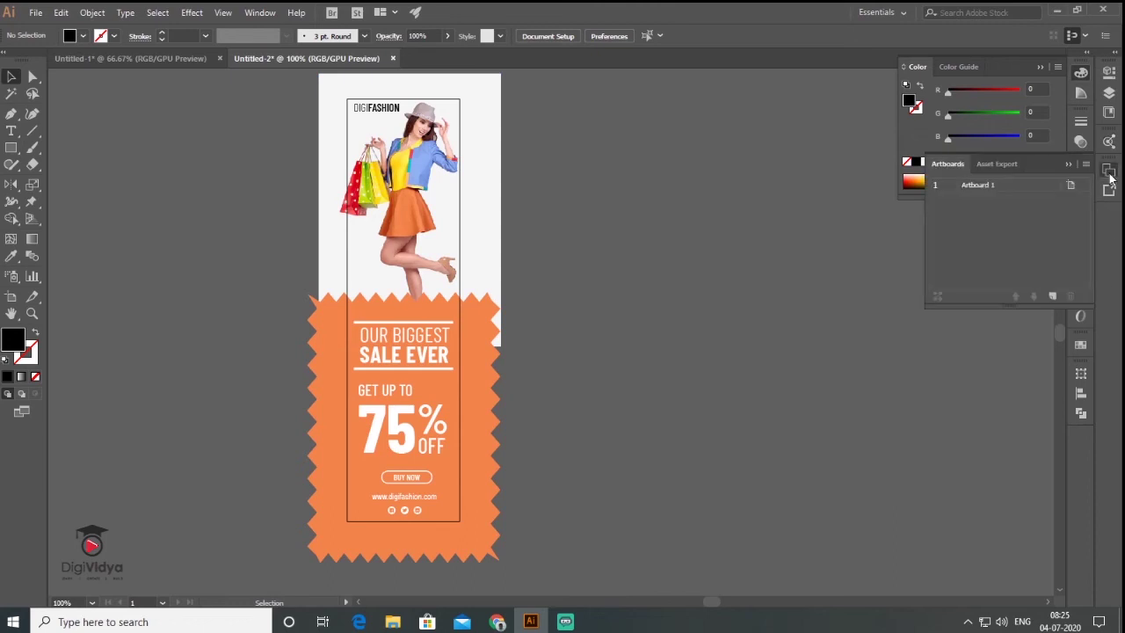
left_click(1055, 298)
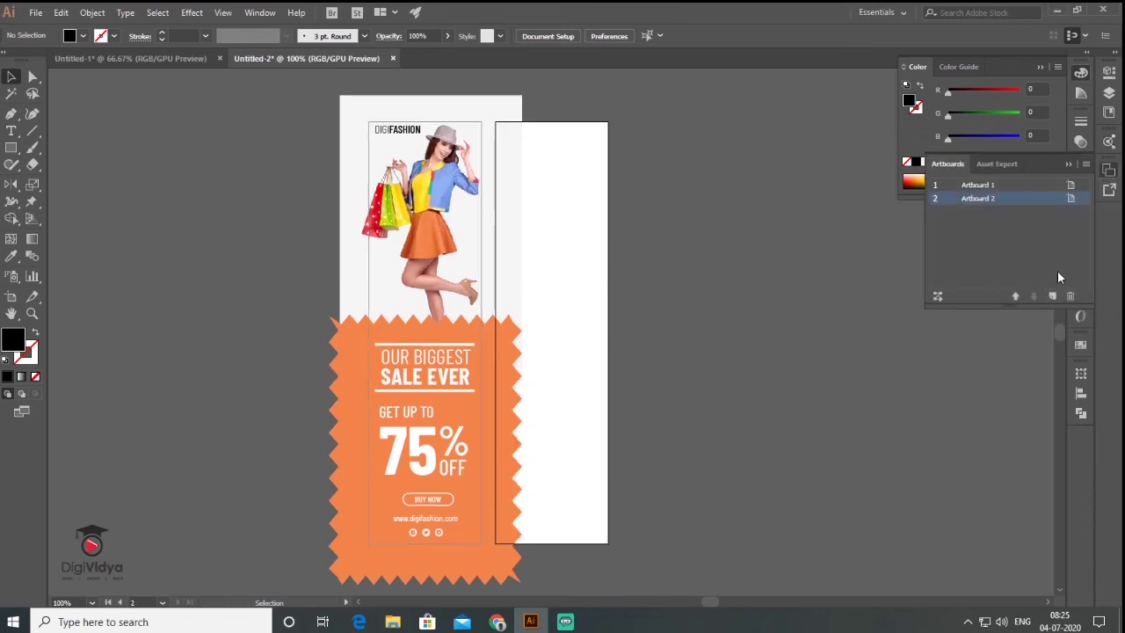
left_click(1040, 208)
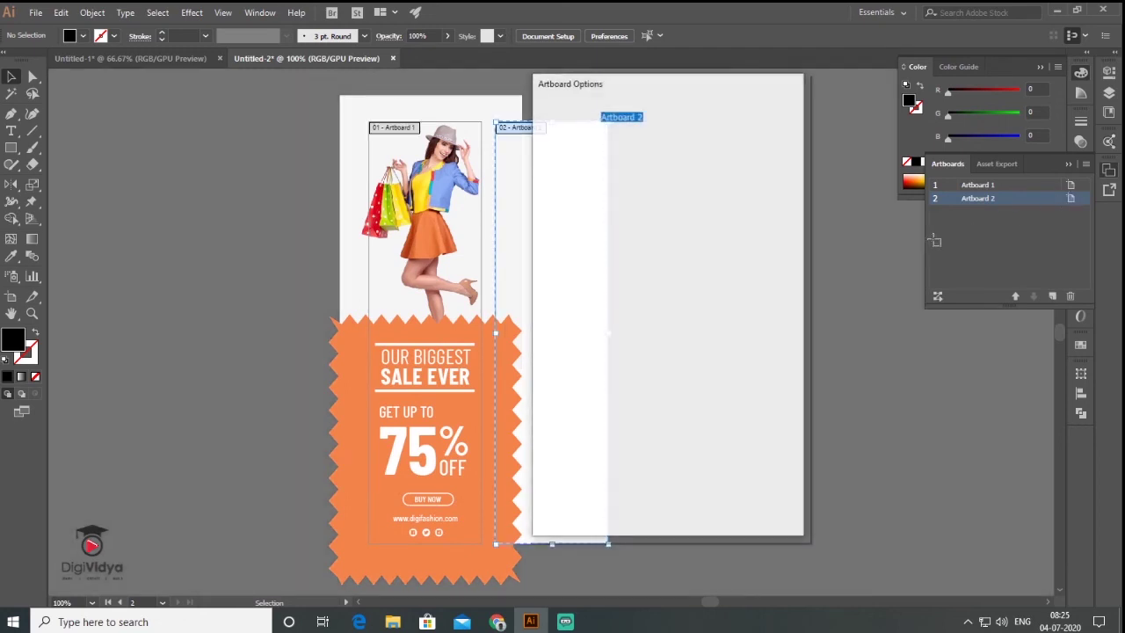
type("300")
left_click(633, 163)
left_click_drag(633, 163, 586, 163)
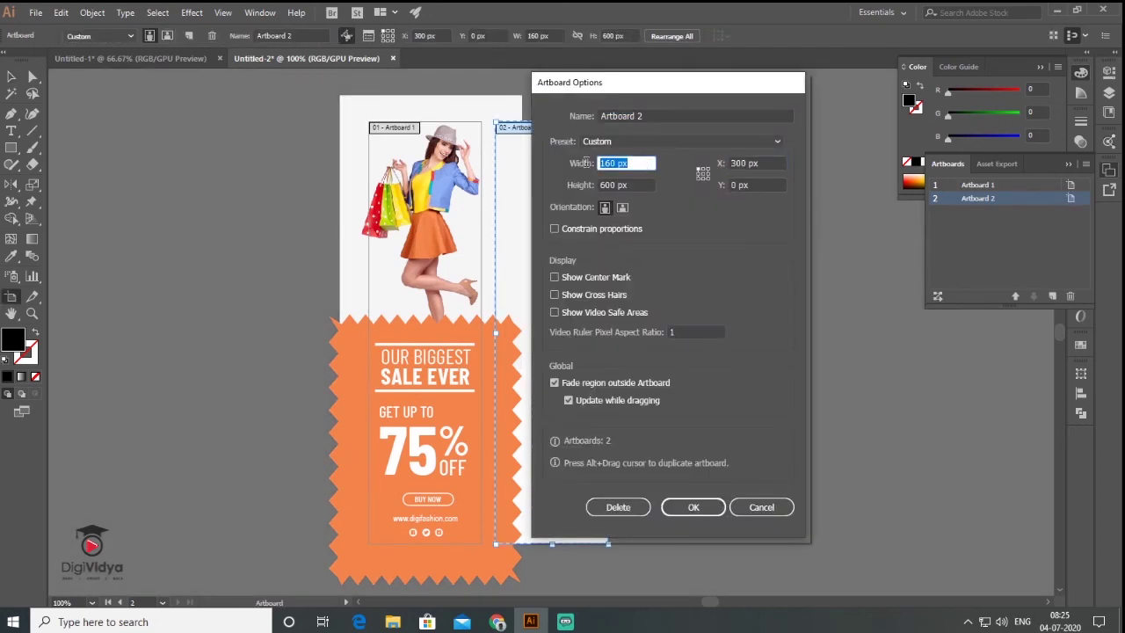
type("300")
key("Tab")
type("250")
key("Return")
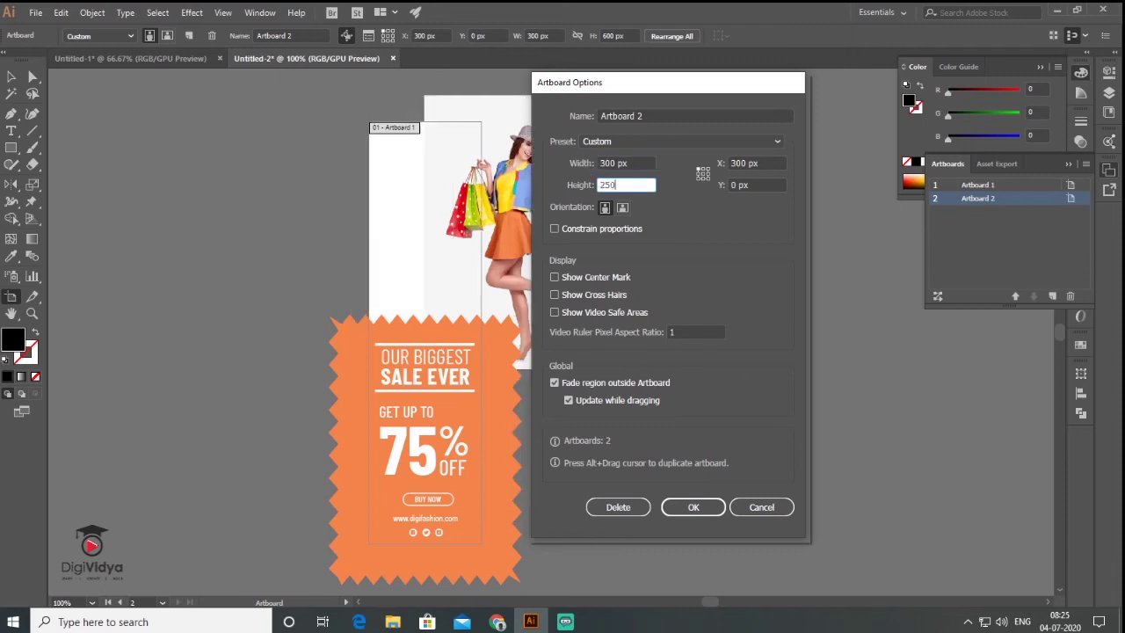
left_click(12, 77)
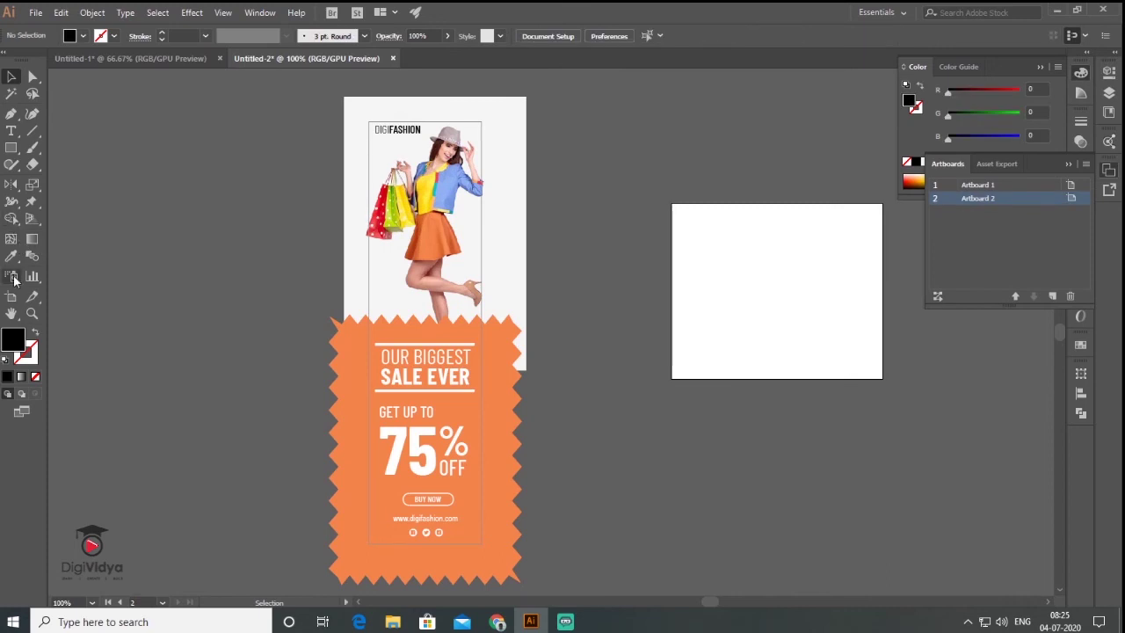
Step: Move Artboard 2 up beside the tall banner with the Artboard tool
left_click(12, 298)
left_click(694, 330)
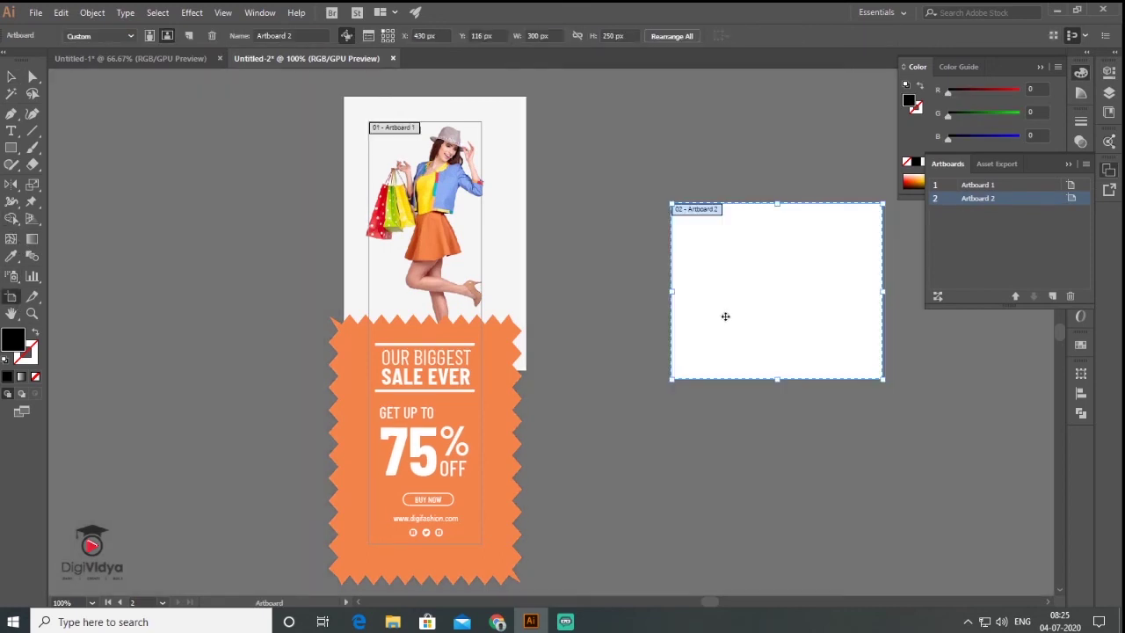
left_click_drag(725, 290, 707, 240)
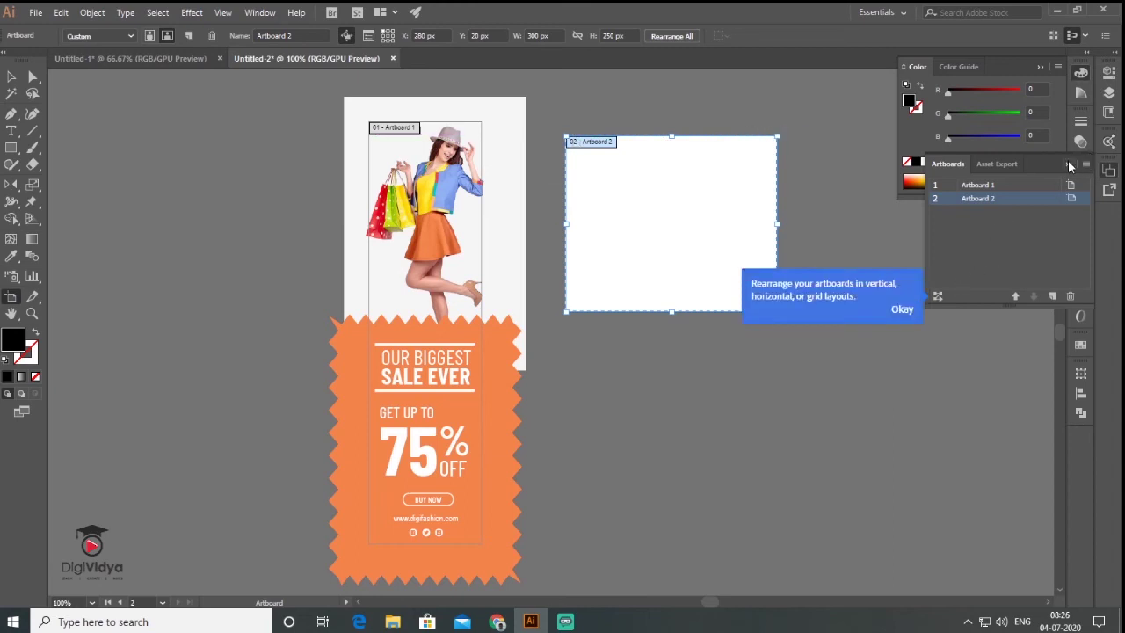
left_click(1069, 165)
left_click(12, 76)
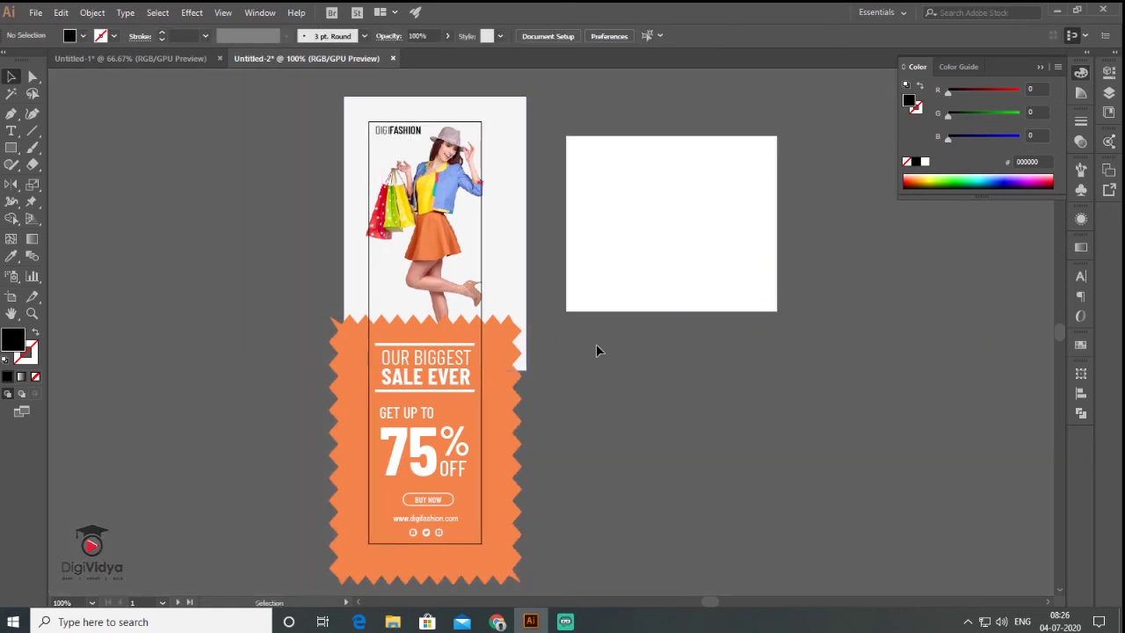
scroll(527, 316, "right", 2)
scroll(457, 285, "right", 3)
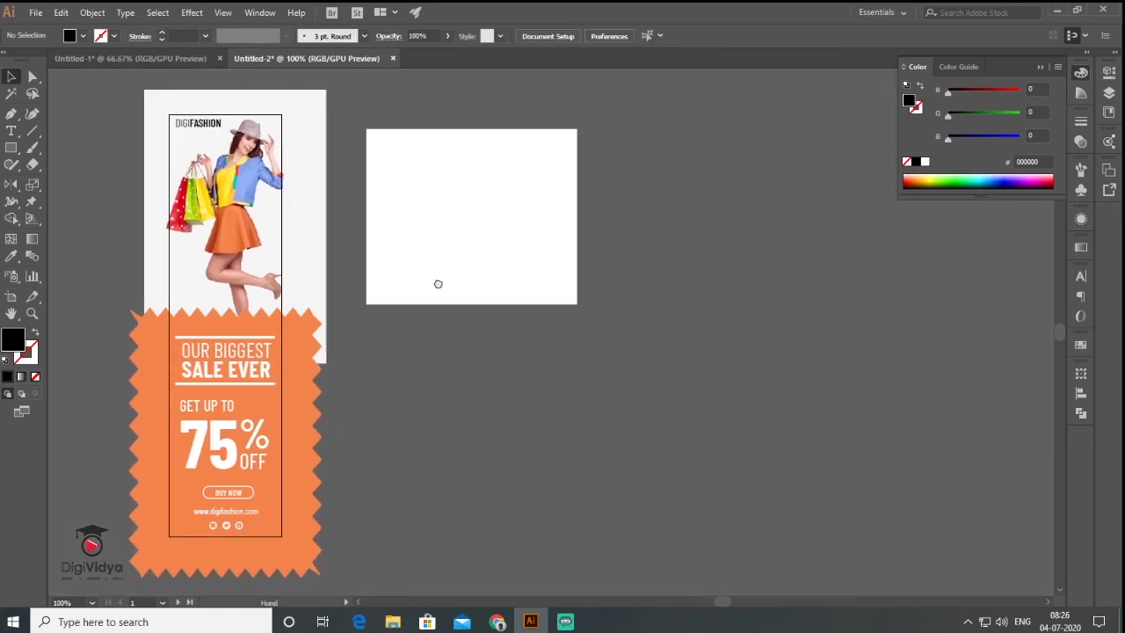
Step: Copy the orange zigzag and the fashion photo onto Artboard 2
left_click(298, 521)
left_click(382, 458)
left_click_drag(299, 483, 613, 260)
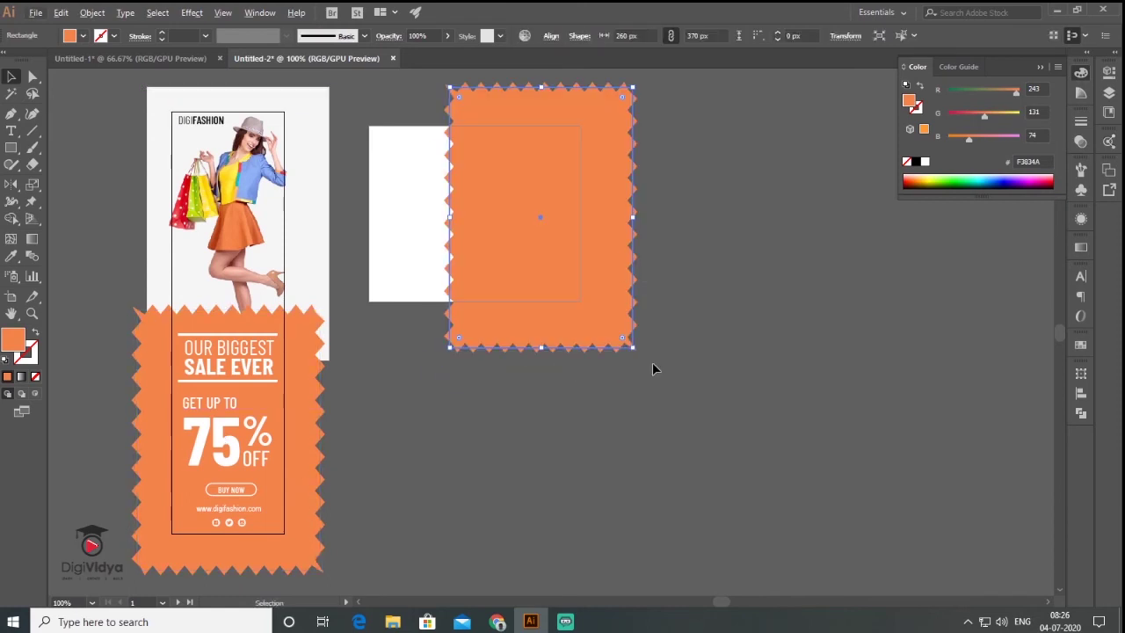
key("ctrl+shift+a")
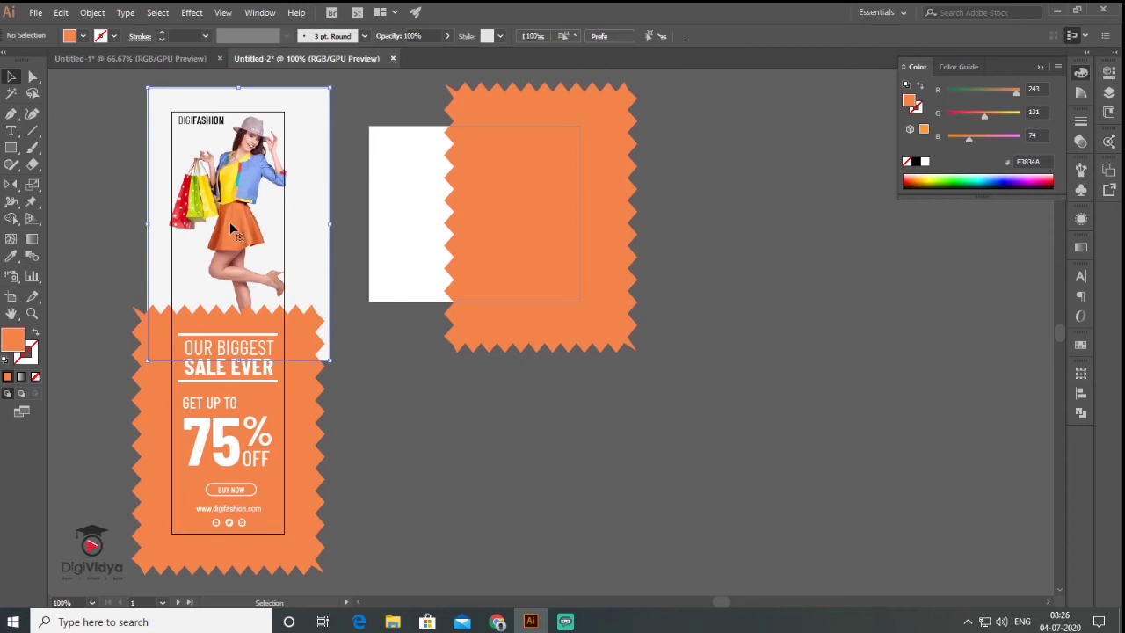
left_click_drag(226, 214, 413, 225)
key("ctrl+shift+a")
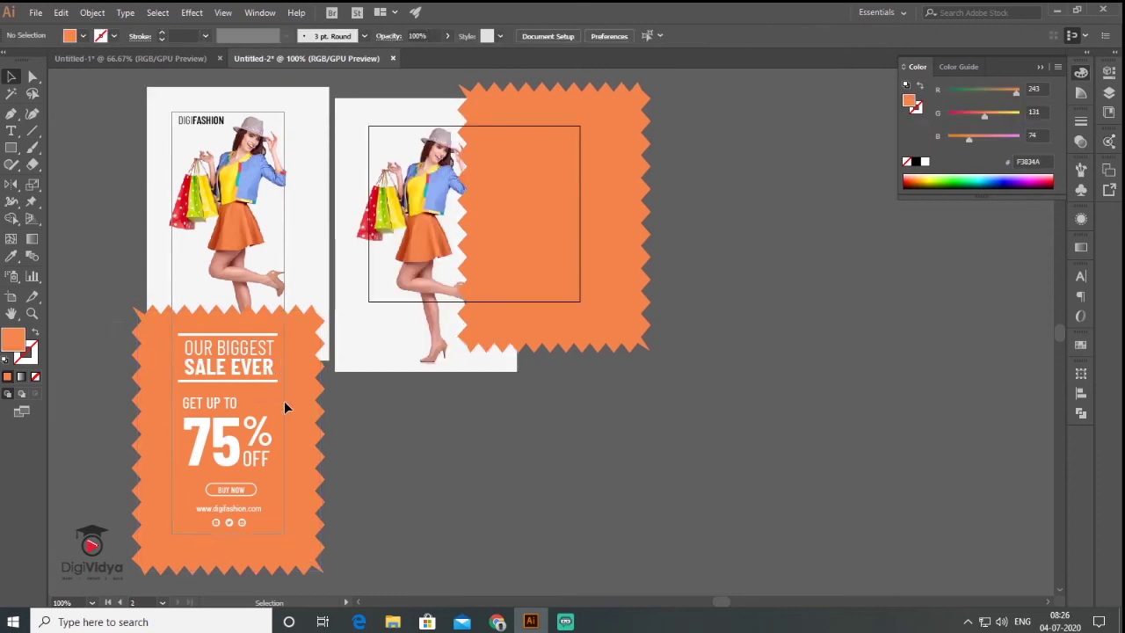
Step: Copy the sale text group onto Artboard 2
left_click(296, 448)
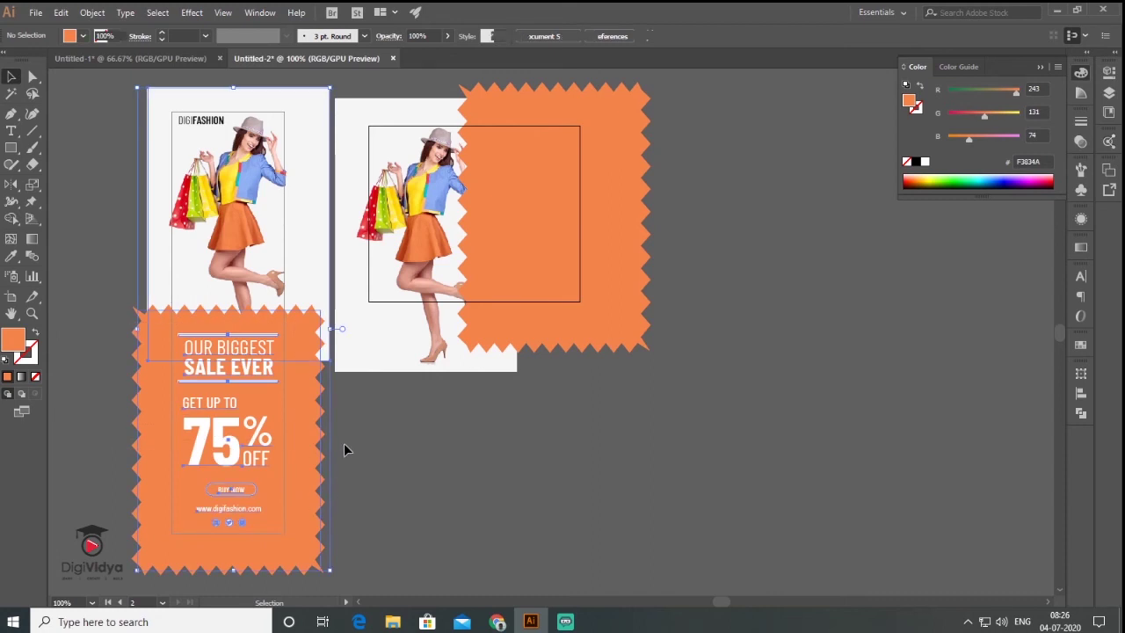
left_click(322, 520, "shift")
left_click(231, 443)
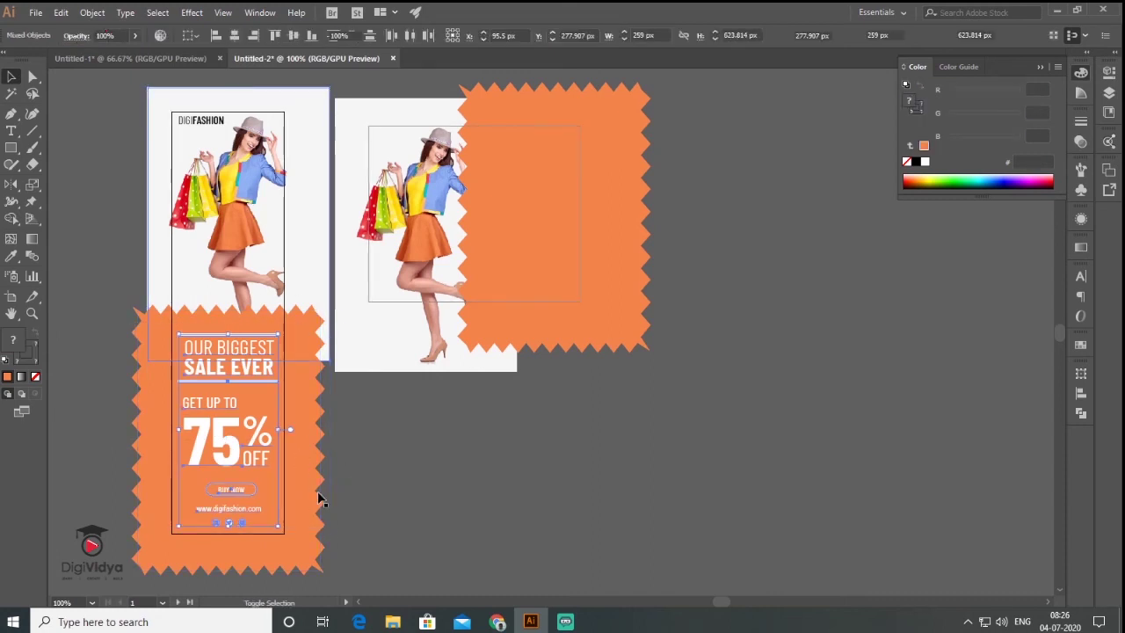
mouse_move(231, 444)
left_mouse_down()
mouse_move(708, 374)
mouse_move(523, 246)
left_mouse_up()
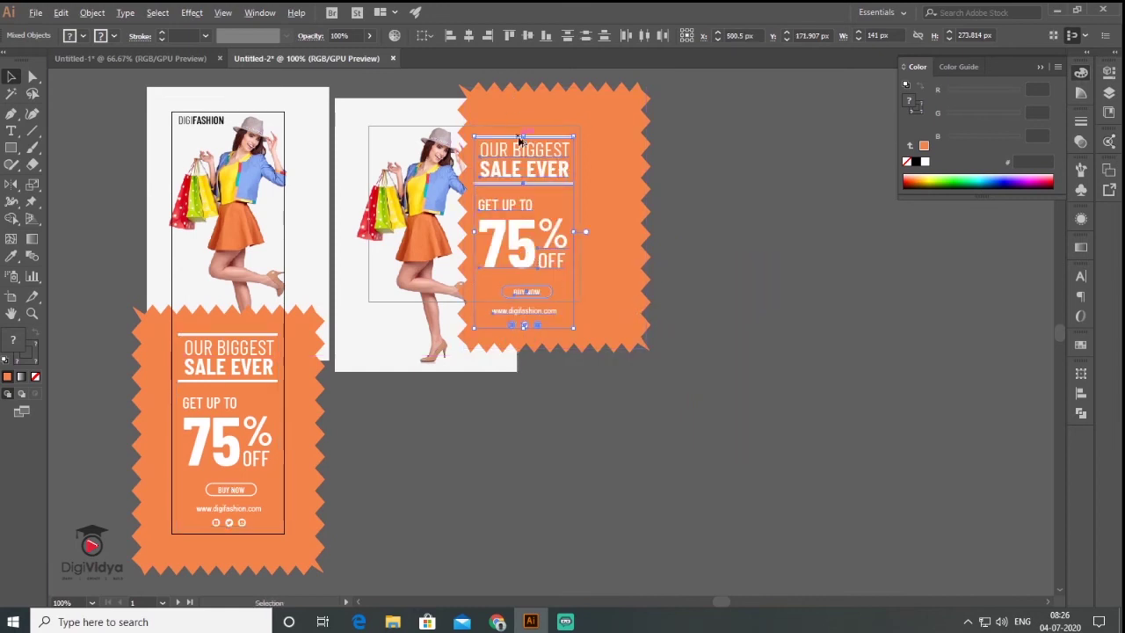
Step: Lock the copied orange zigzag and white photo background with Object > Lock > Selection
scroll(520, 138, "up", 1)
left_click_drag(411, 206, 402, 281)
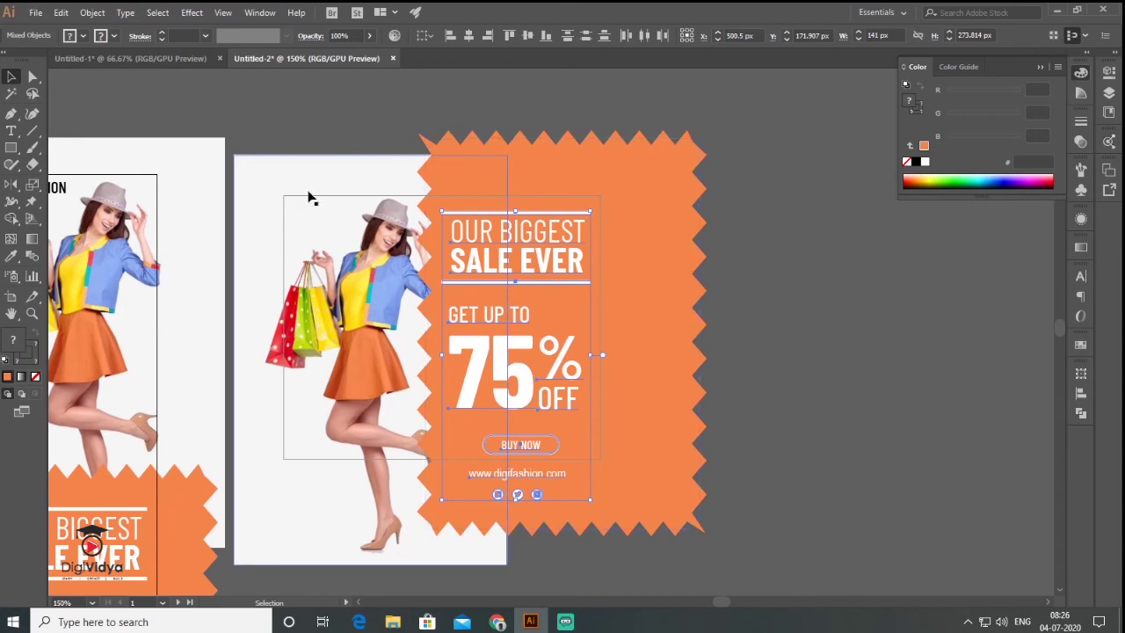
left_click(658, 209)
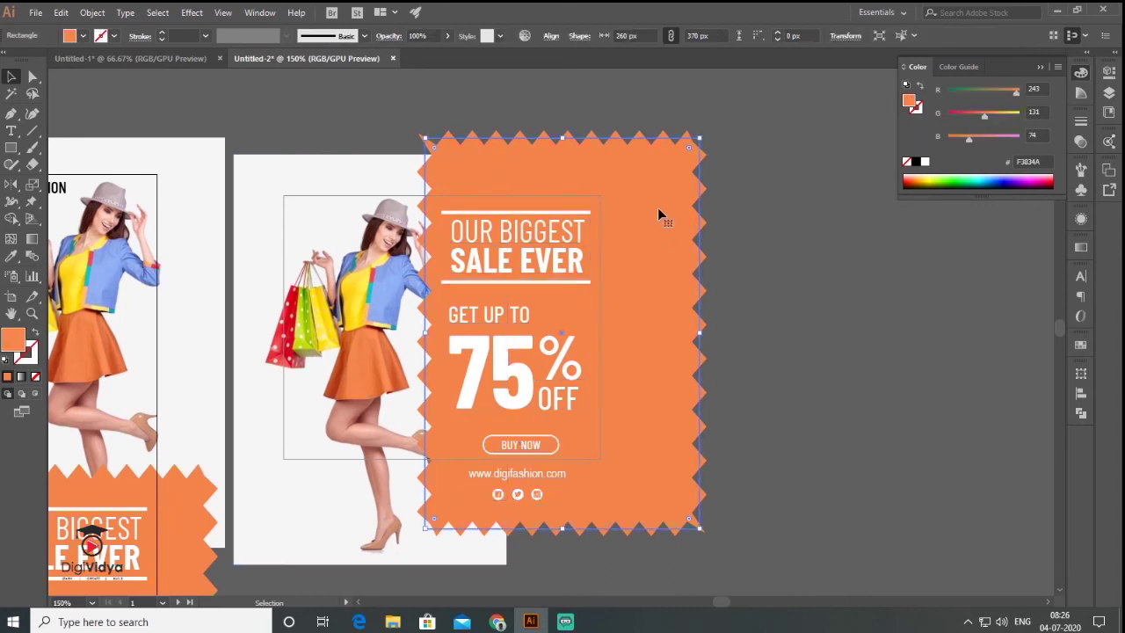
left_click(296, 170, "shift")
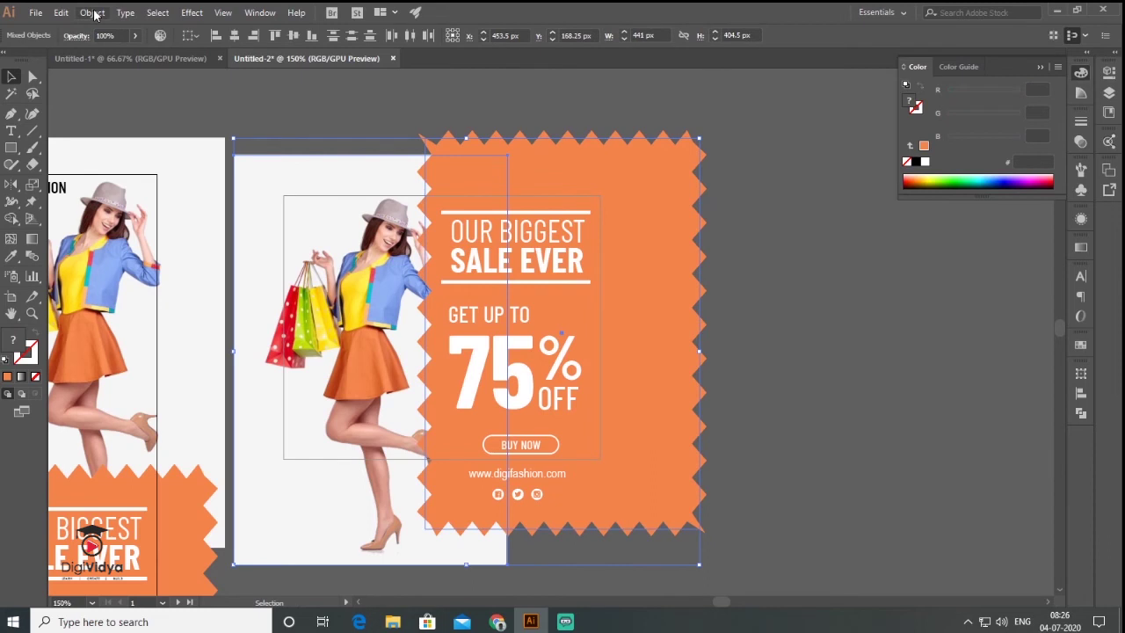
left_click(92, 13)
left_click(316, 99)
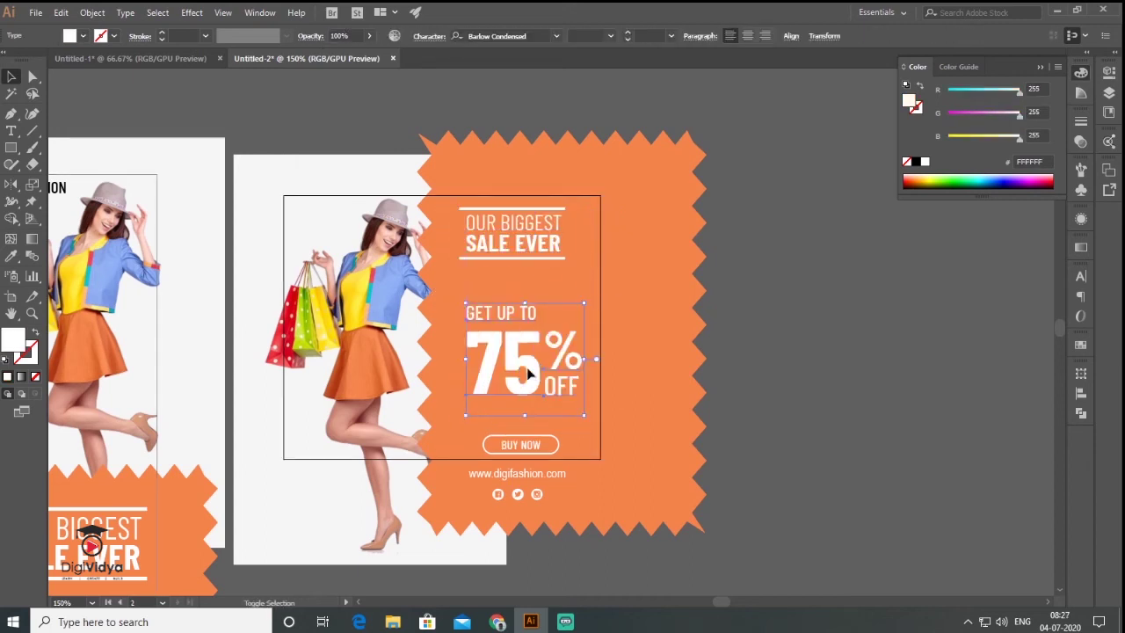
Step: Move the 75% group and BUY NOW block up and resize the headline to fit
left_click_drag(528, 375, 518, 339)
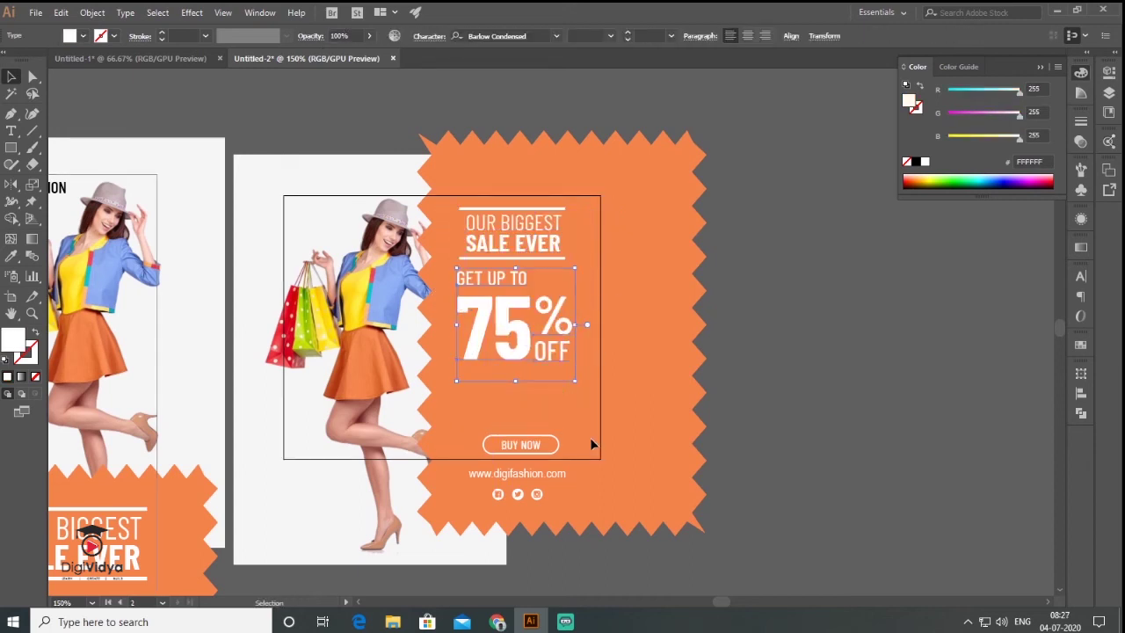
left_click_drag(515, 445, 516, 390)
left_click_drag(523, 346, 528, 349)
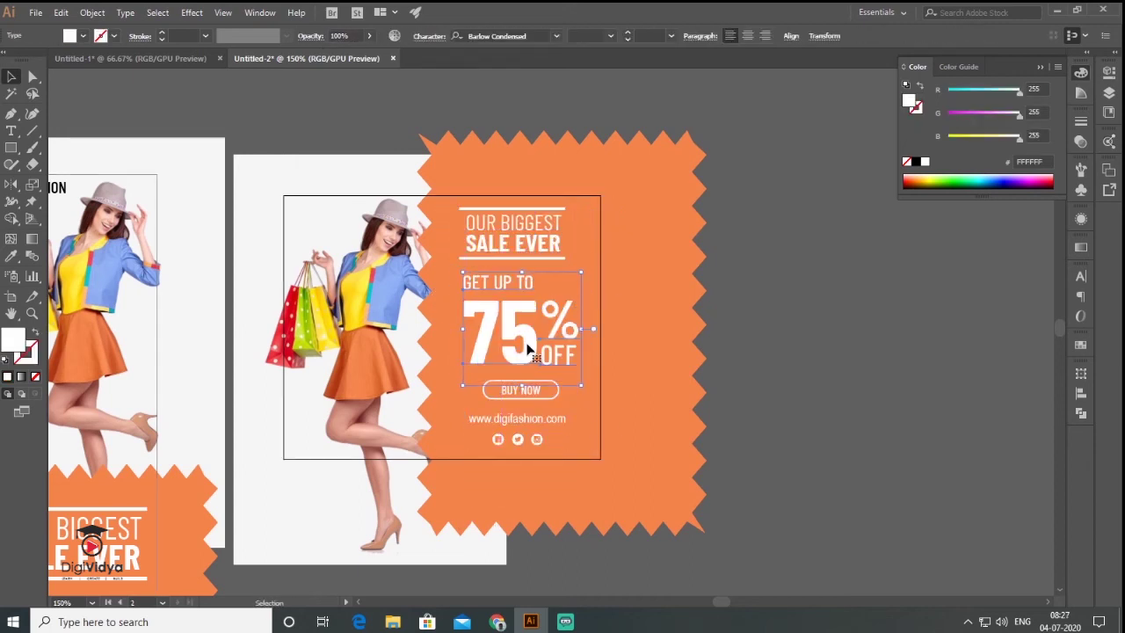
left_click(670, 287)
left_click_drag(451, 182, 582, 481)
left_click(512, 235)
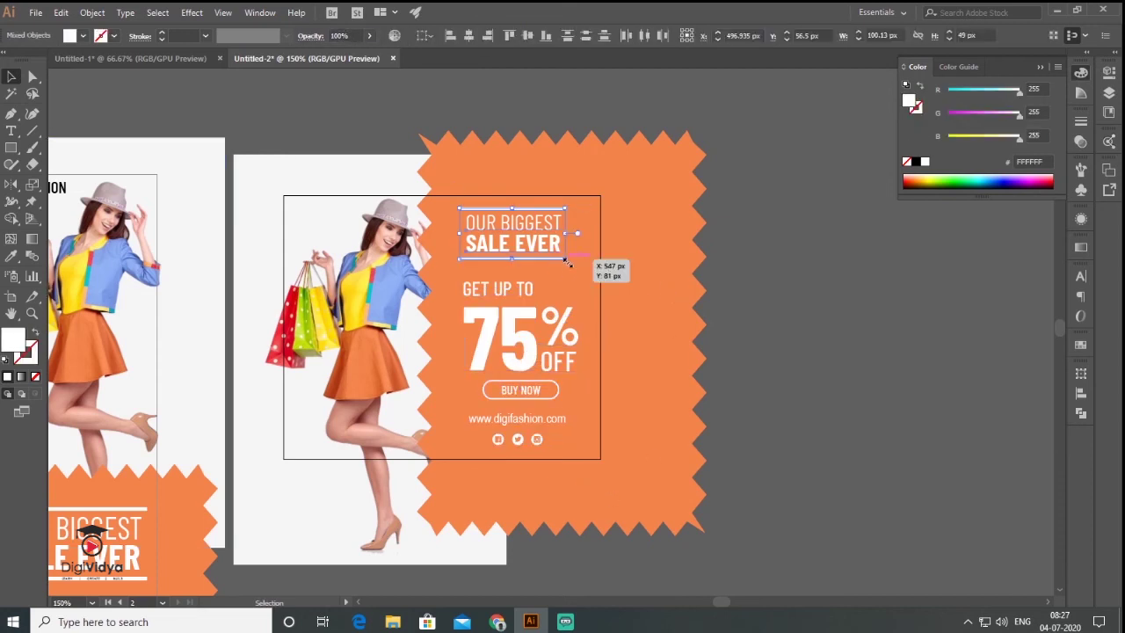
left_click_drag(564, 258, 577, 264)
left_click_drag(457, 182, 547, 265)
left_click_drag(616, 183, 425, 458)
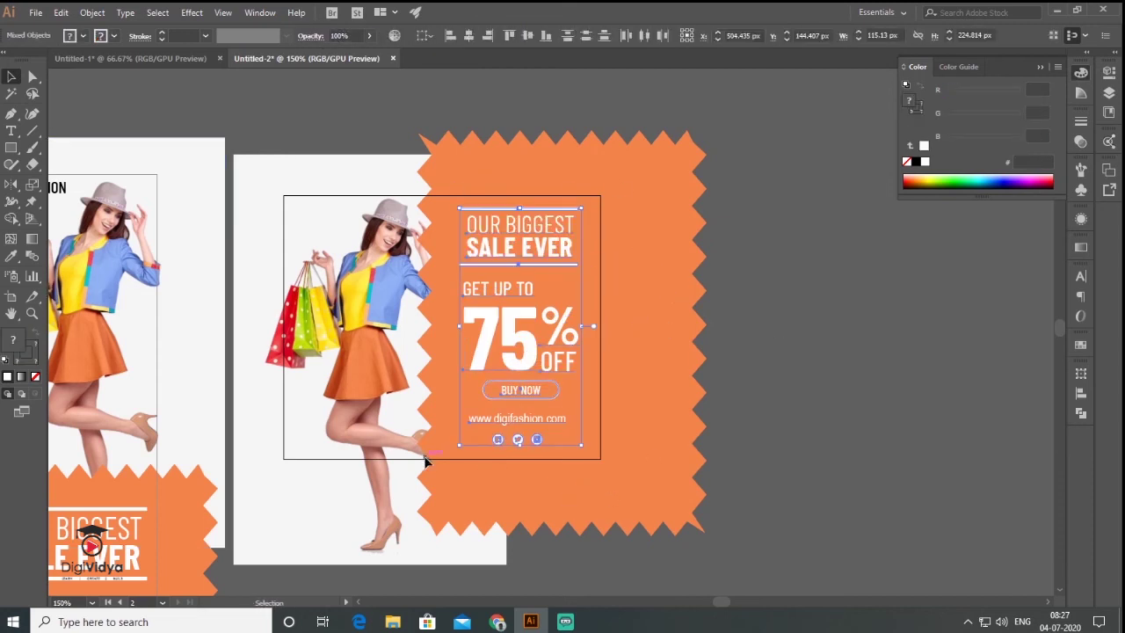
left_click(425, 460)
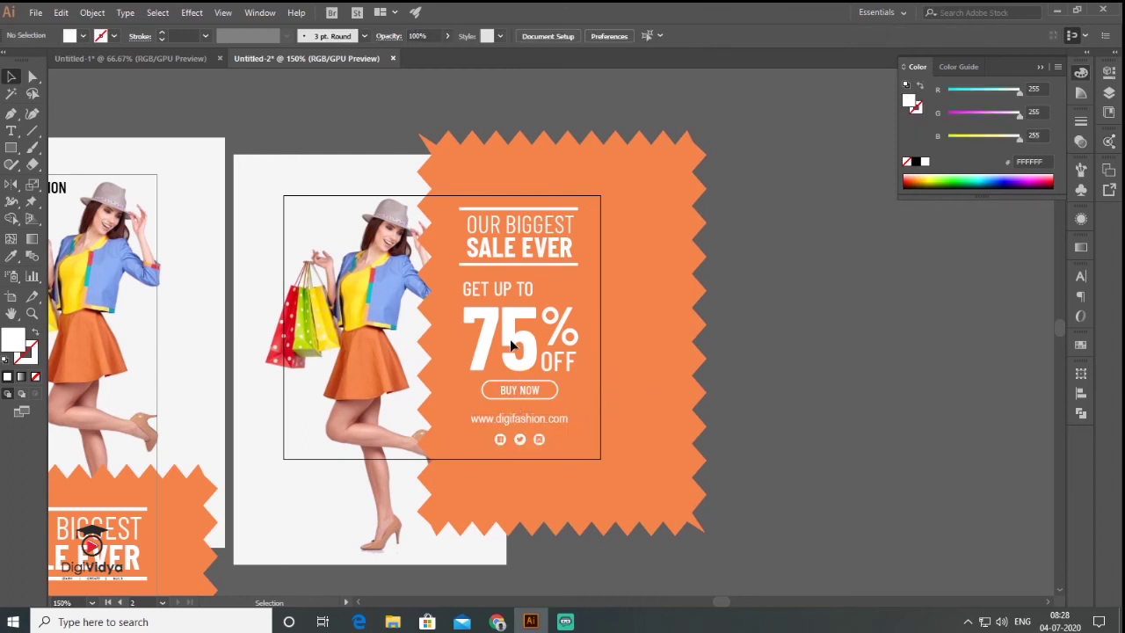
scroll(488, 323, "down", 1)
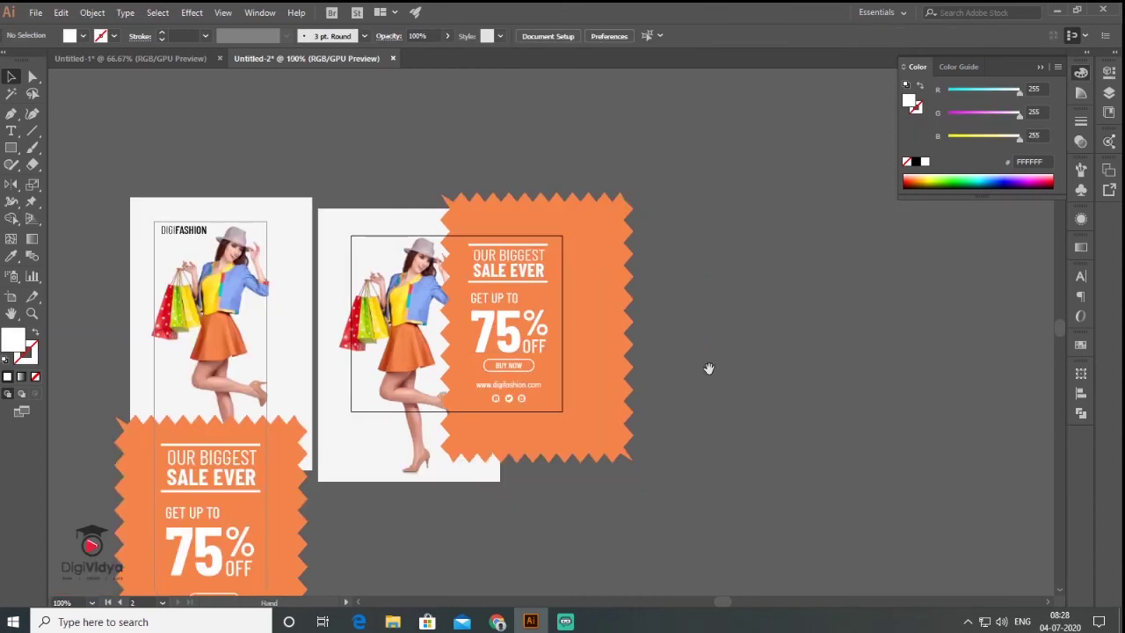
left_click_drag(708, 371, 694, 255)
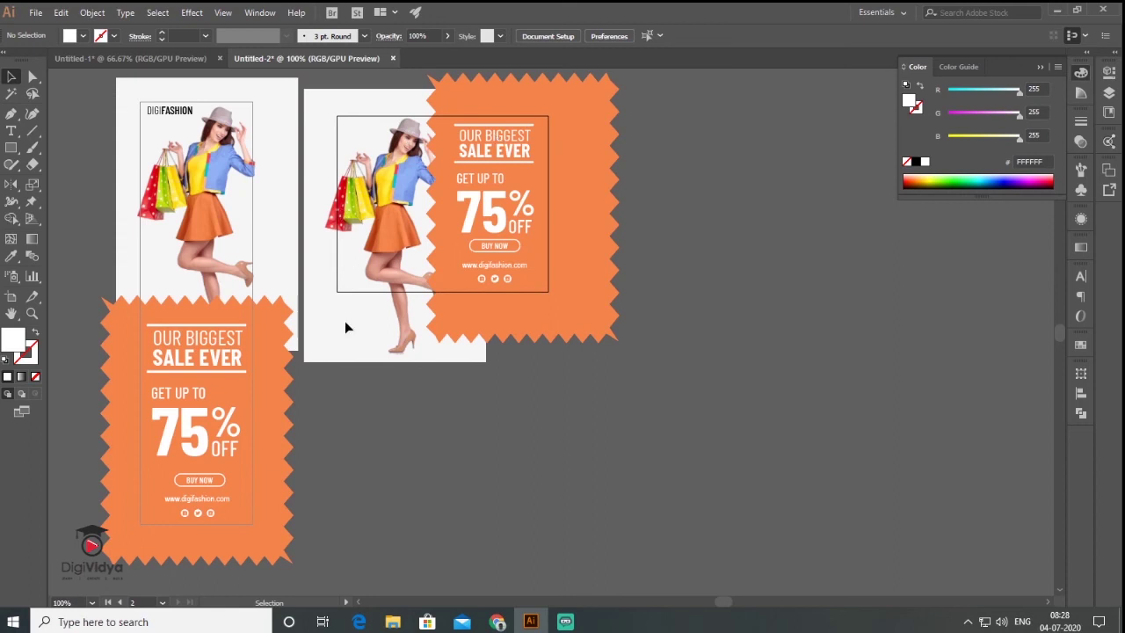
Step: Add Artboard 3 and set its width to 250 px, making it 250 × 250
left_click(1109, 174)
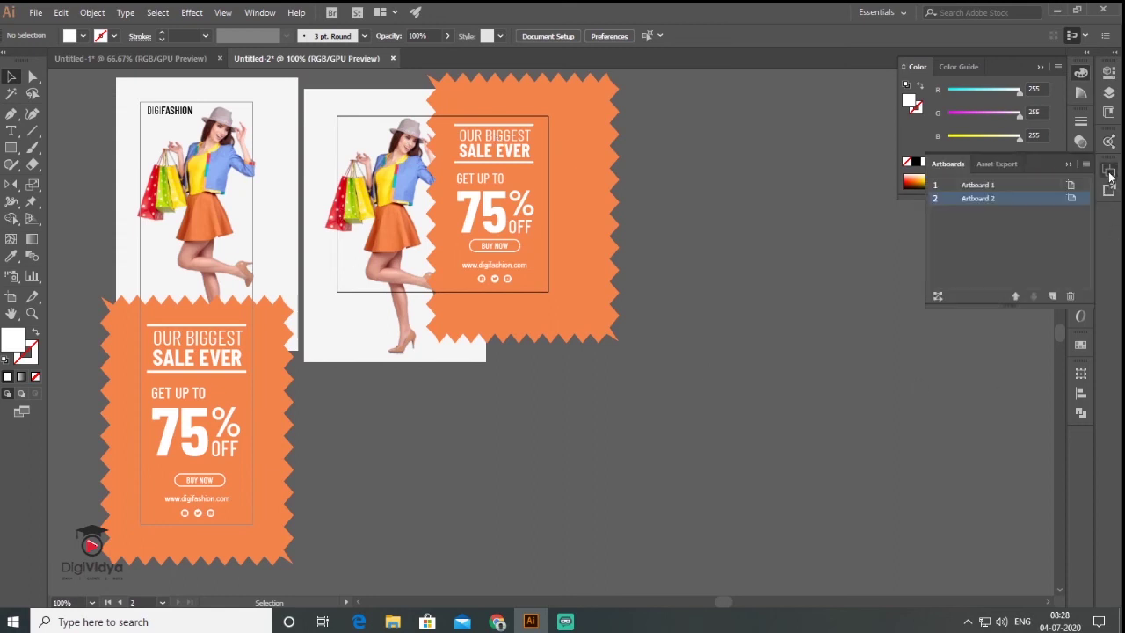
left_click(1054, 296)
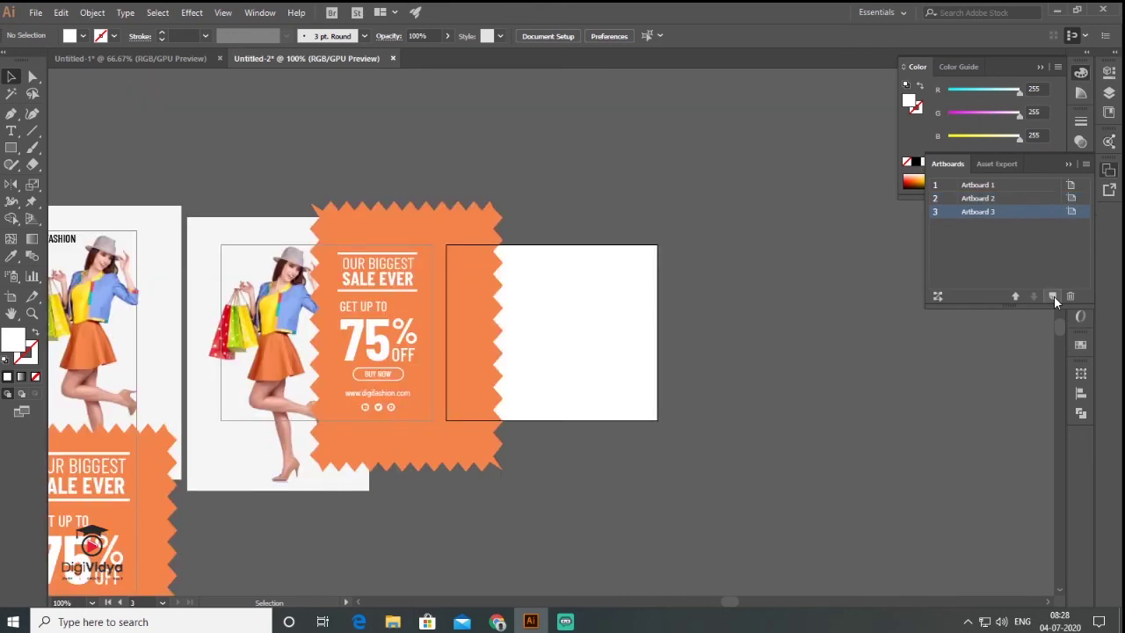
double_click(1072, 212)
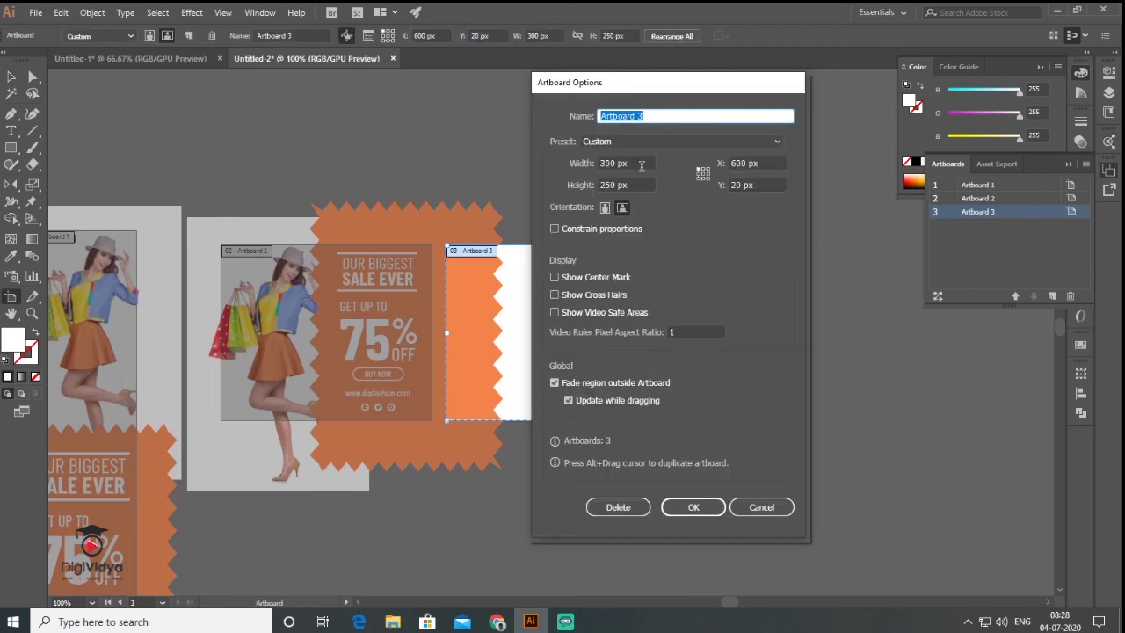
double_click(641, 165)
type("250")
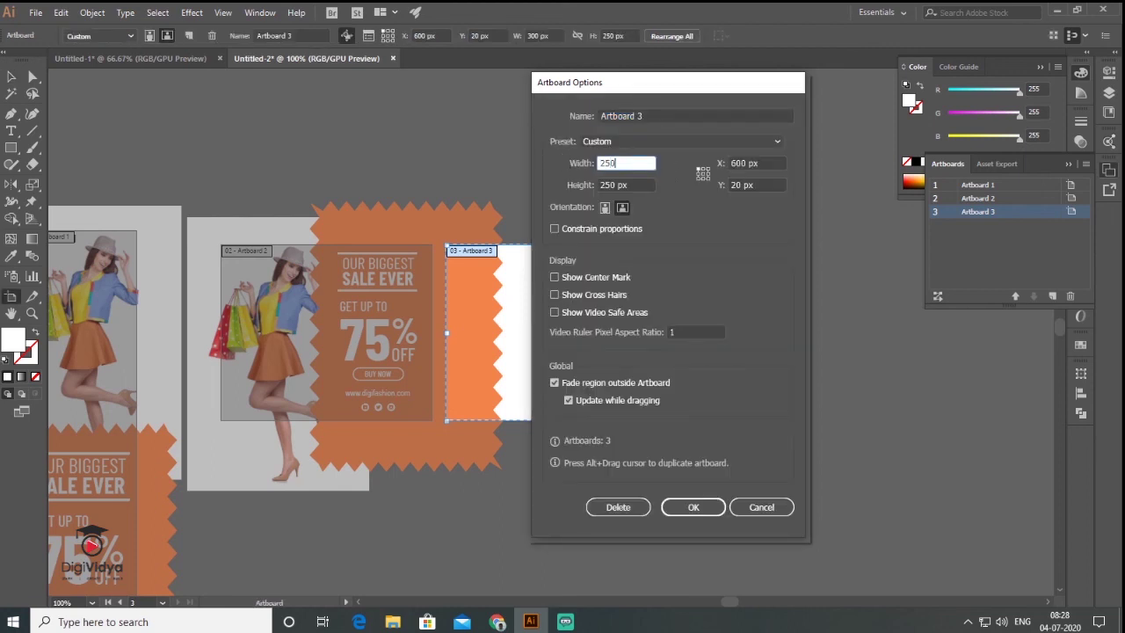
left_click(680, 506)
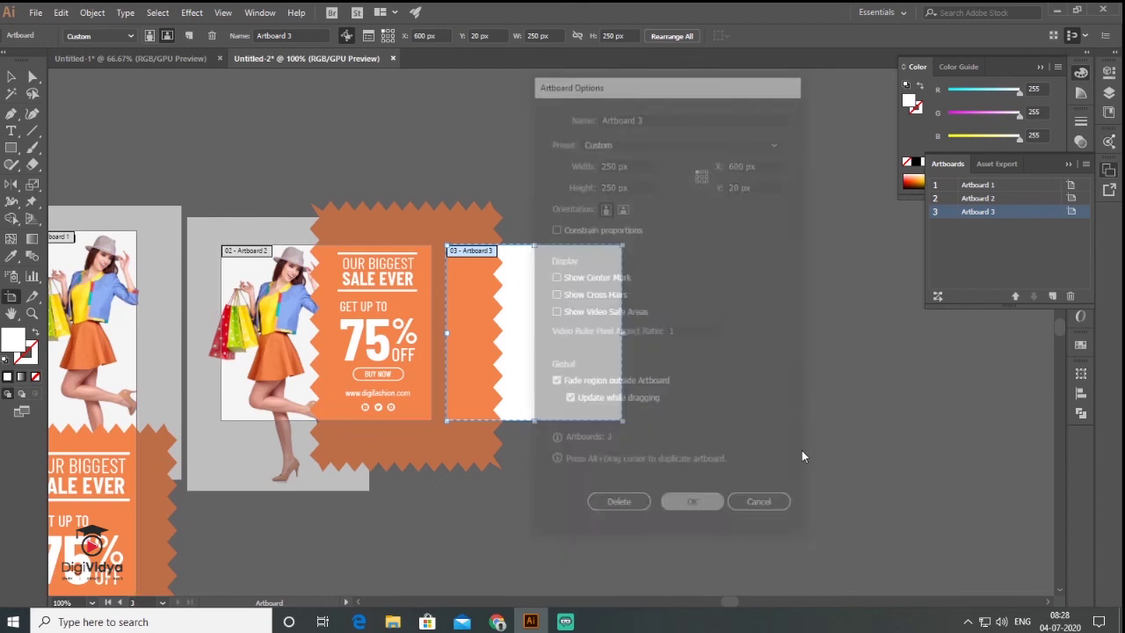
left_click(10, 79)
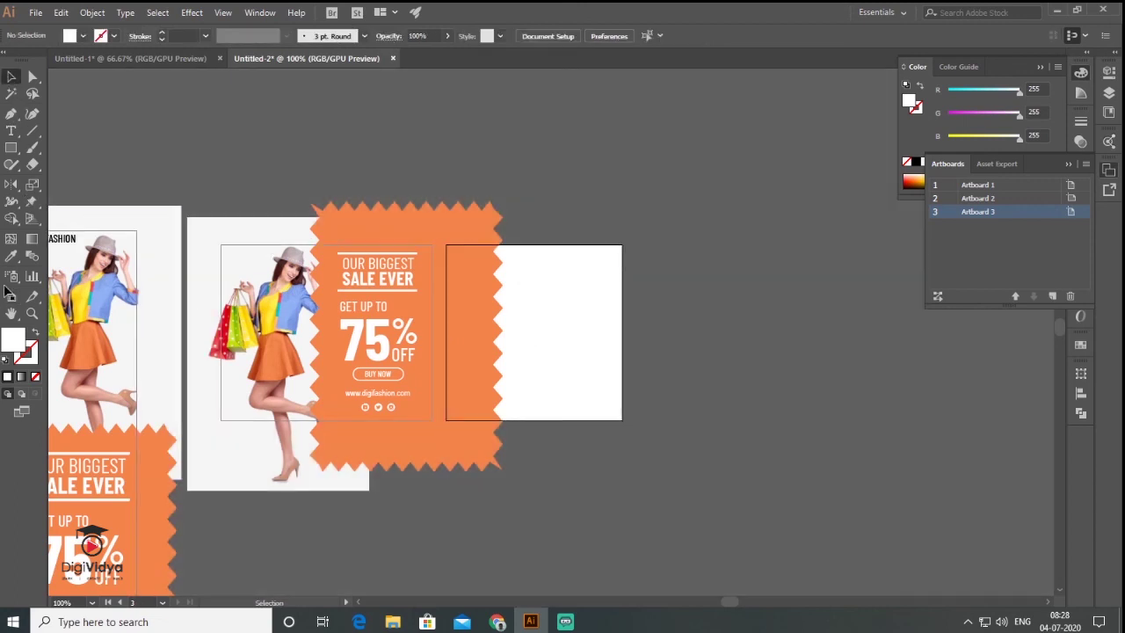
Step: Drag Artboard 3 below Artboard 2 with the Artboard tool
left_click(11, 296)
left_click_drag(545, 328, 623, 510)
left_click_drag(407, 454, 410, 452)
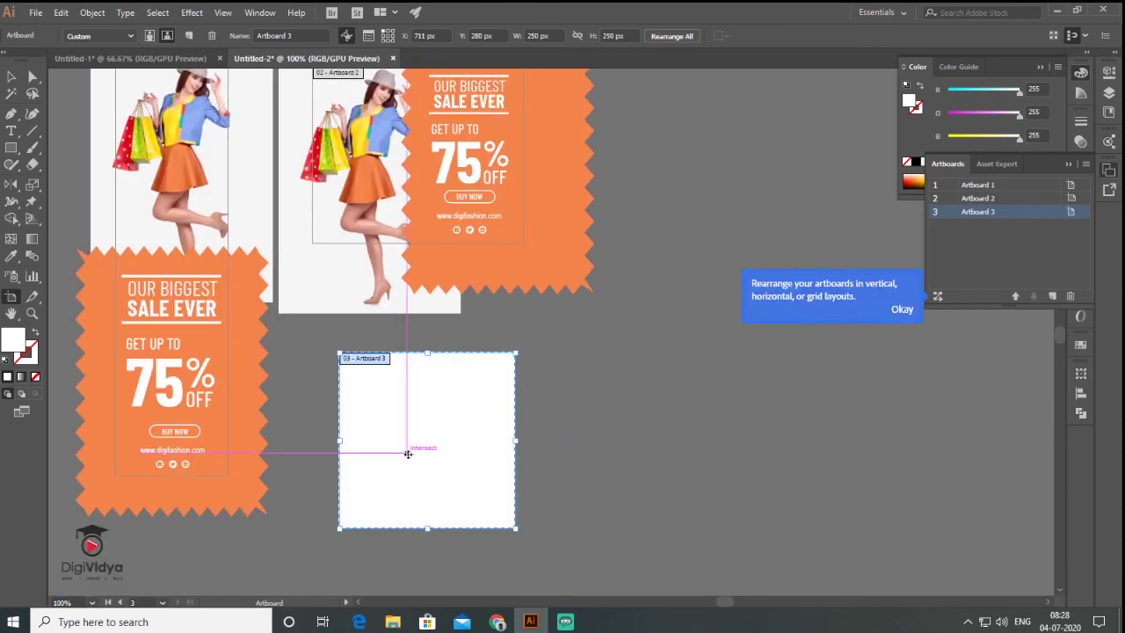
left_click(11, 78)
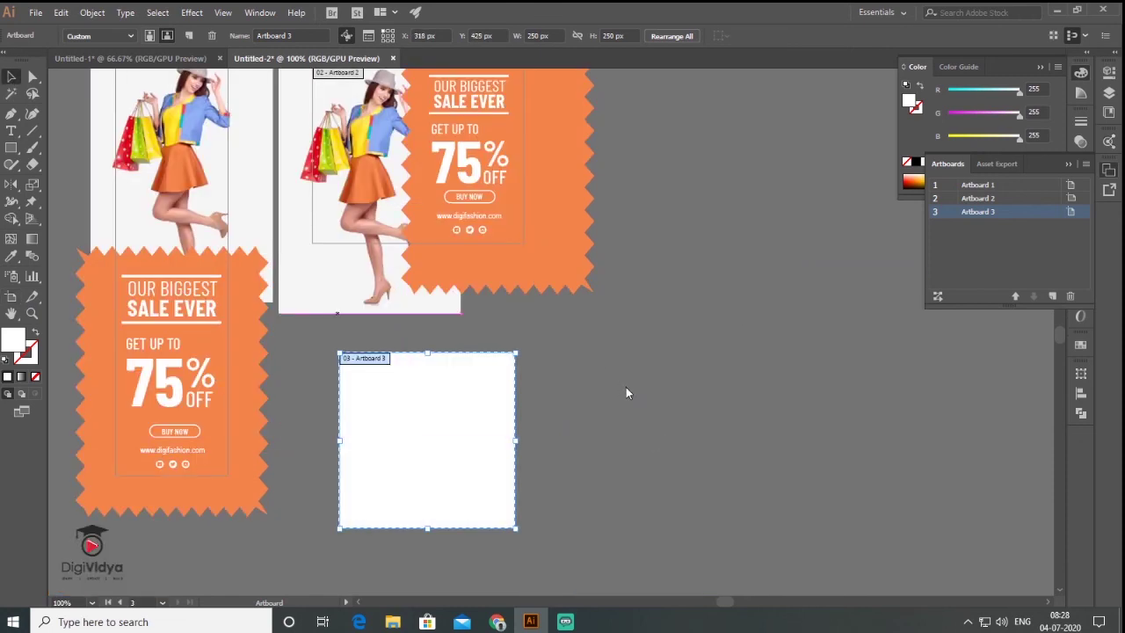
scroll(676, 281, "down", 3)
scroll(688, 267, "left", 2)
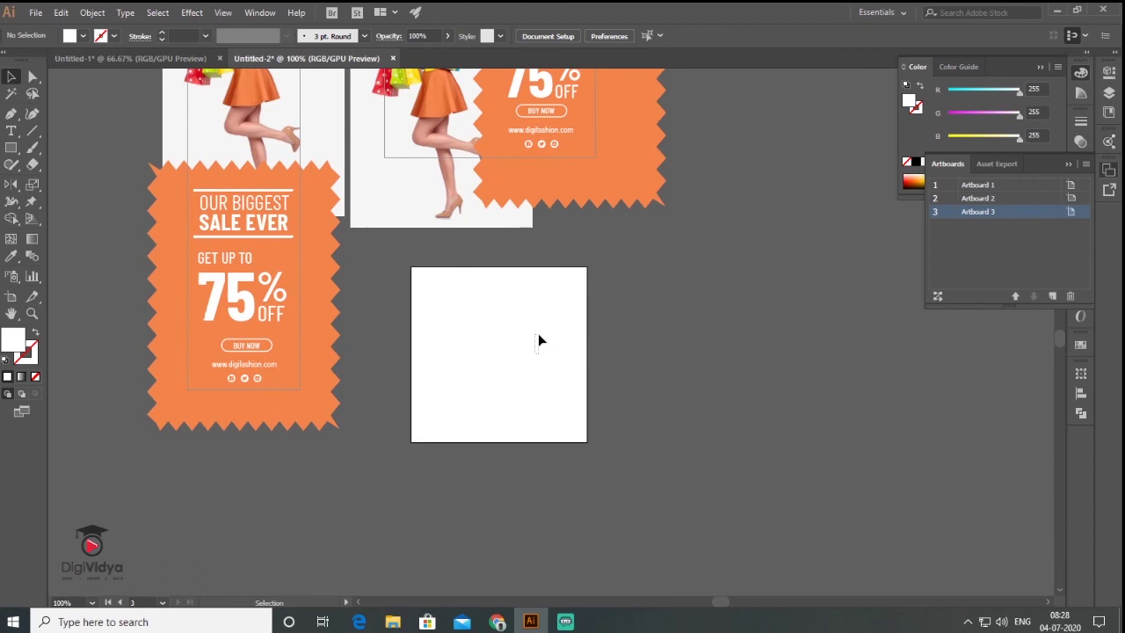
left_click_drag(527, 327, 529, 399)
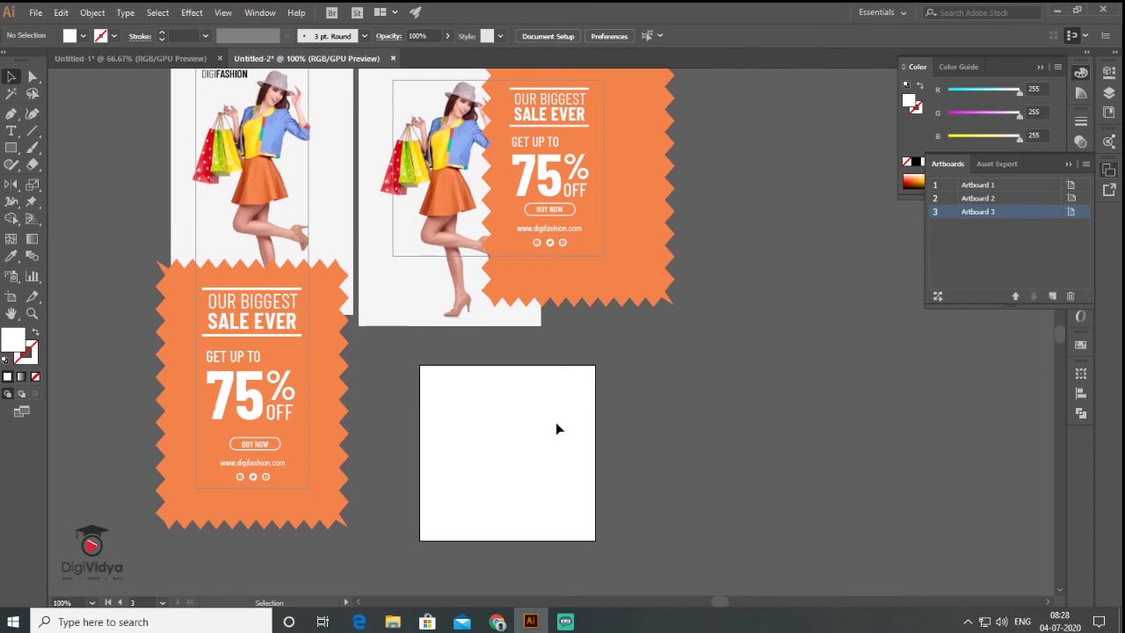
Step: Unlock all, then duplicate the orange zigzag, shorten it from the top and set it on Artboard 3
left_click(92, 13)
left_click(117, 111)
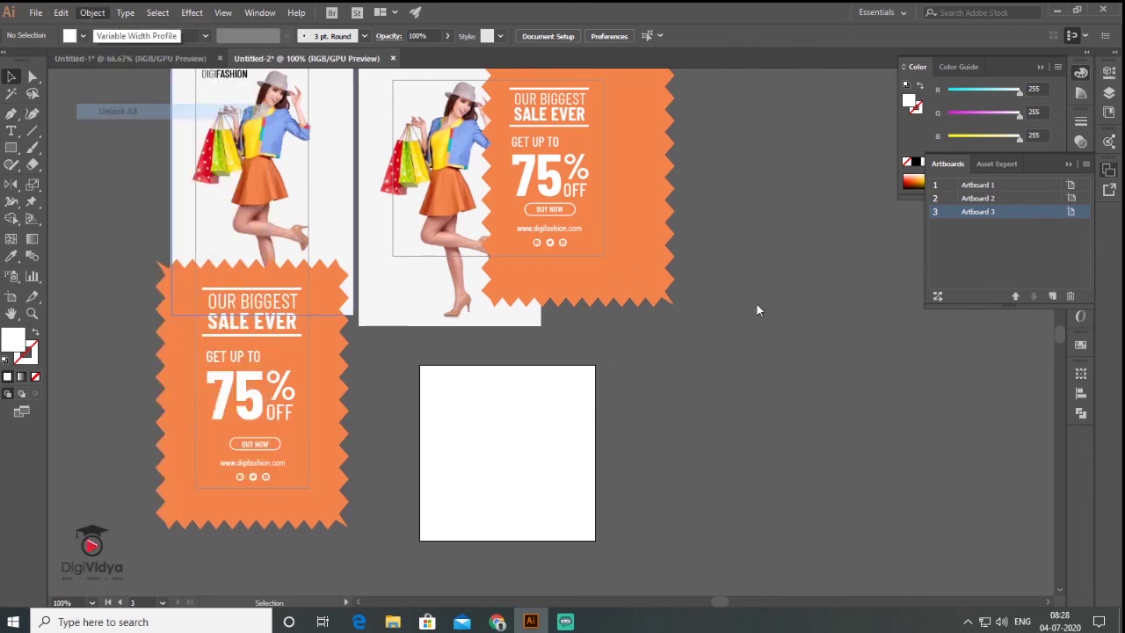
mouse_move(653, 257)
left_mouse_down()
mouse_move(779, 439)
mouse_move(770, 394)
left_mouse_up()
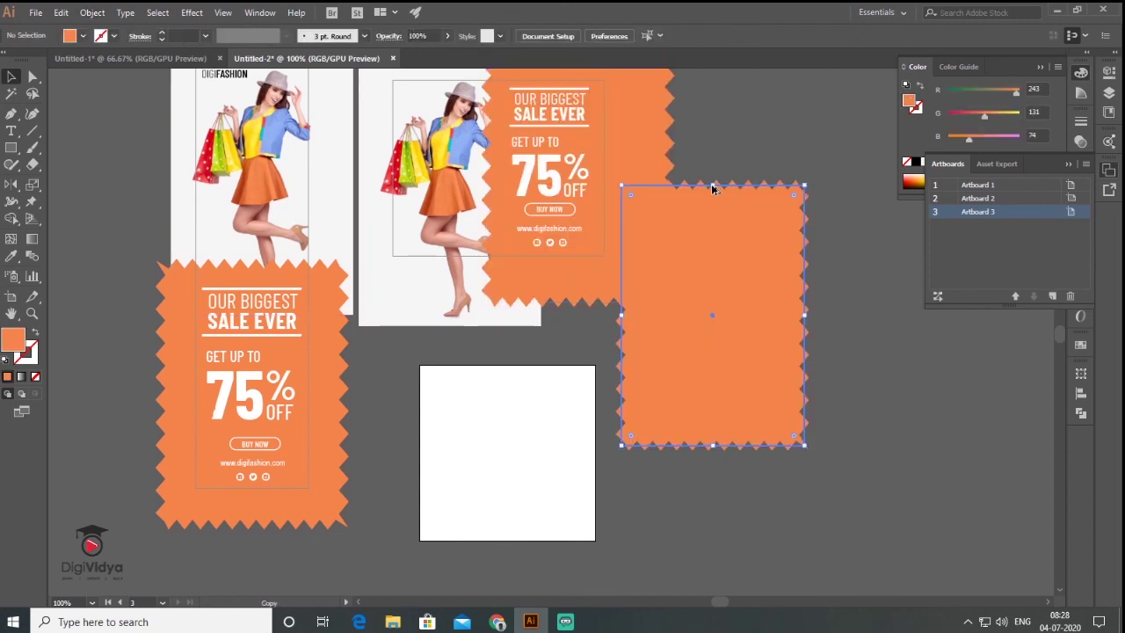
left_click_drag(718, 188, 716, 252)
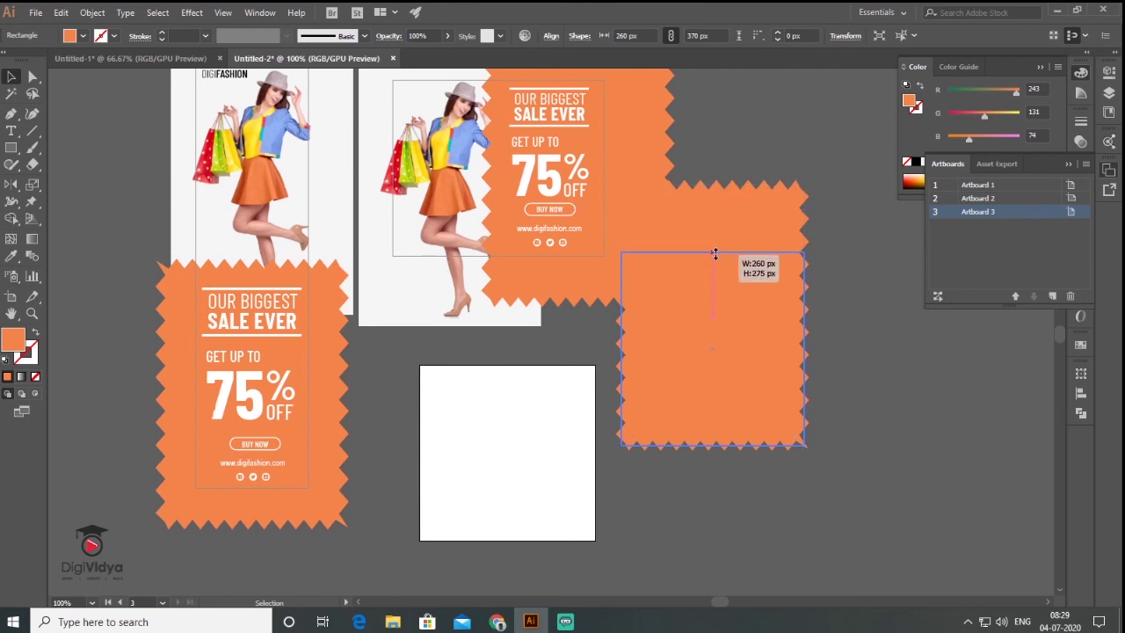
left_click_drag(737, 355, 527, 426)
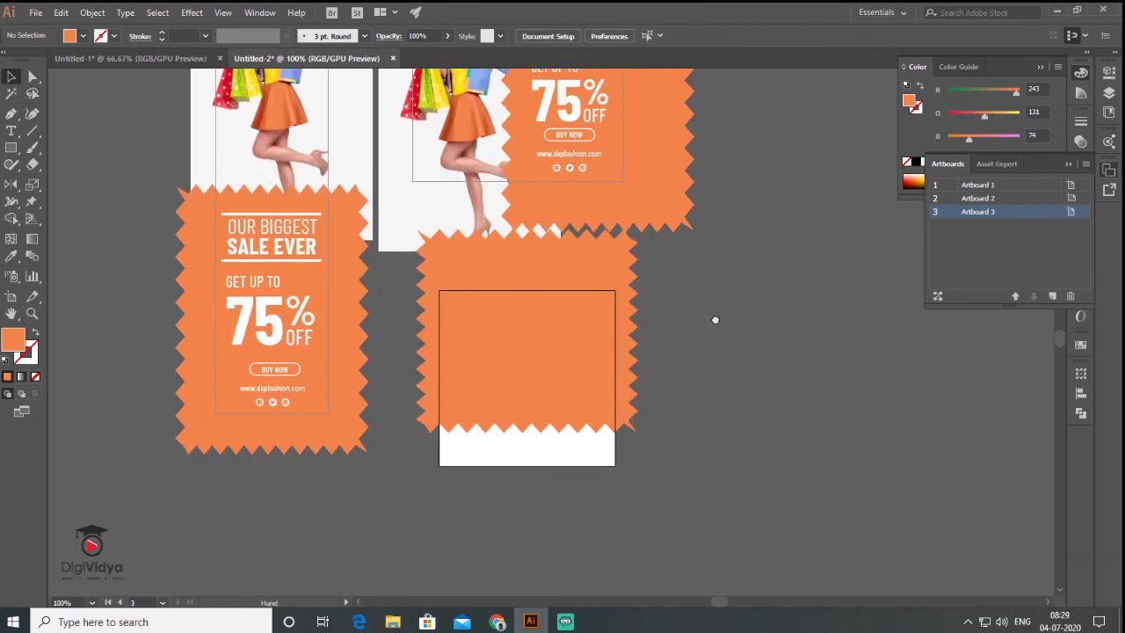
left_click_drag(715, 319, 665, 348)
left_click(571, 184)
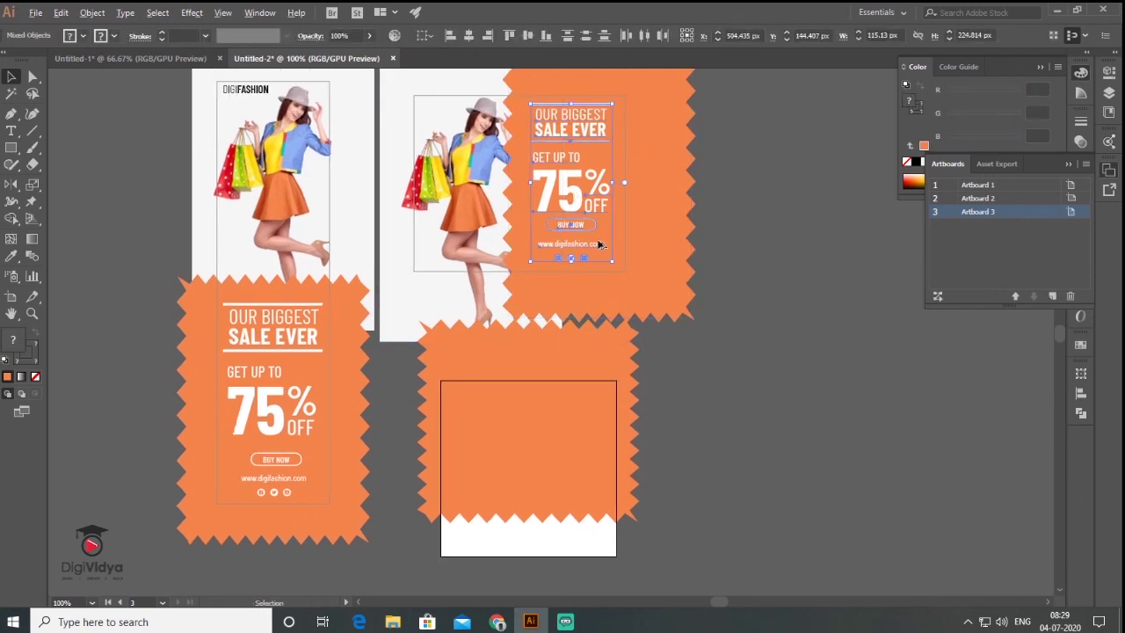
Step: Duplicate the sale text and rearrange OUR BIGGEST SALE EVER onto one line between its rules
left_click_drag(594, 223, 774, 503)
left_click(852, 400)
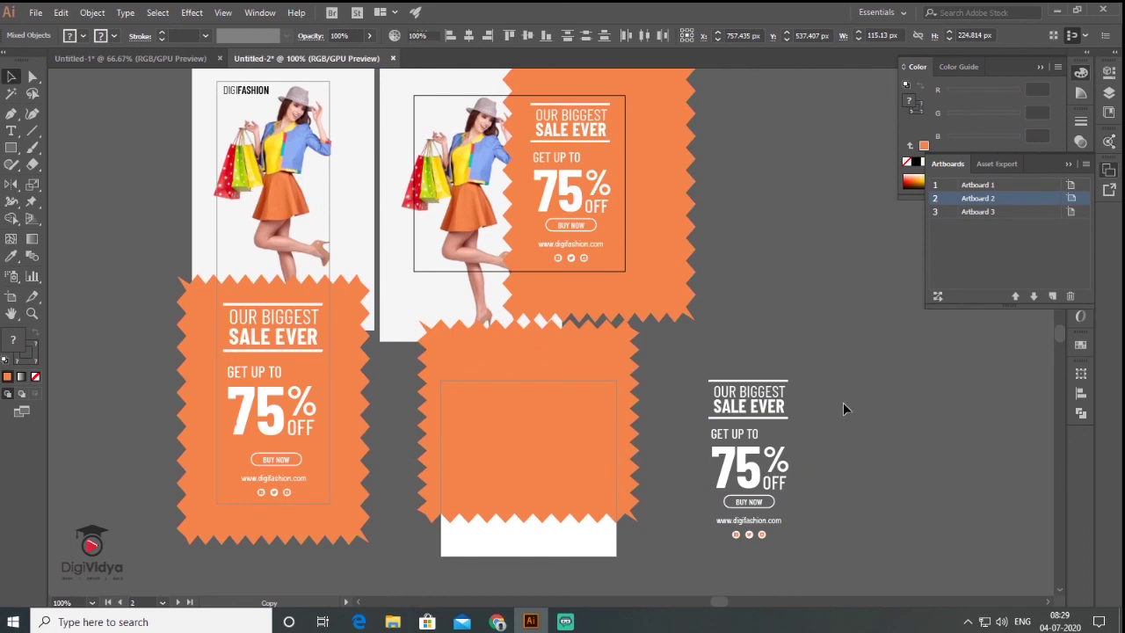
scroll(822, 414, "up", 2)
mouse_move(712, 403)
left_mouse_down()
mouse_move(851, 374)
mouse_move(890, 349)
left_mouse_up()
left_click_drag(751, 347, 886, 350)
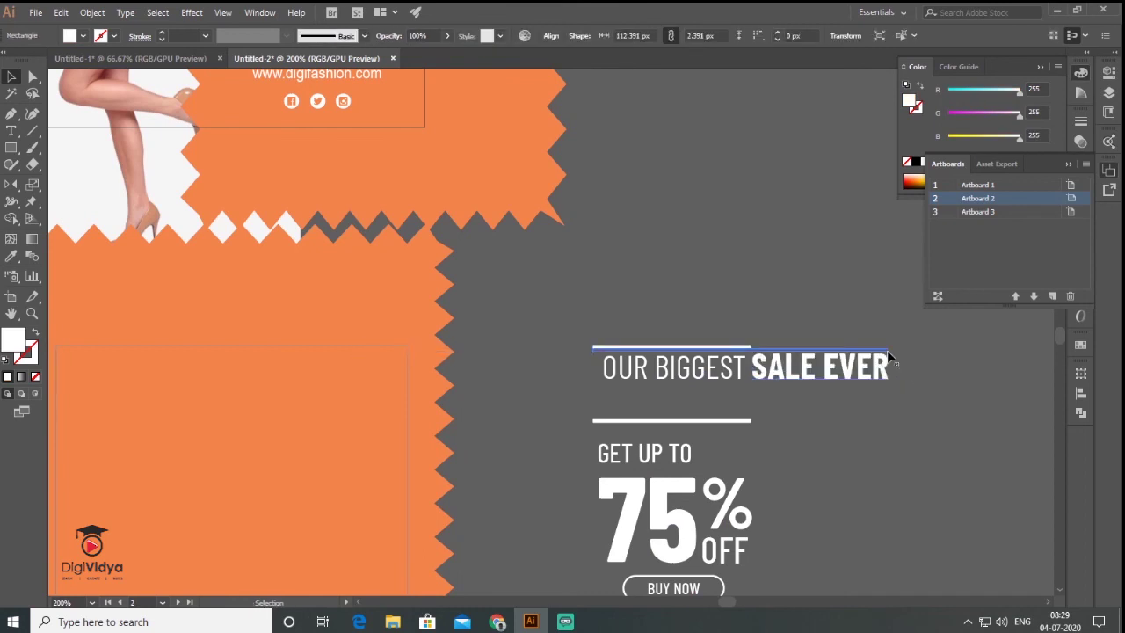
left_click_drag(733, 421, 751, 389)
Step: Move the headline, 75% OFF, BUY NOW and website line onto Artboard 3, colouring the website orange
left_click_drag(580, 334, 941, 382)
left_click_drag(693, 371, 171, 396)
scroll(662, 233, "down", 2)
scroll(662, 233, "left", 3)
left_click_drag(883, 378, 444, 364)
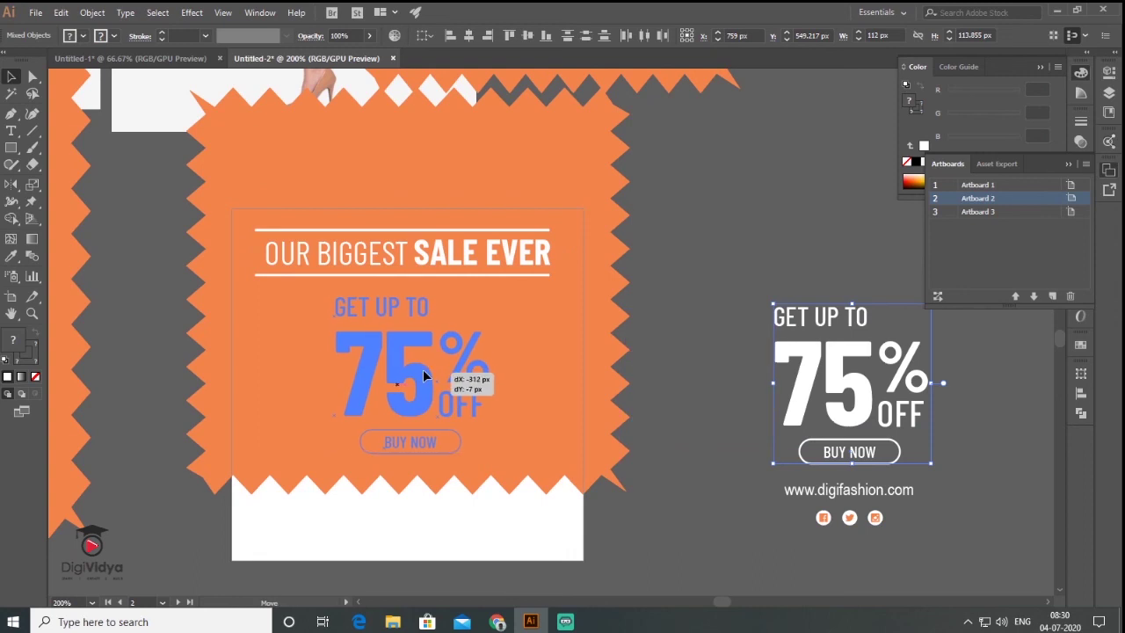
left_click(832, 369)
left_click_drag(849, 490, 404, 516)
key("i")
left_click(206, 369)
key("ctrl+equal")
Step: Turn the three social icon symbols white with the Eyedropper
left_click(402, 504, "shift")
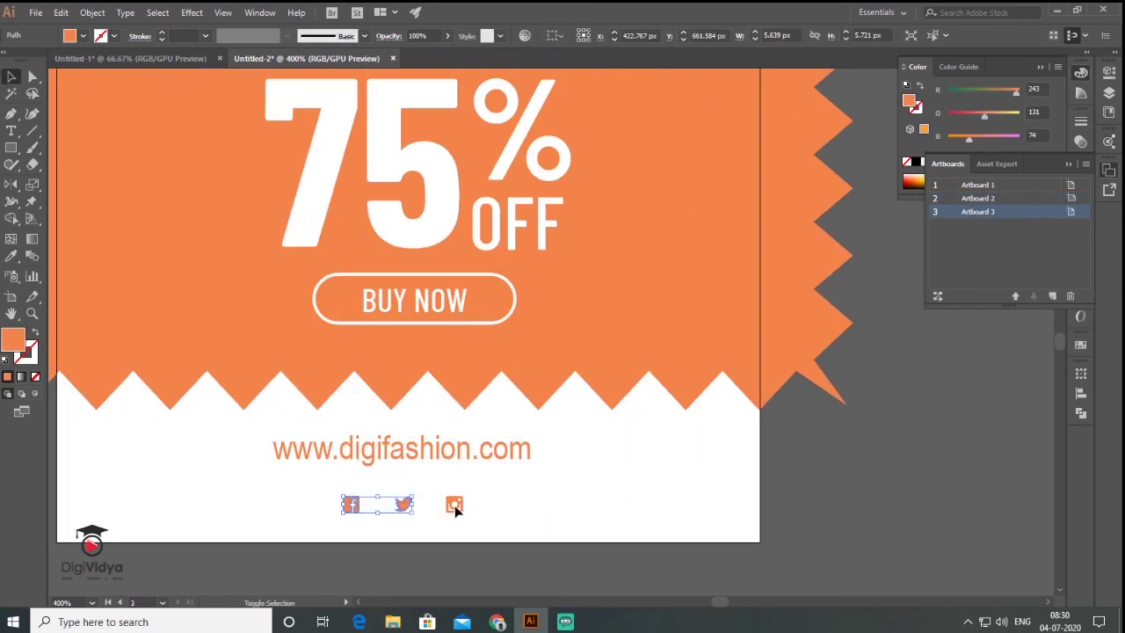
left_click(453, 504, "shift")
left_click(12, 256)
left_click(148, 456)
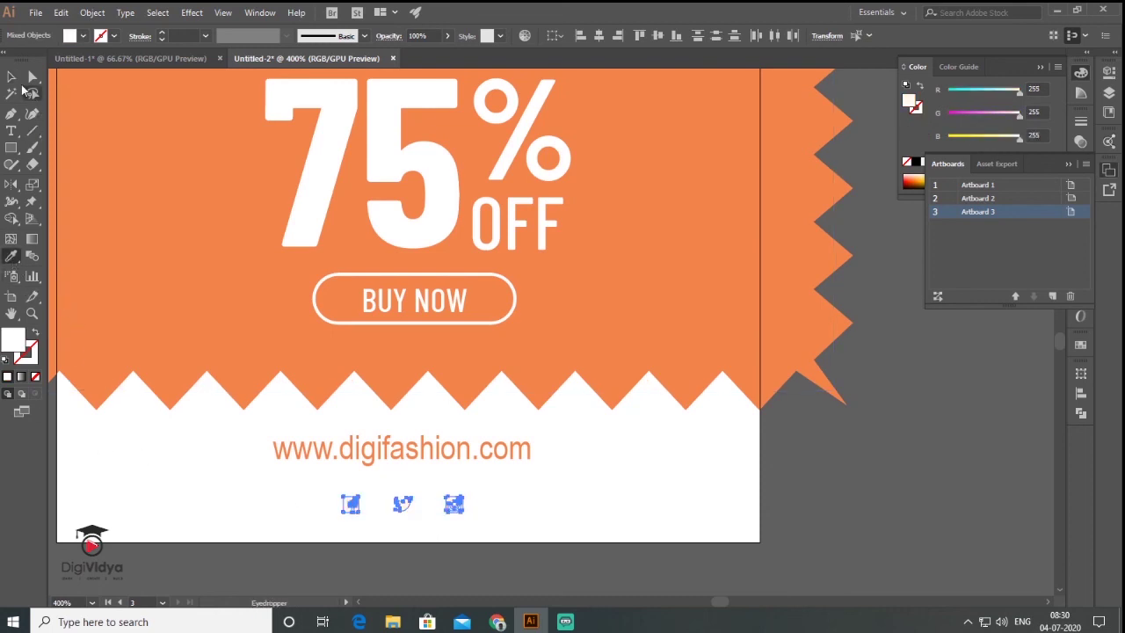
left_click(11, 76)
left_click(315, 549)
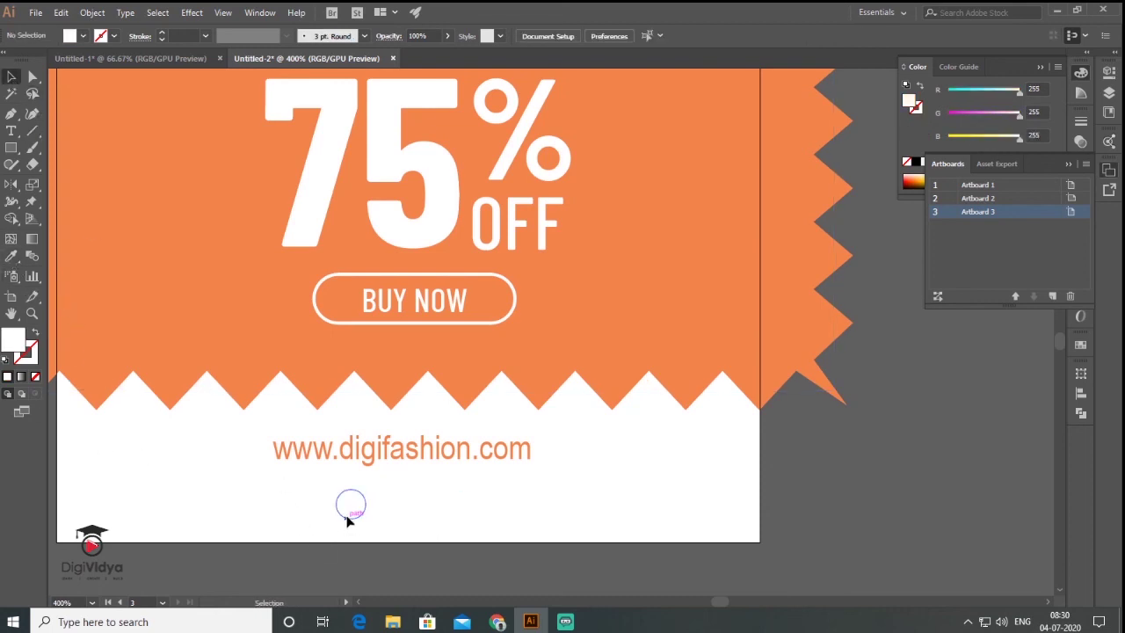
Step: Fill the three icon circles with the banner orange using the Eyedropper
left_click(403, 506, "shift")
left_click(469, 504, "shift")
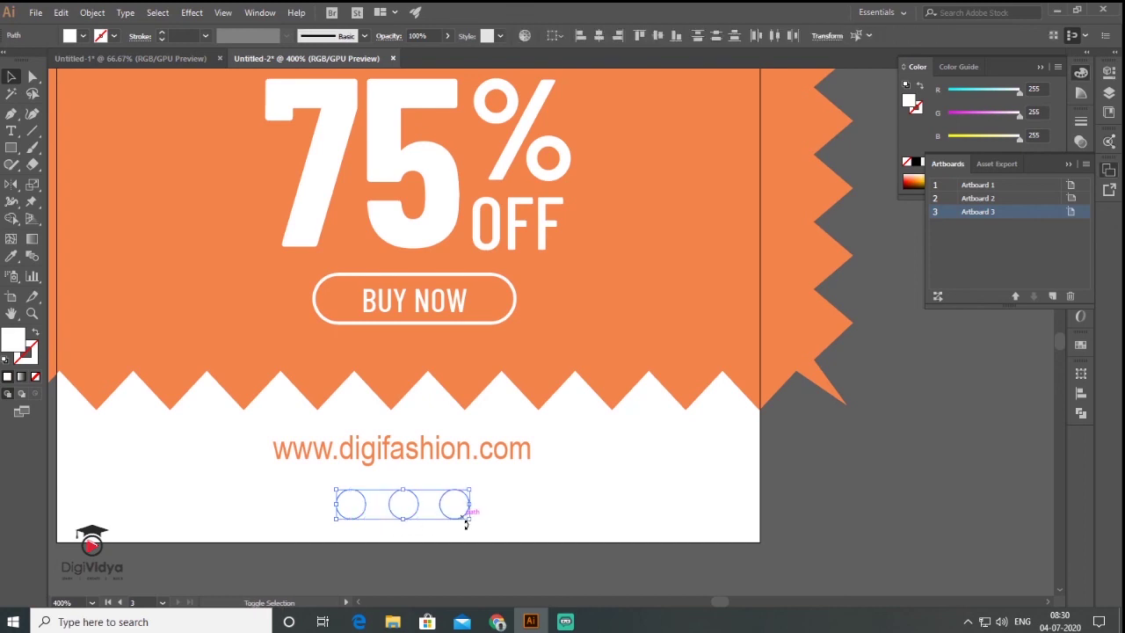
left_click(12, 255)
left_click(174, 285)
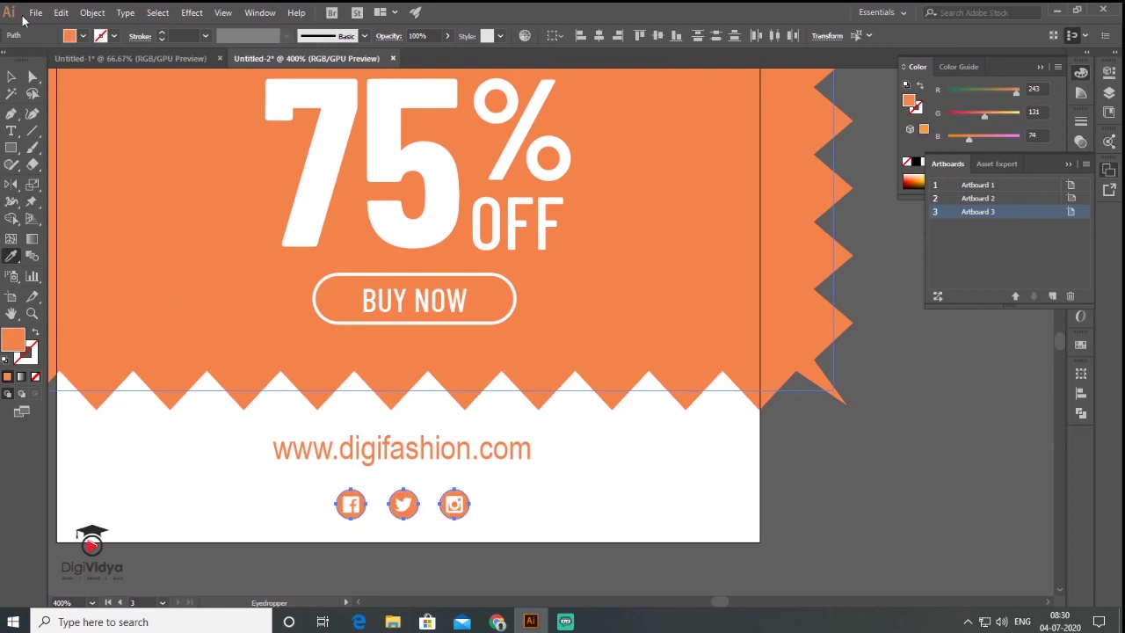
left_click(11, 78)
left_click(678, 525)
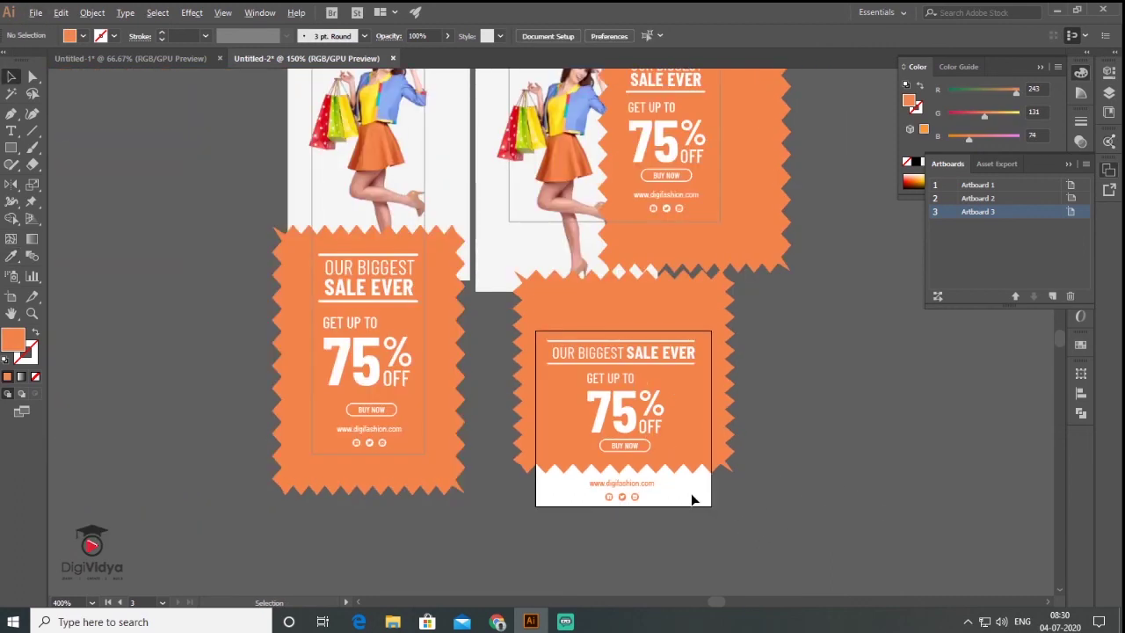
Step: Pan the view to show the tall, 300 × 250 and 250 × 250 artboards together
left_click_drag(650, 250, 606, 311)
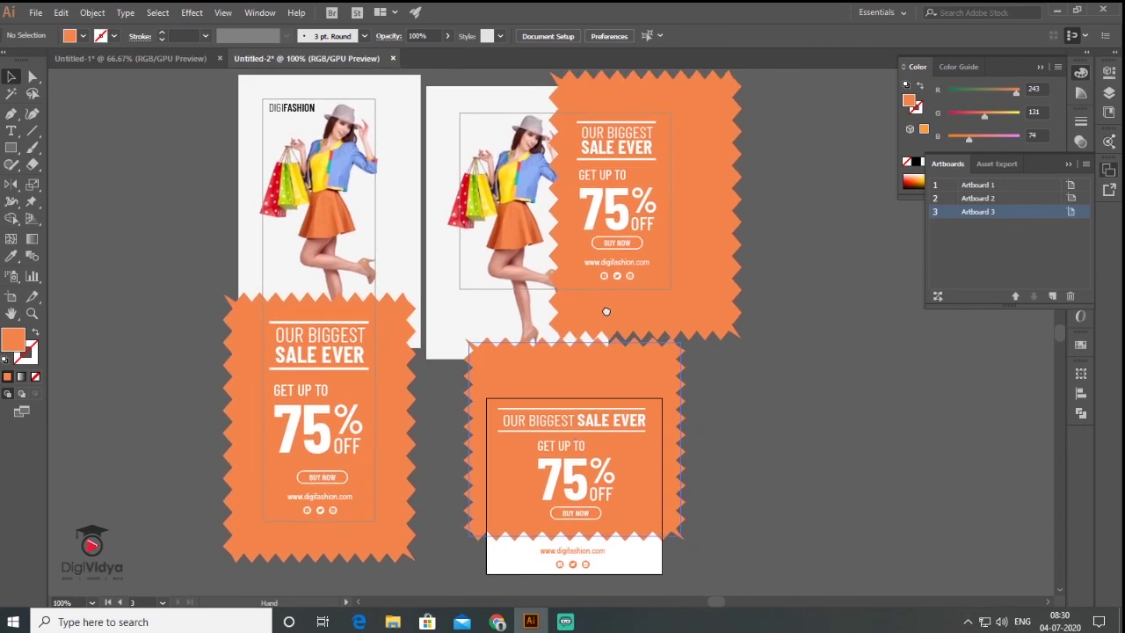